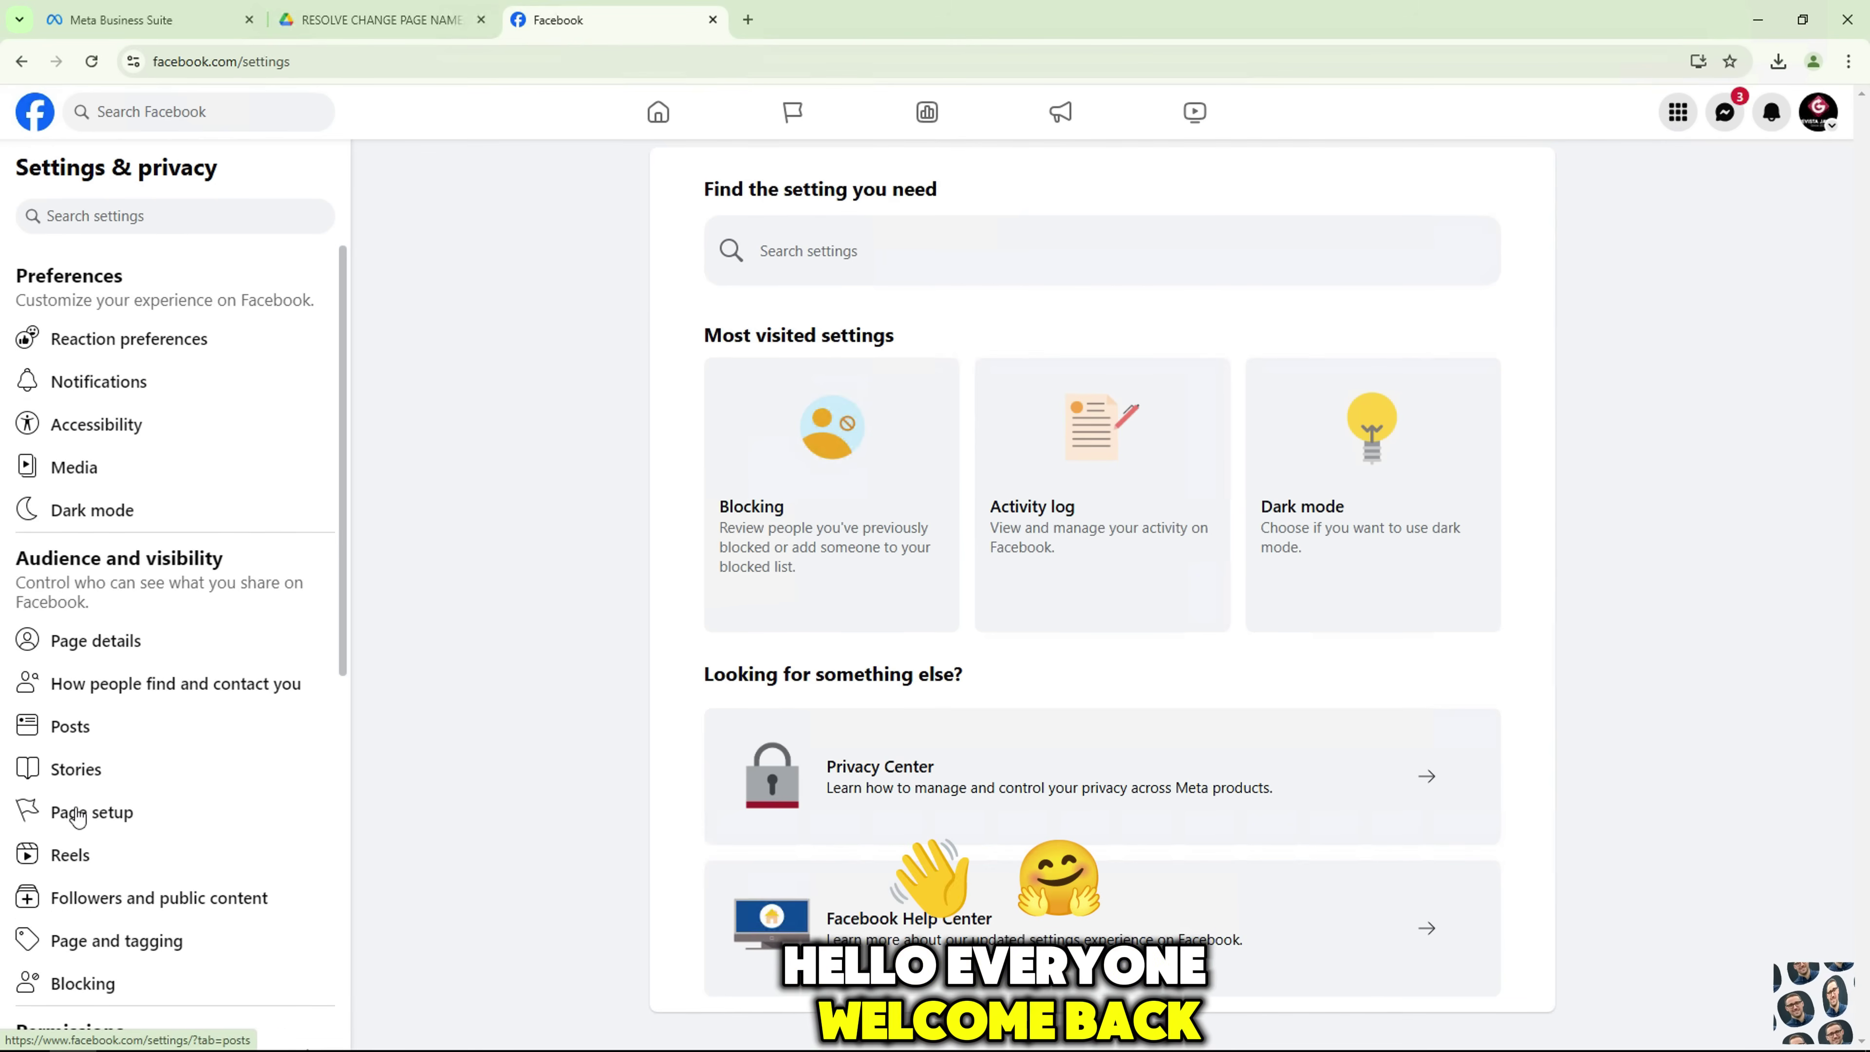
- In Page setup, open the Page's Name field and replace the current name with a new one
left_click(72, 823)
left_click(989, 282)
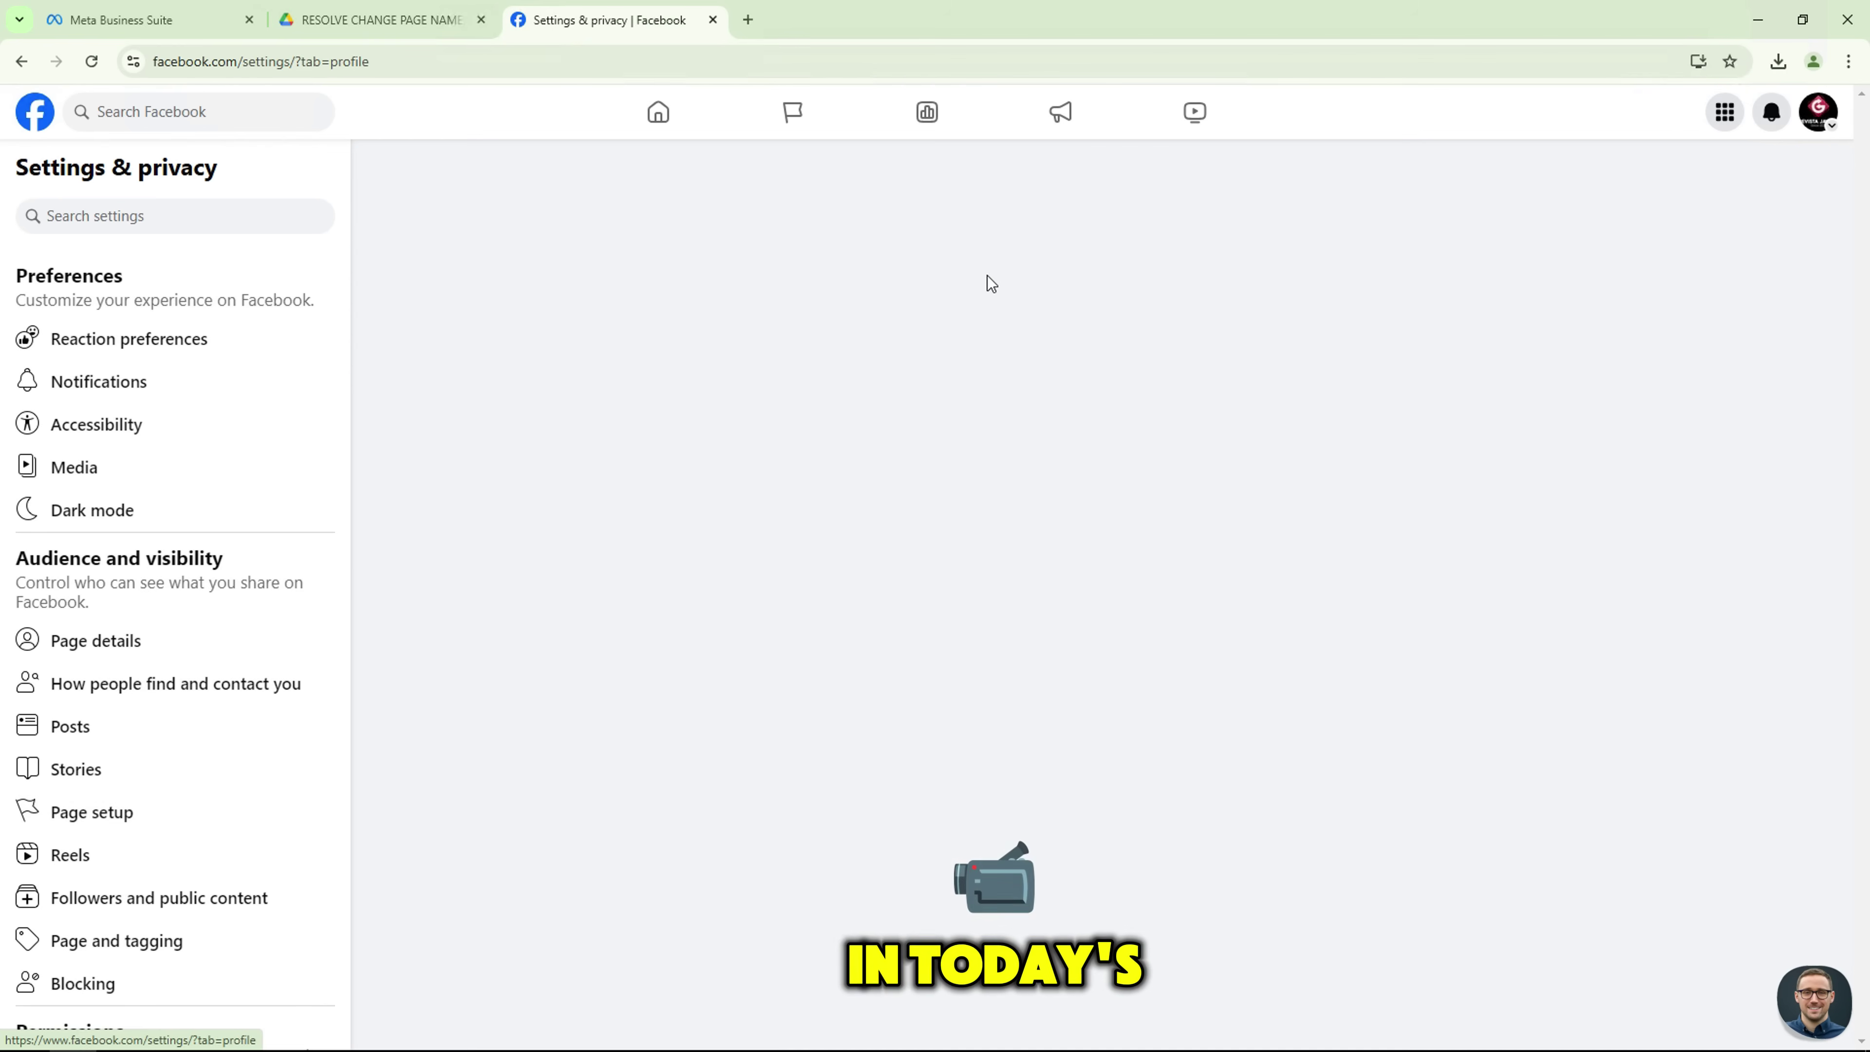
left_click(1039, 238)
double_click(1041, 241)
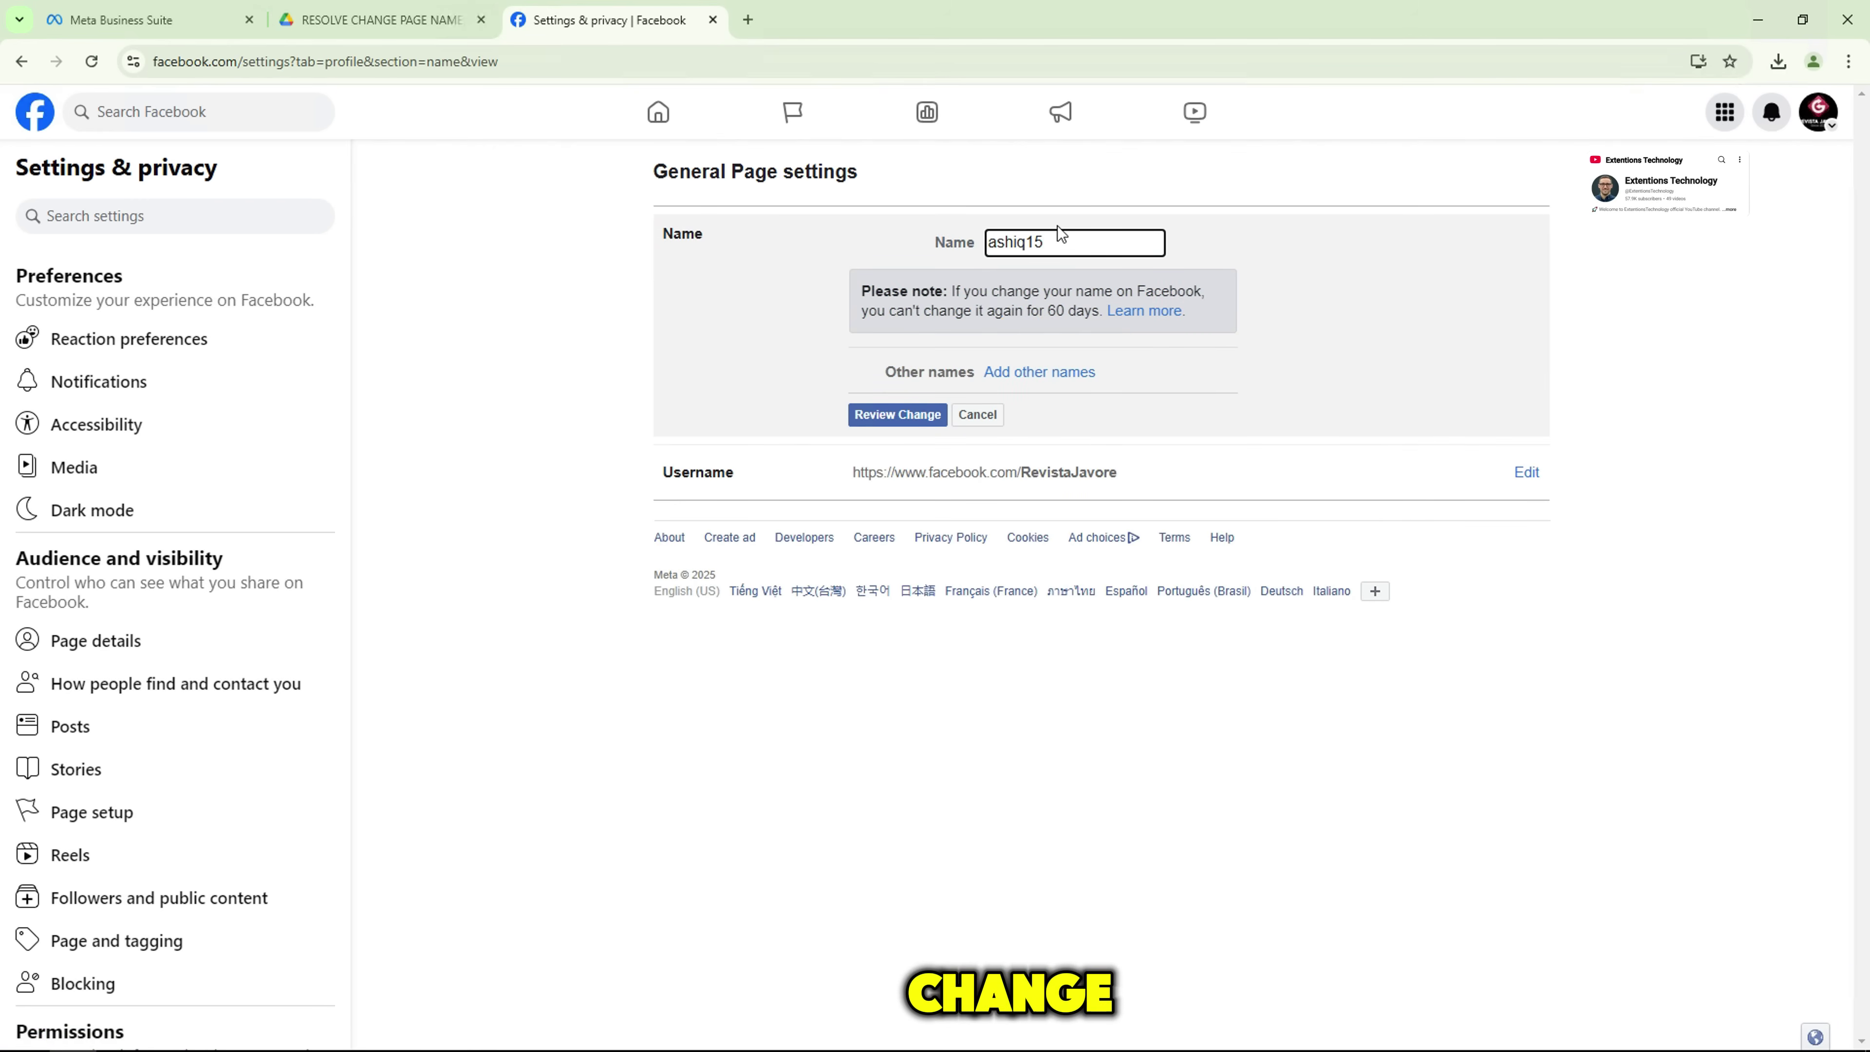
type("ashiq15")
double_click(1066, 242)
key("BackSpace")
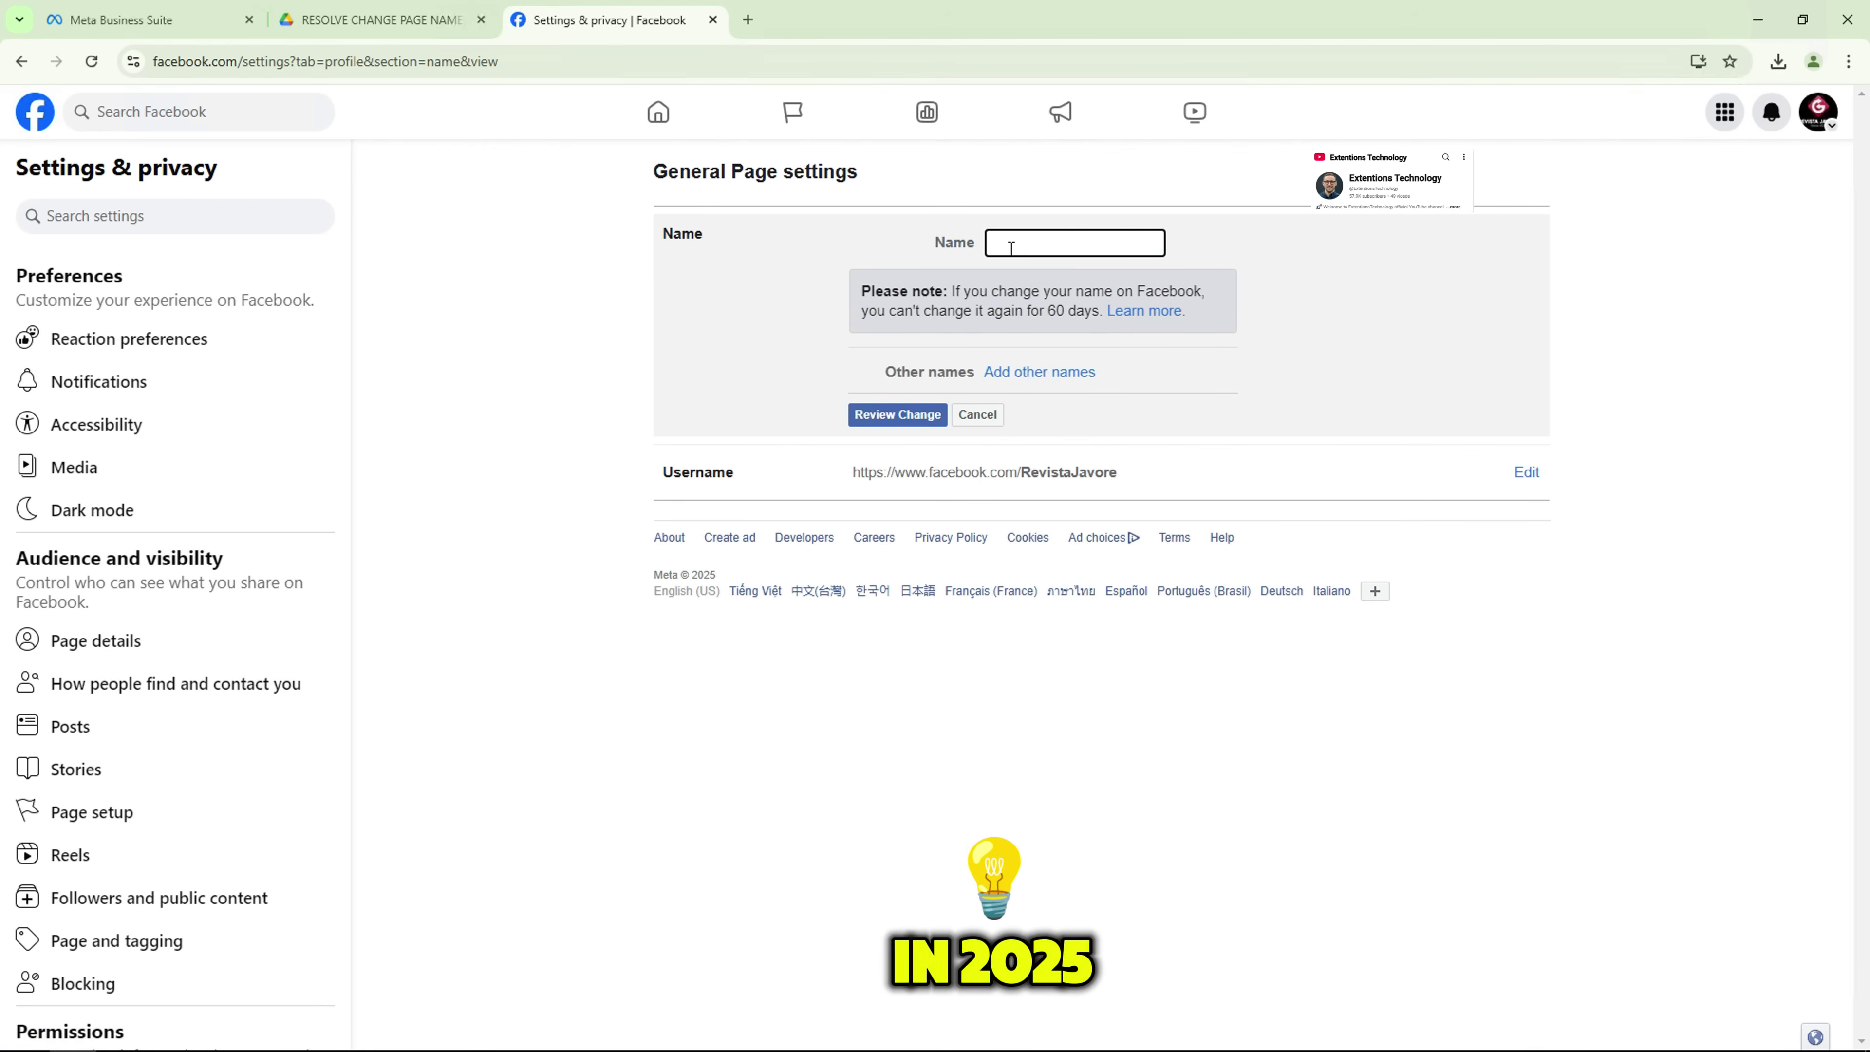
left_click(1148, 287)
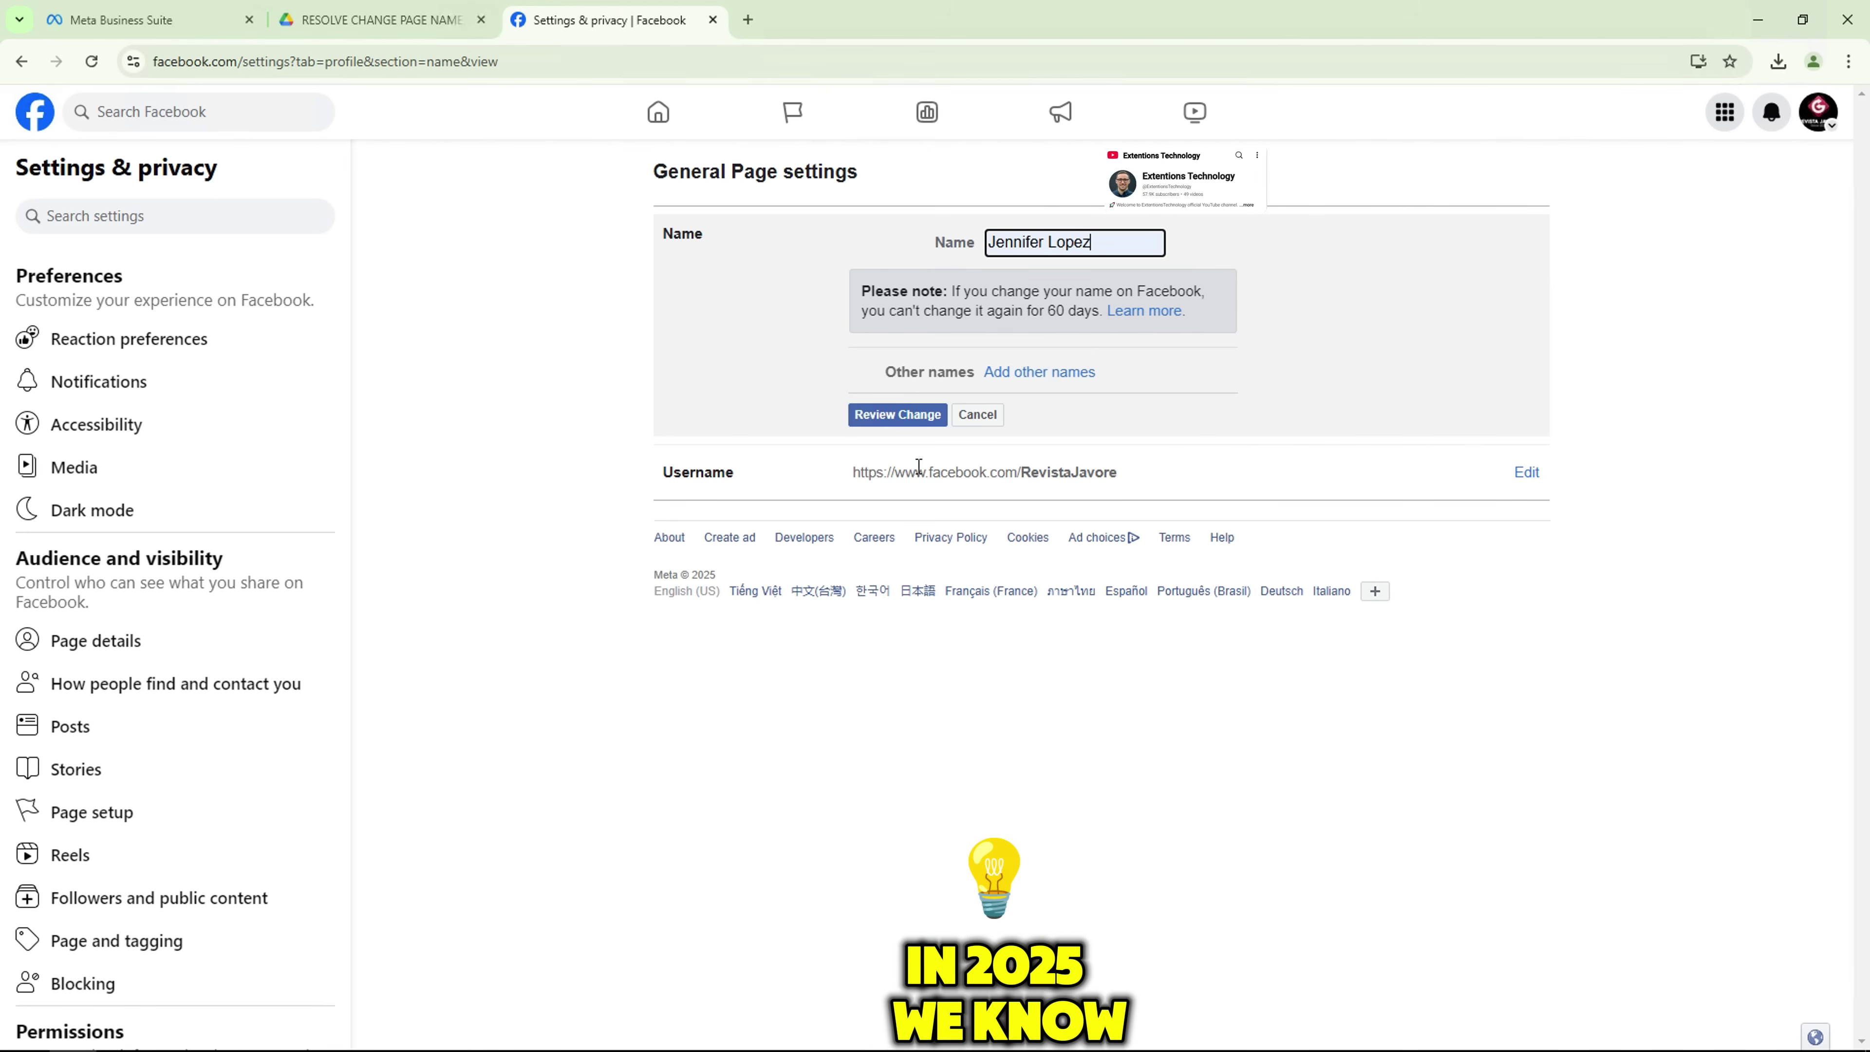
- Review the change, confirm with the account password and submit; Facebook returns the page-limits error
left_click(897, 416)
left_click(1080, 629)
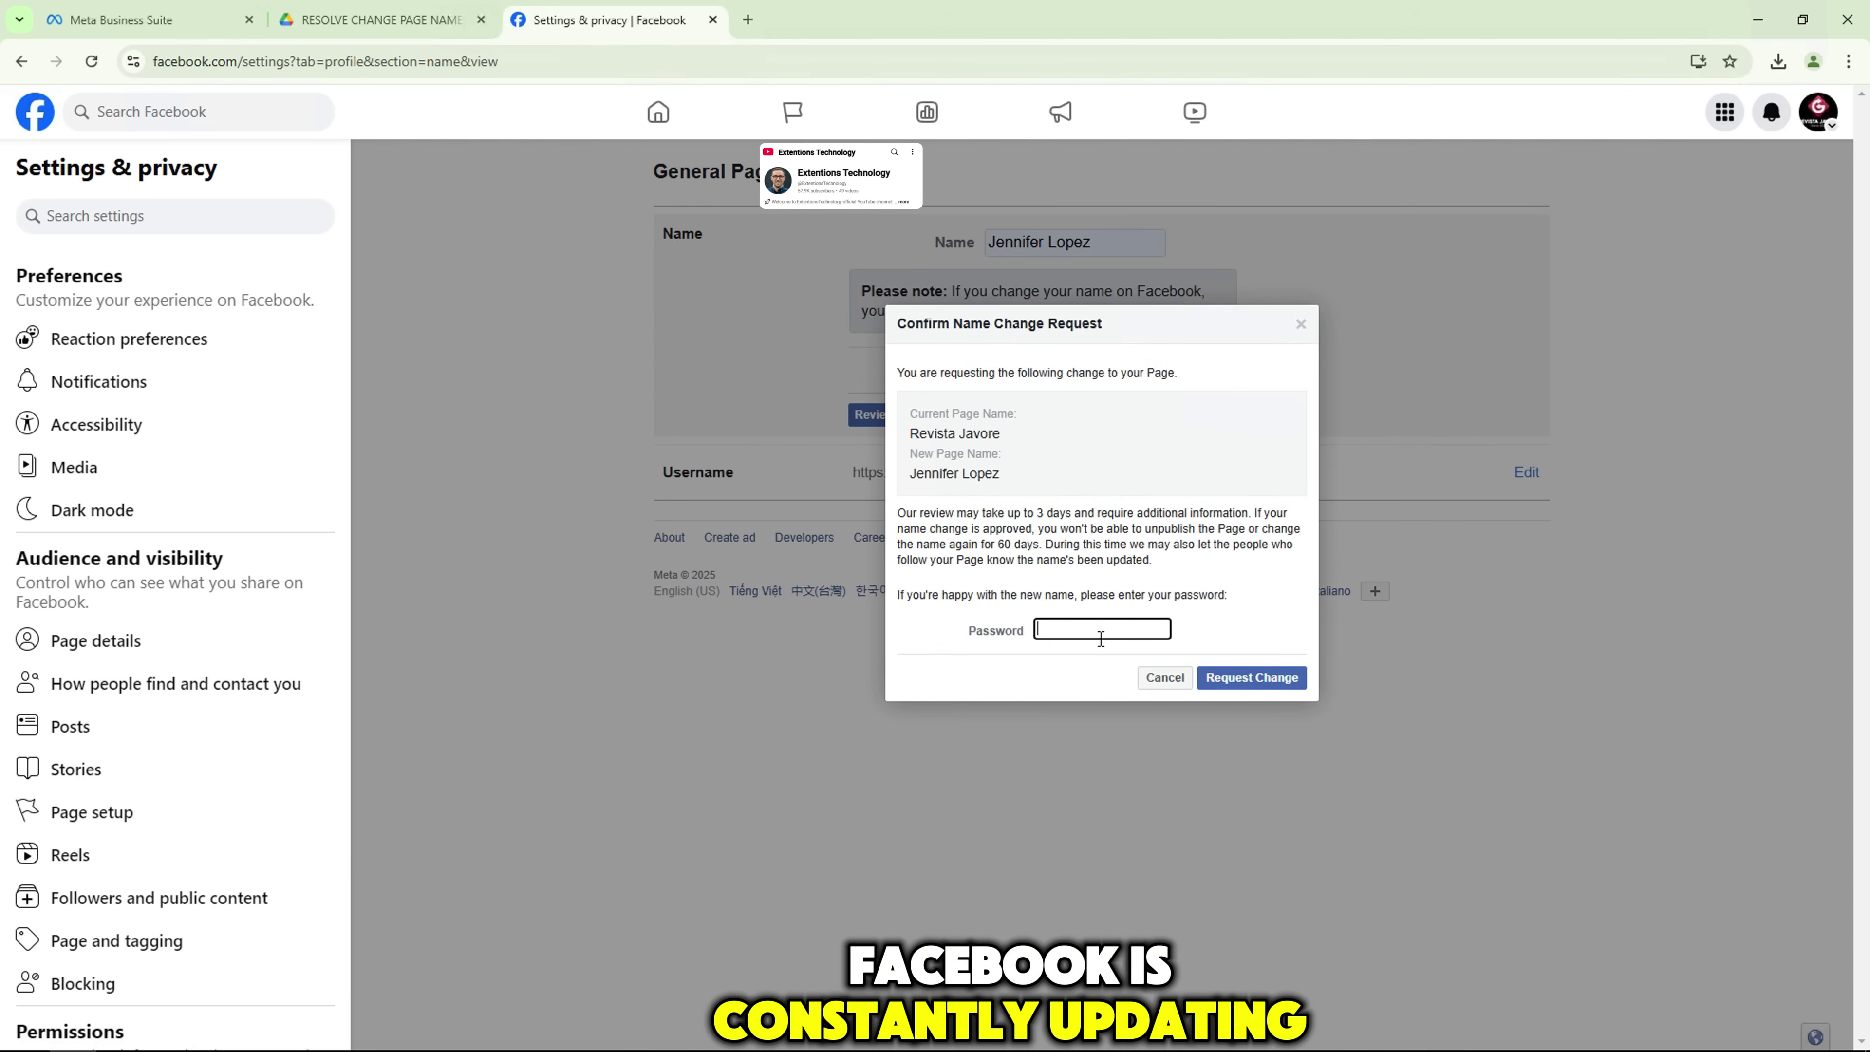
type("*******")
left_click(1252, 677)
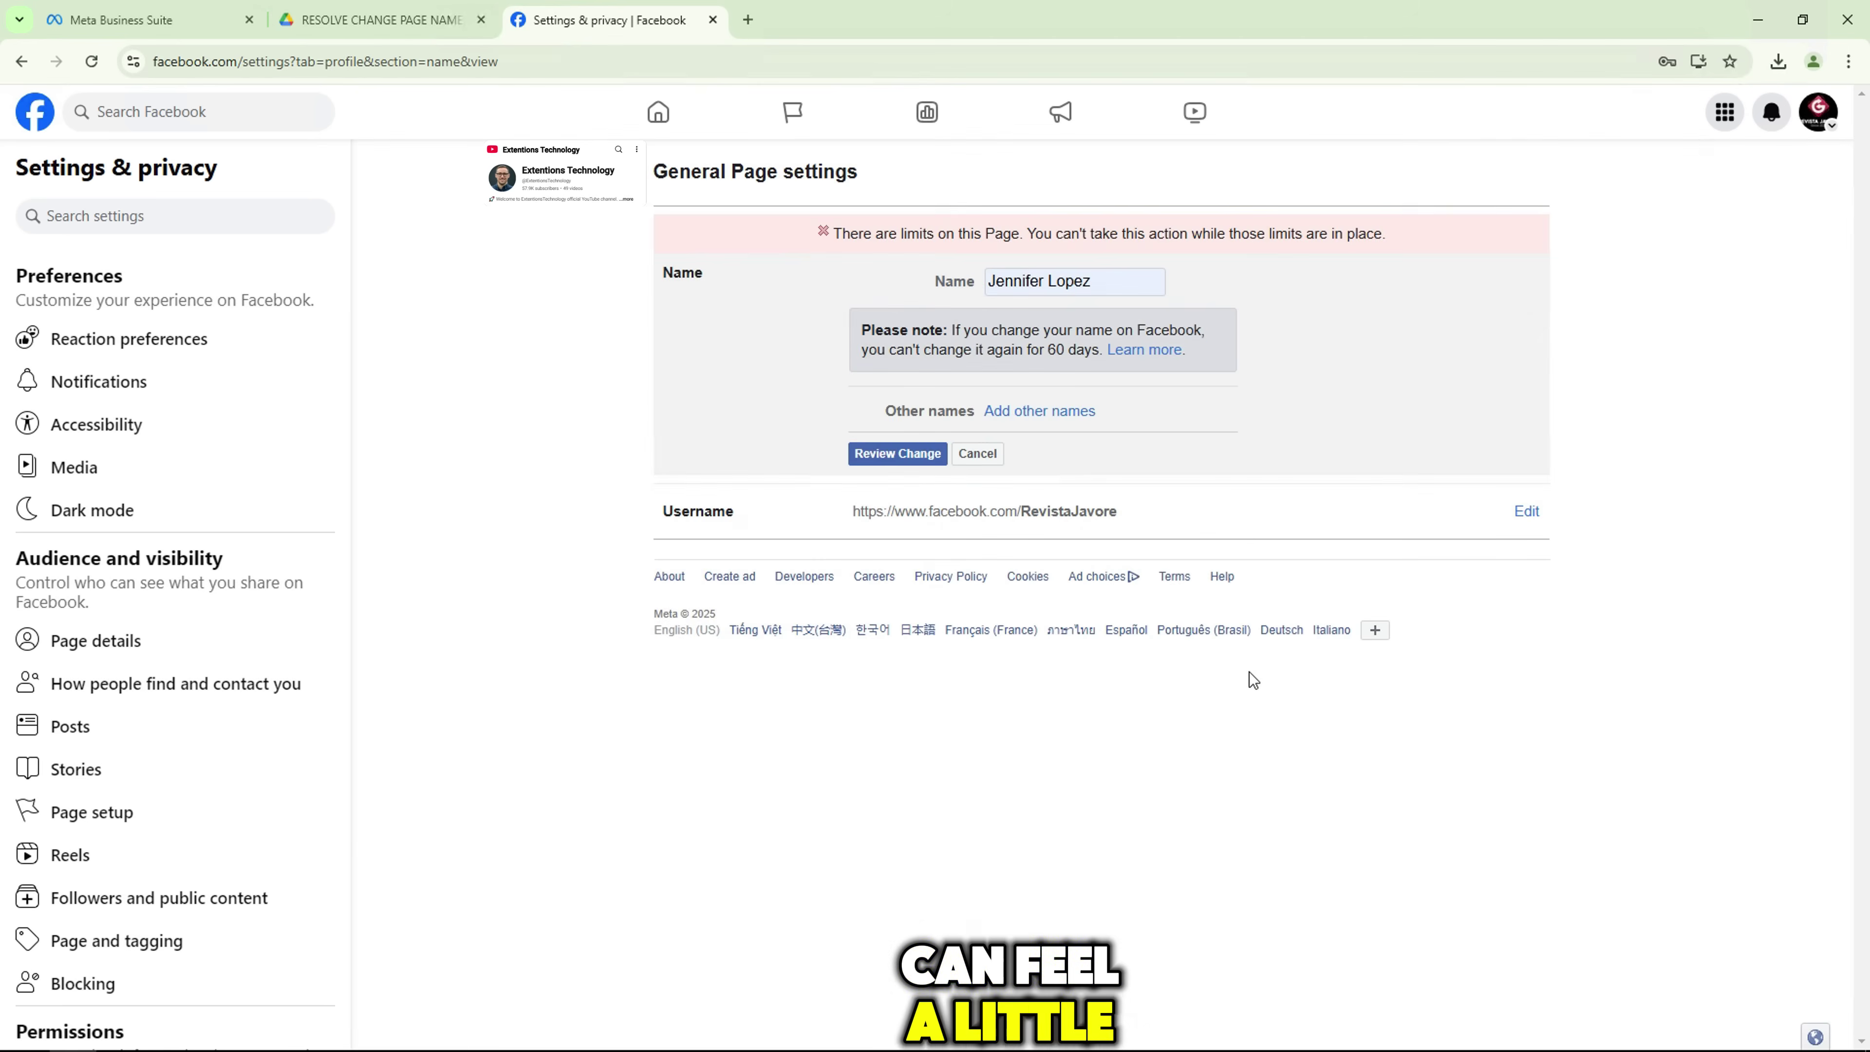
left_click_drag(851, 237, 1385, 236)
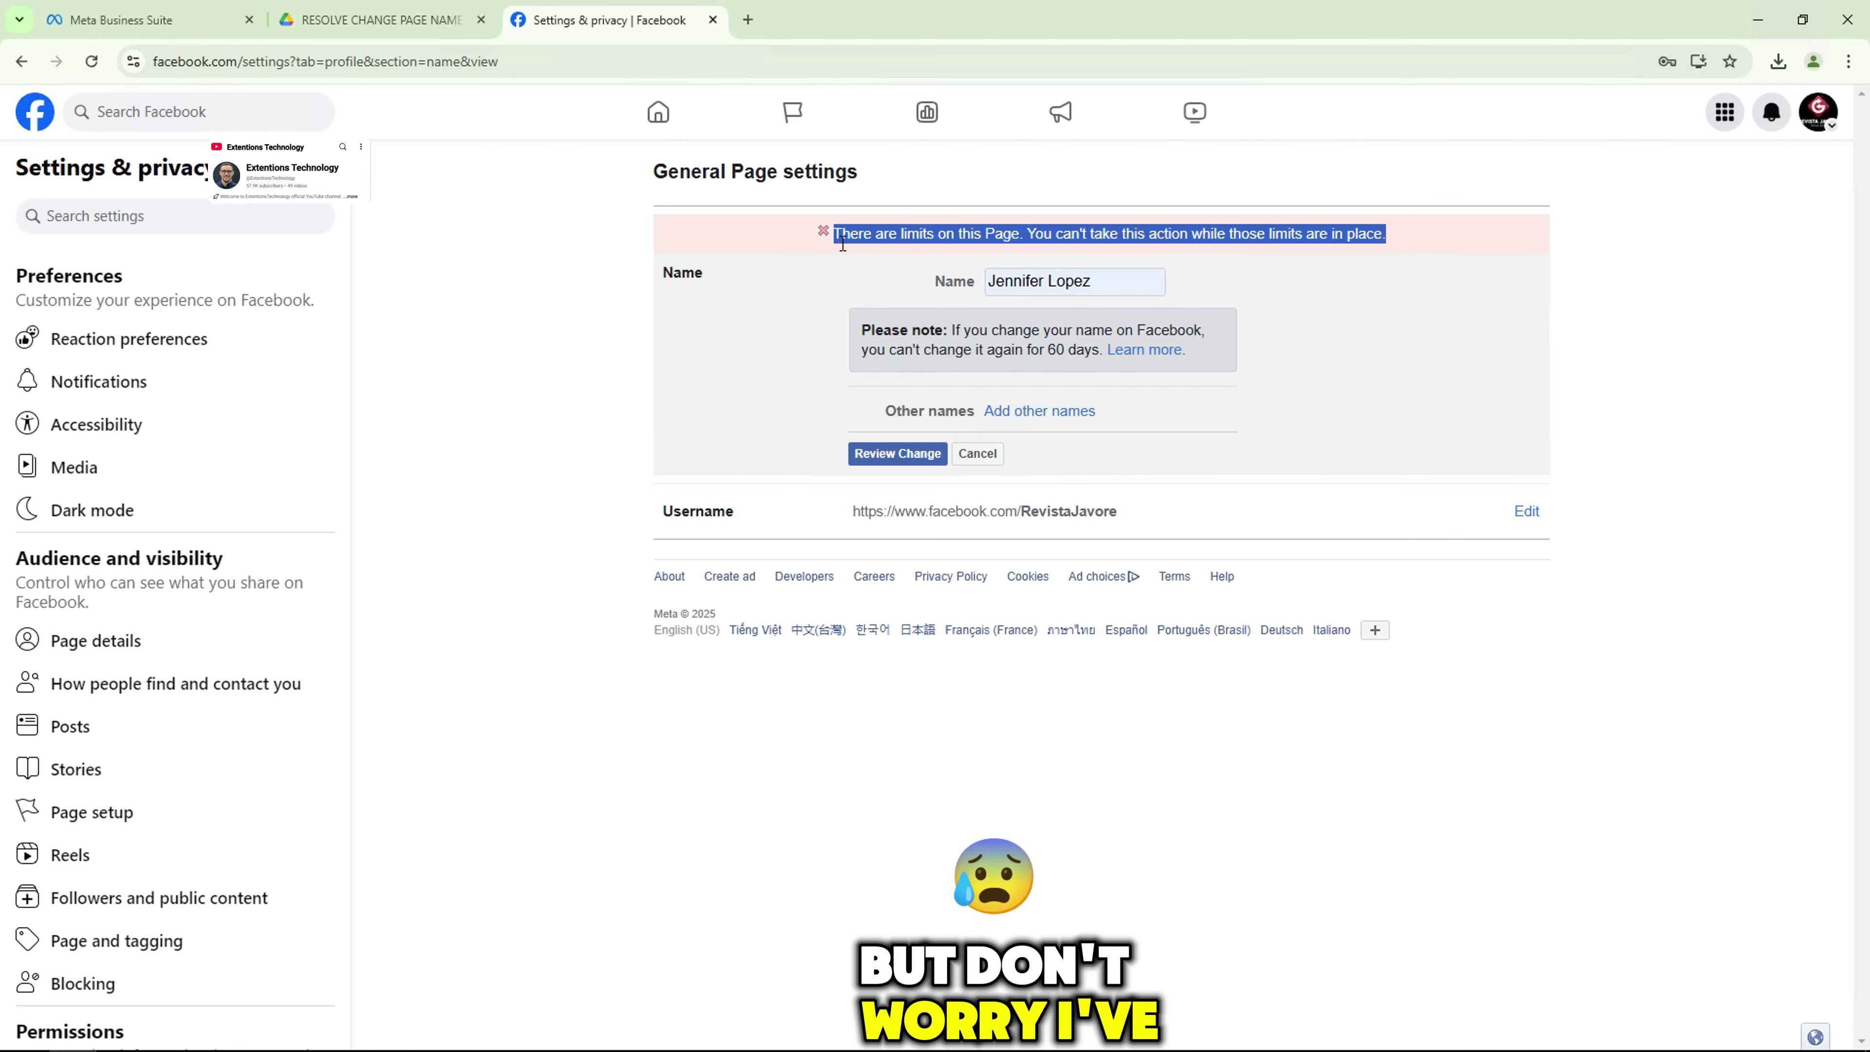
left_click_drag(834, 234, 1368, 249)
left_click(1413, 237)
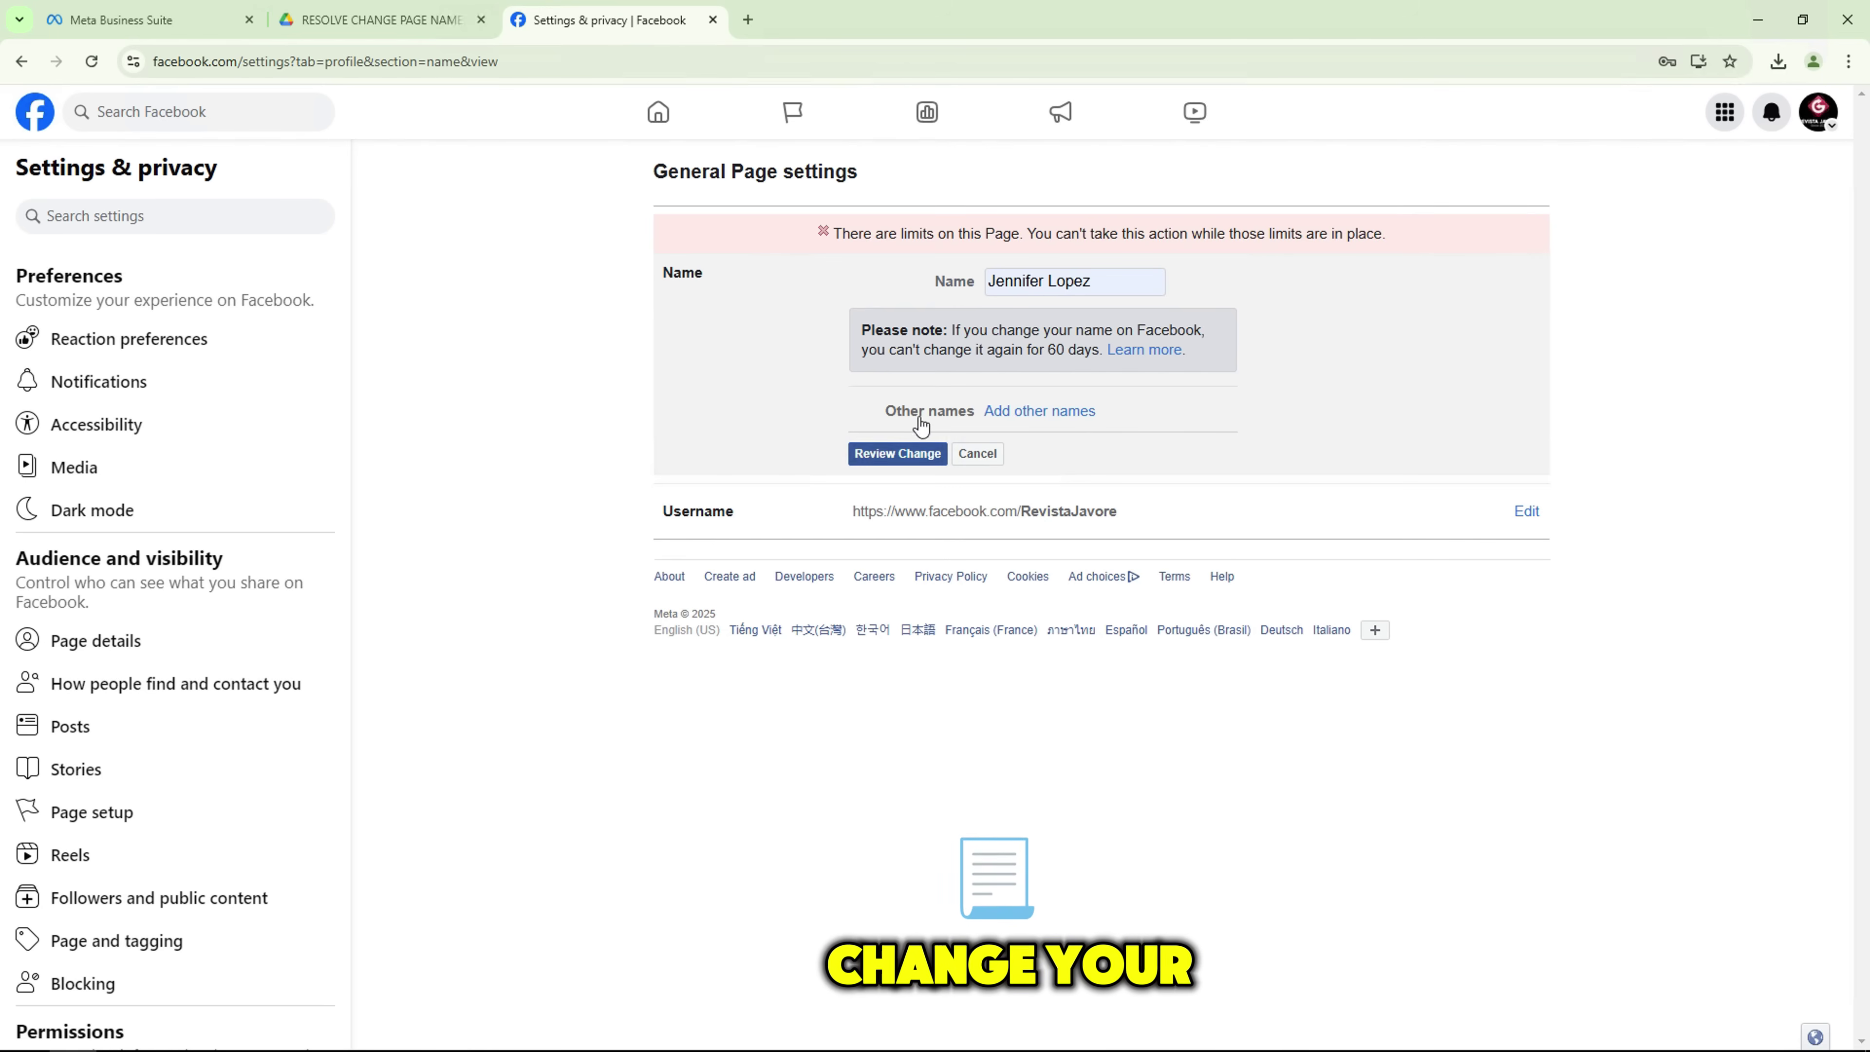
- Open Chrome's Extensions page with Developer mode on, and reveal RESOLVE CHANGE PAGE NAME.zip in its folder
left_click(1849, 66)
mouse_move(1585, 385)
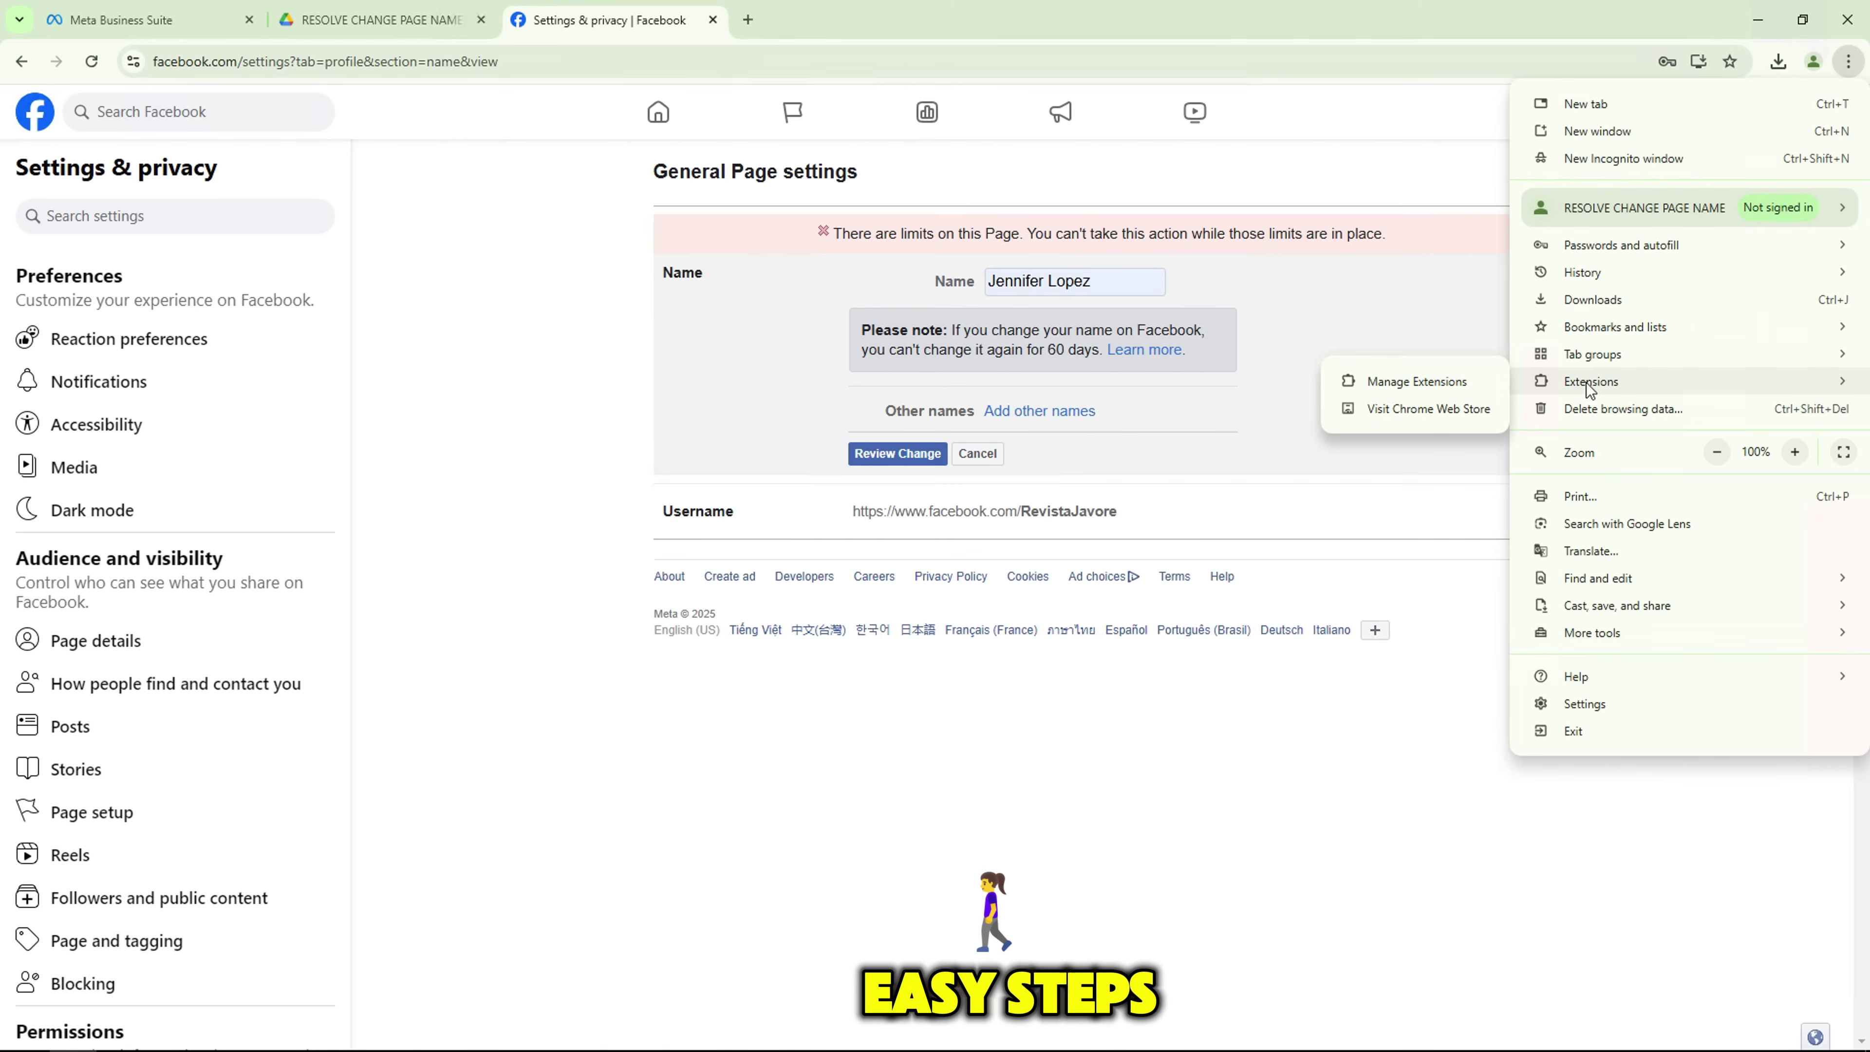
left_click(1363, 383)
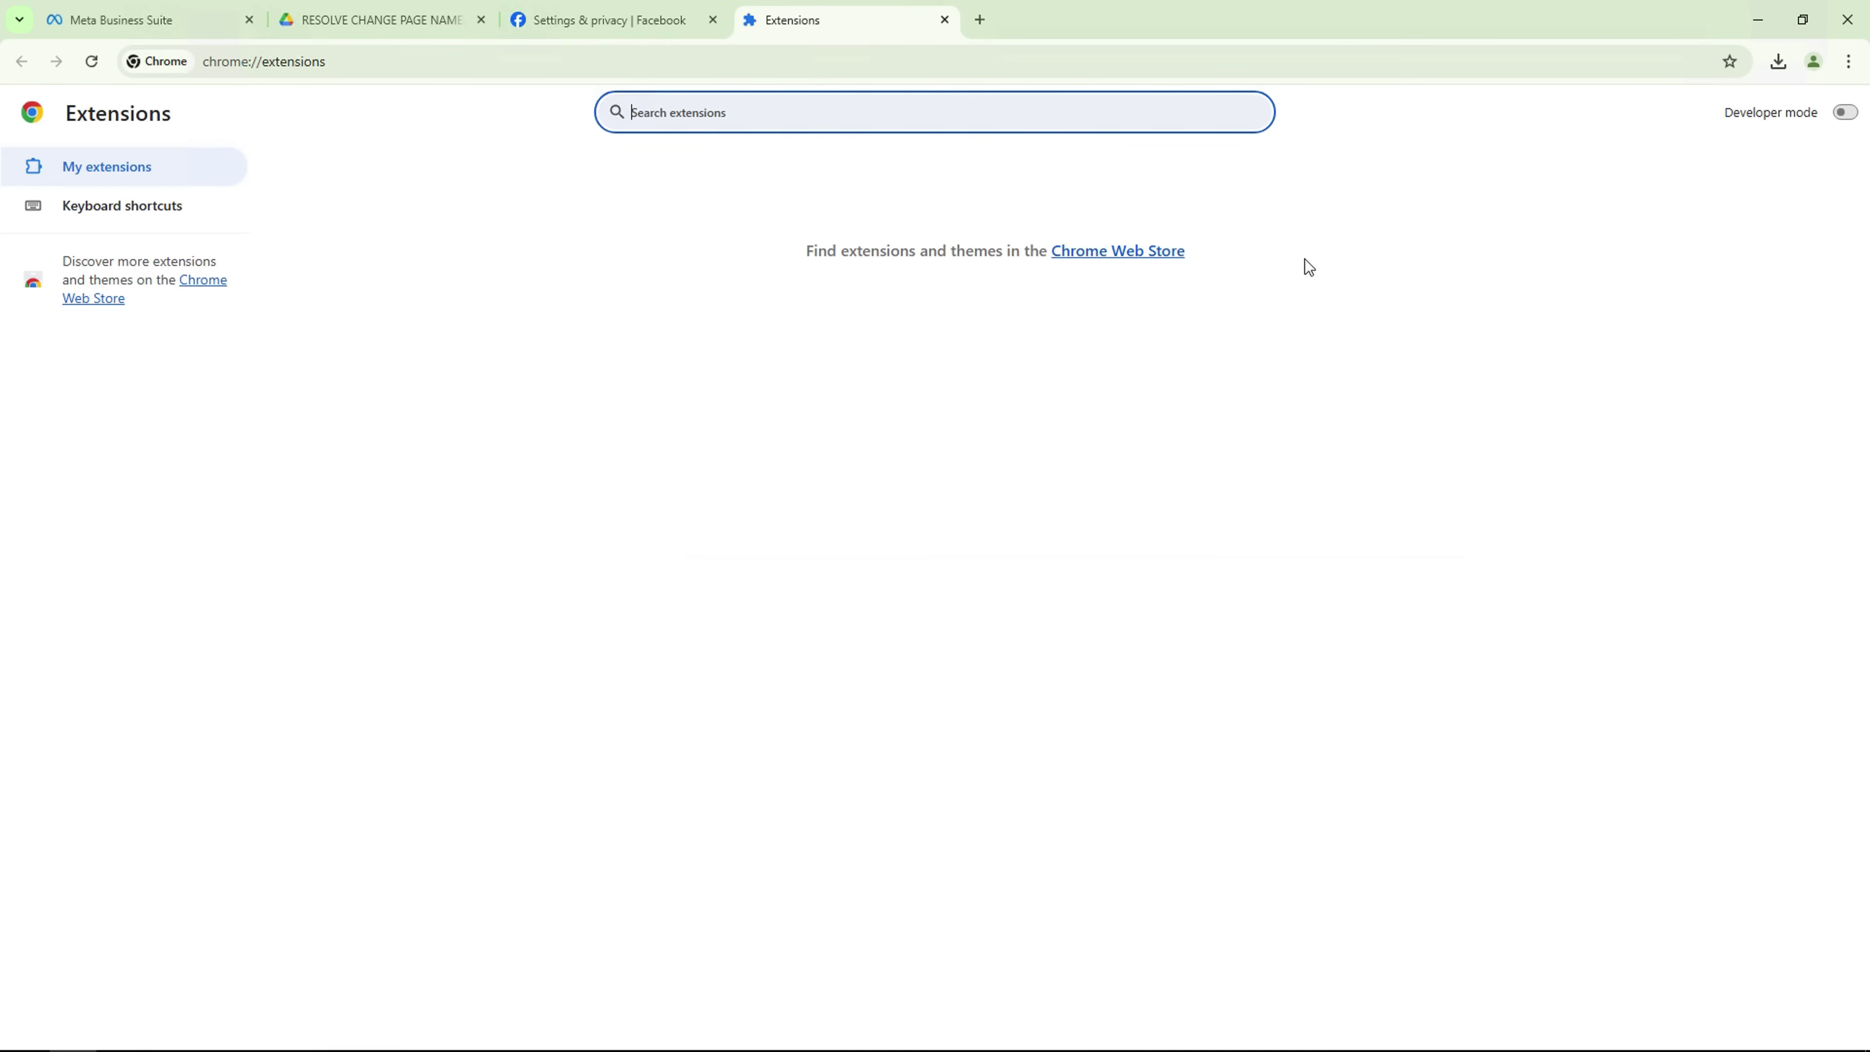
left_click(1857, 114)
left_click(1853, 107)
left_click(1842, 112)
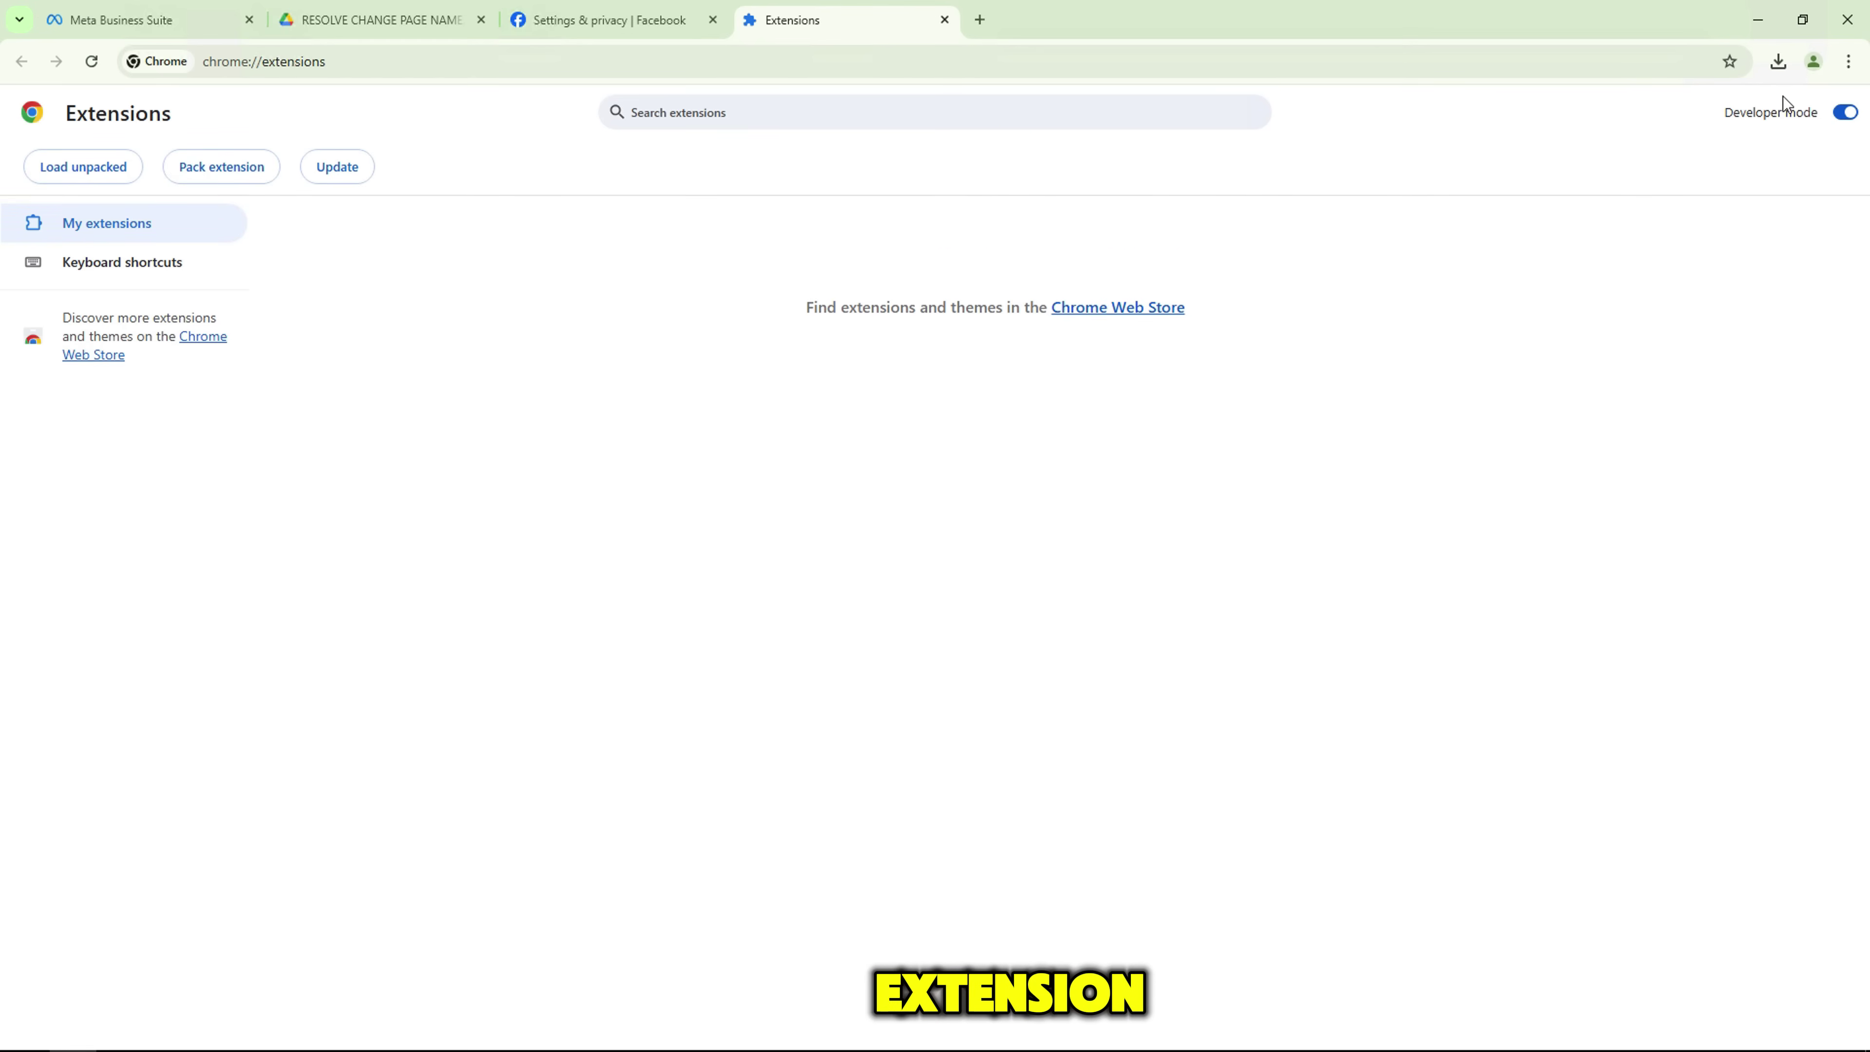
left_click(1779, 61)
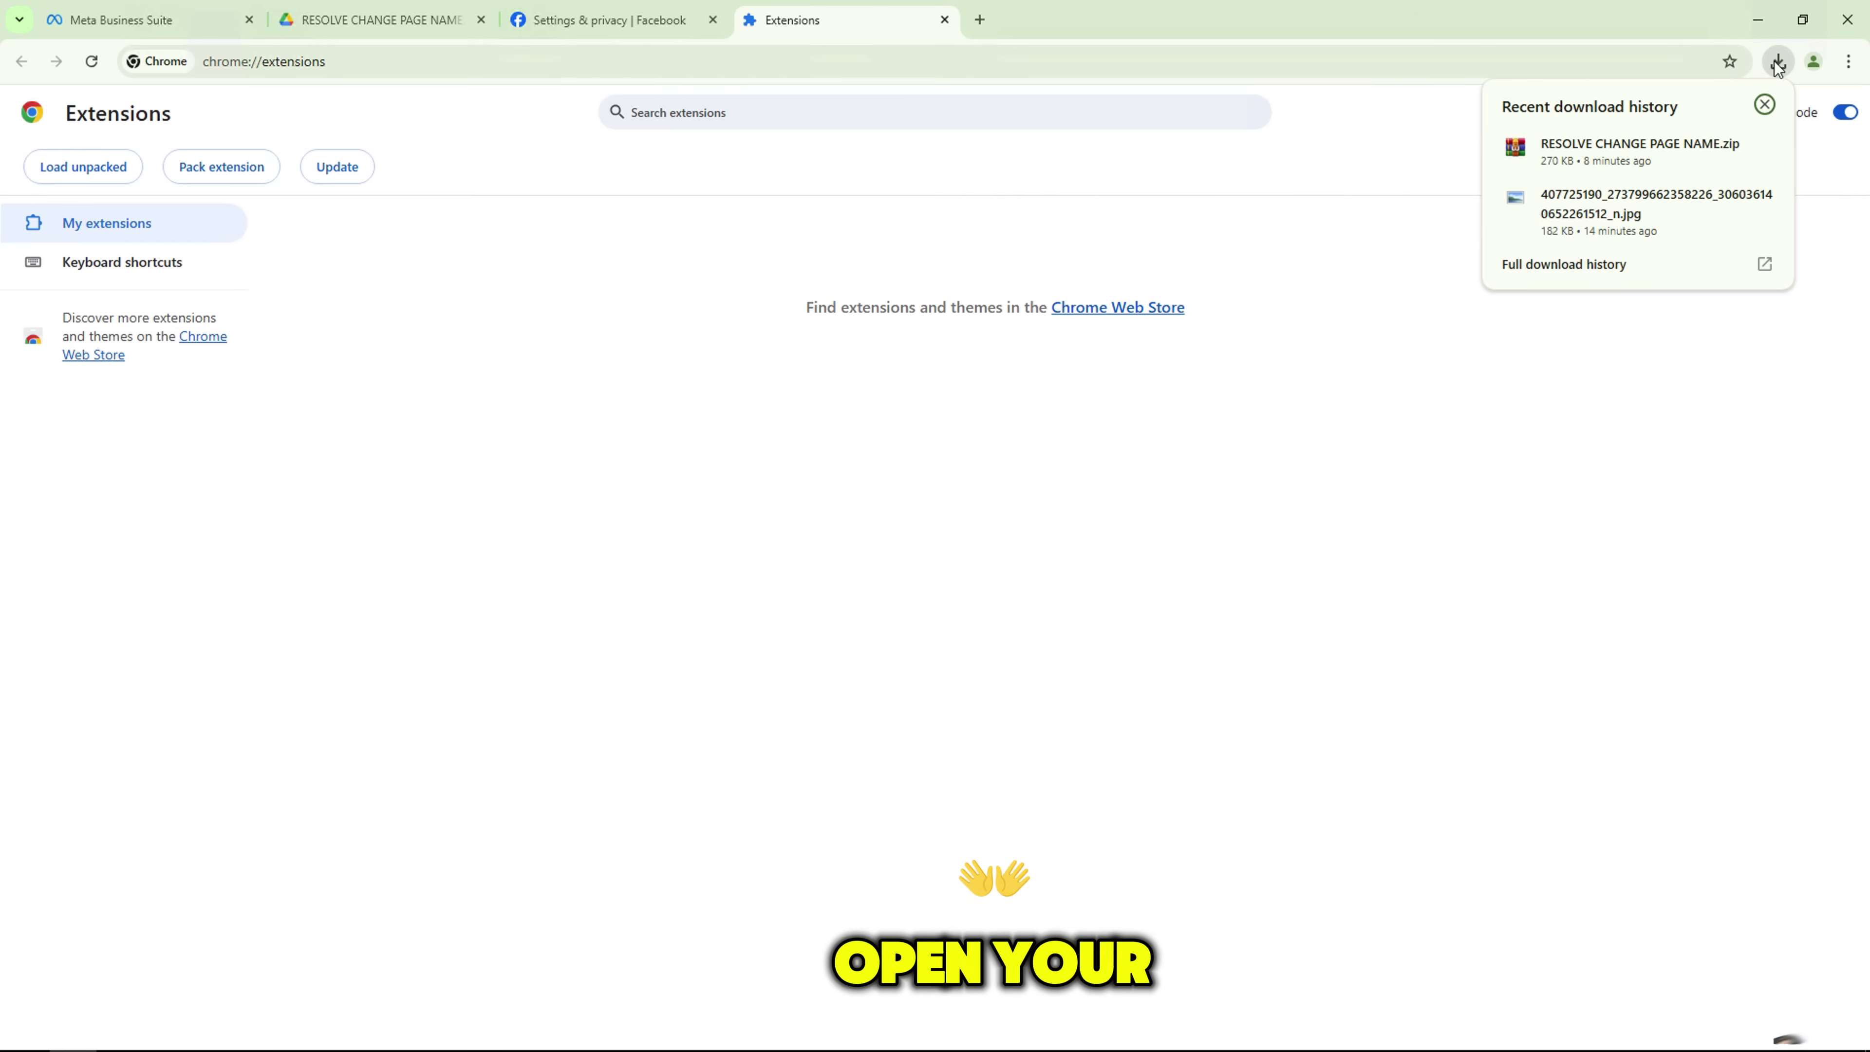
left_click(1724, 151)
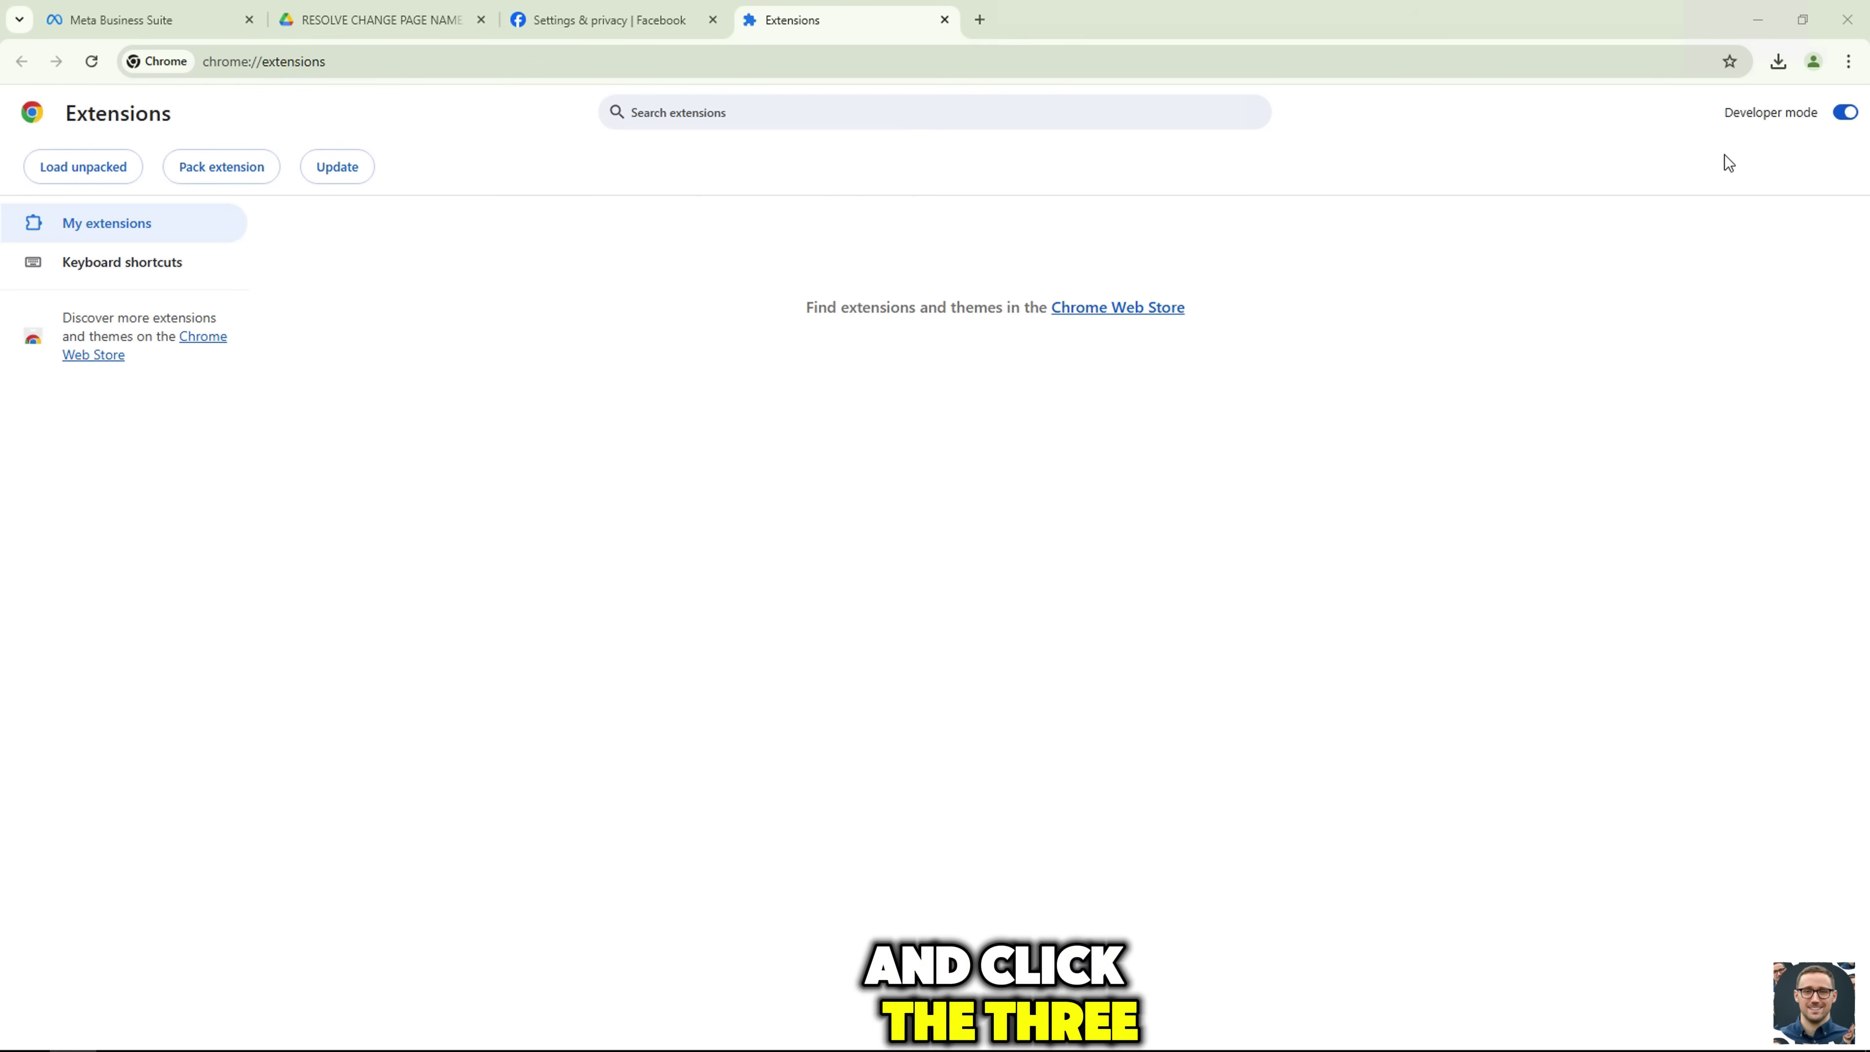
- Extract RESOLVE CHANGE PAGE NAME.zip and drop the extracted folder onto Chrome's Extensions page
right_click(1195, 391)
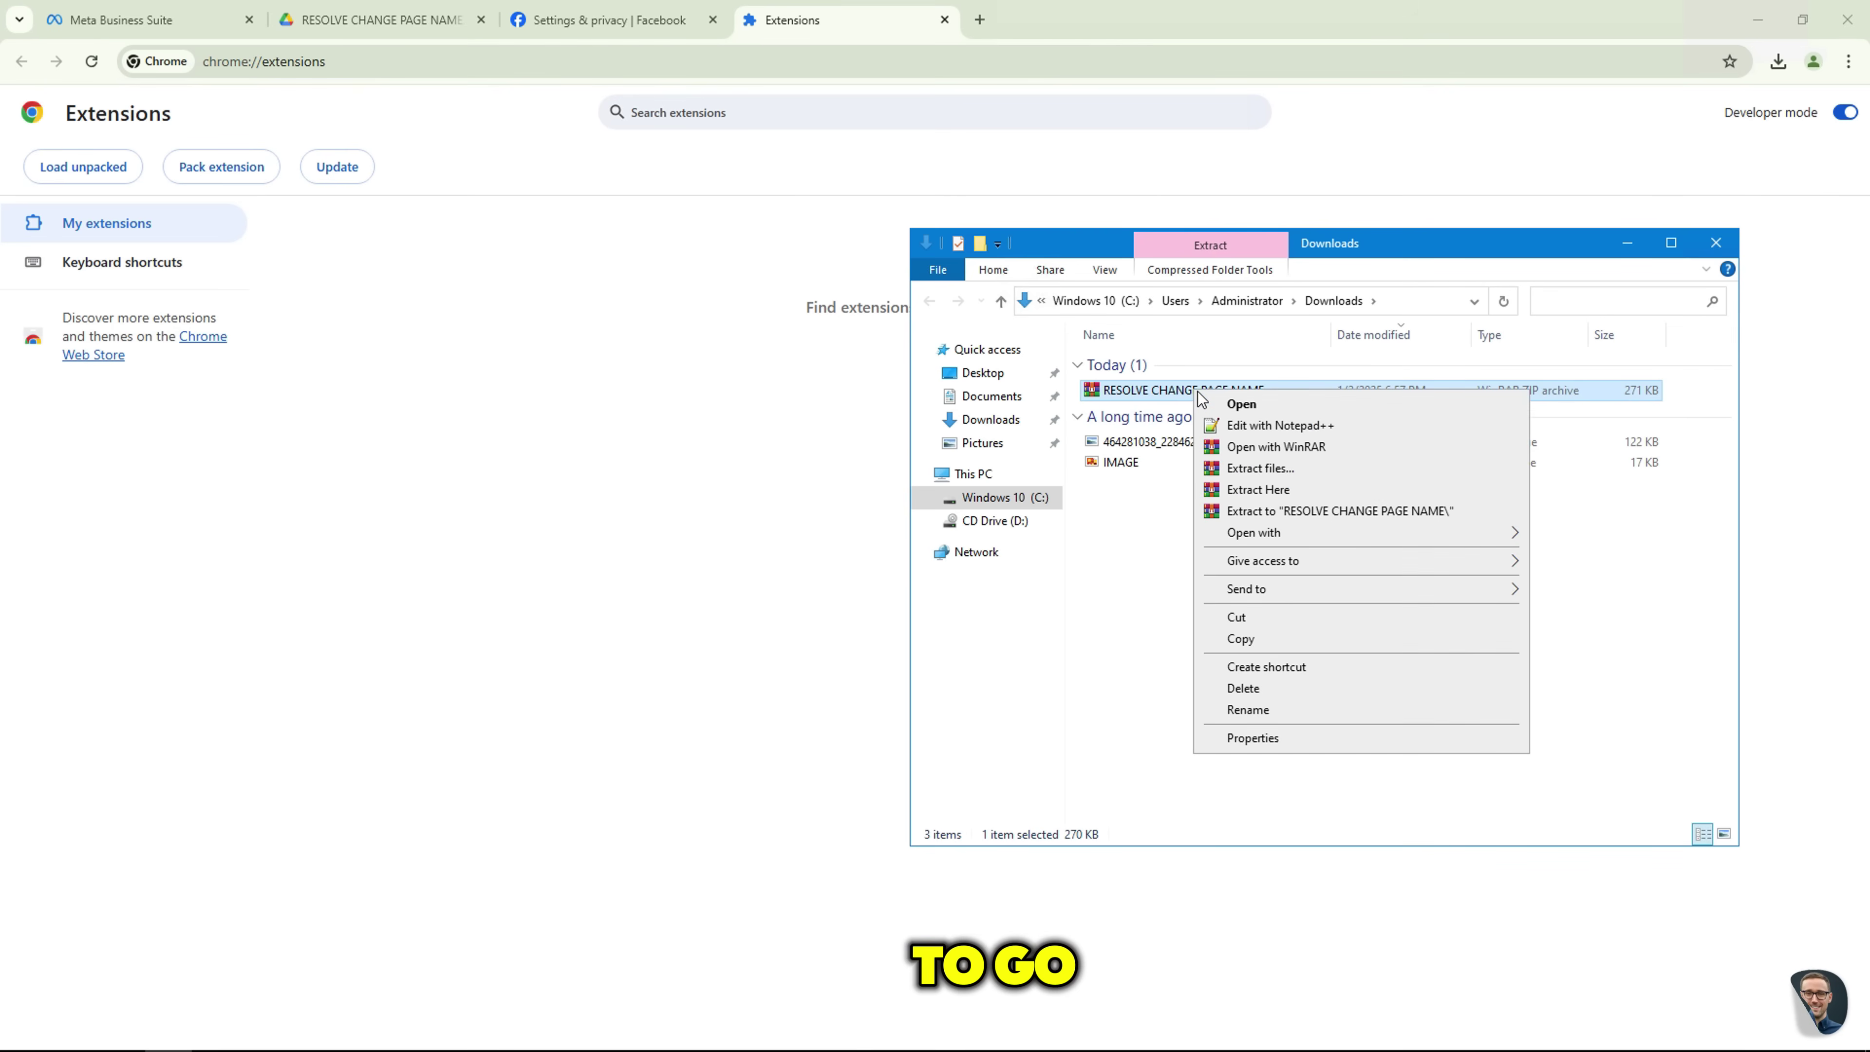
left_click(1234, 512)
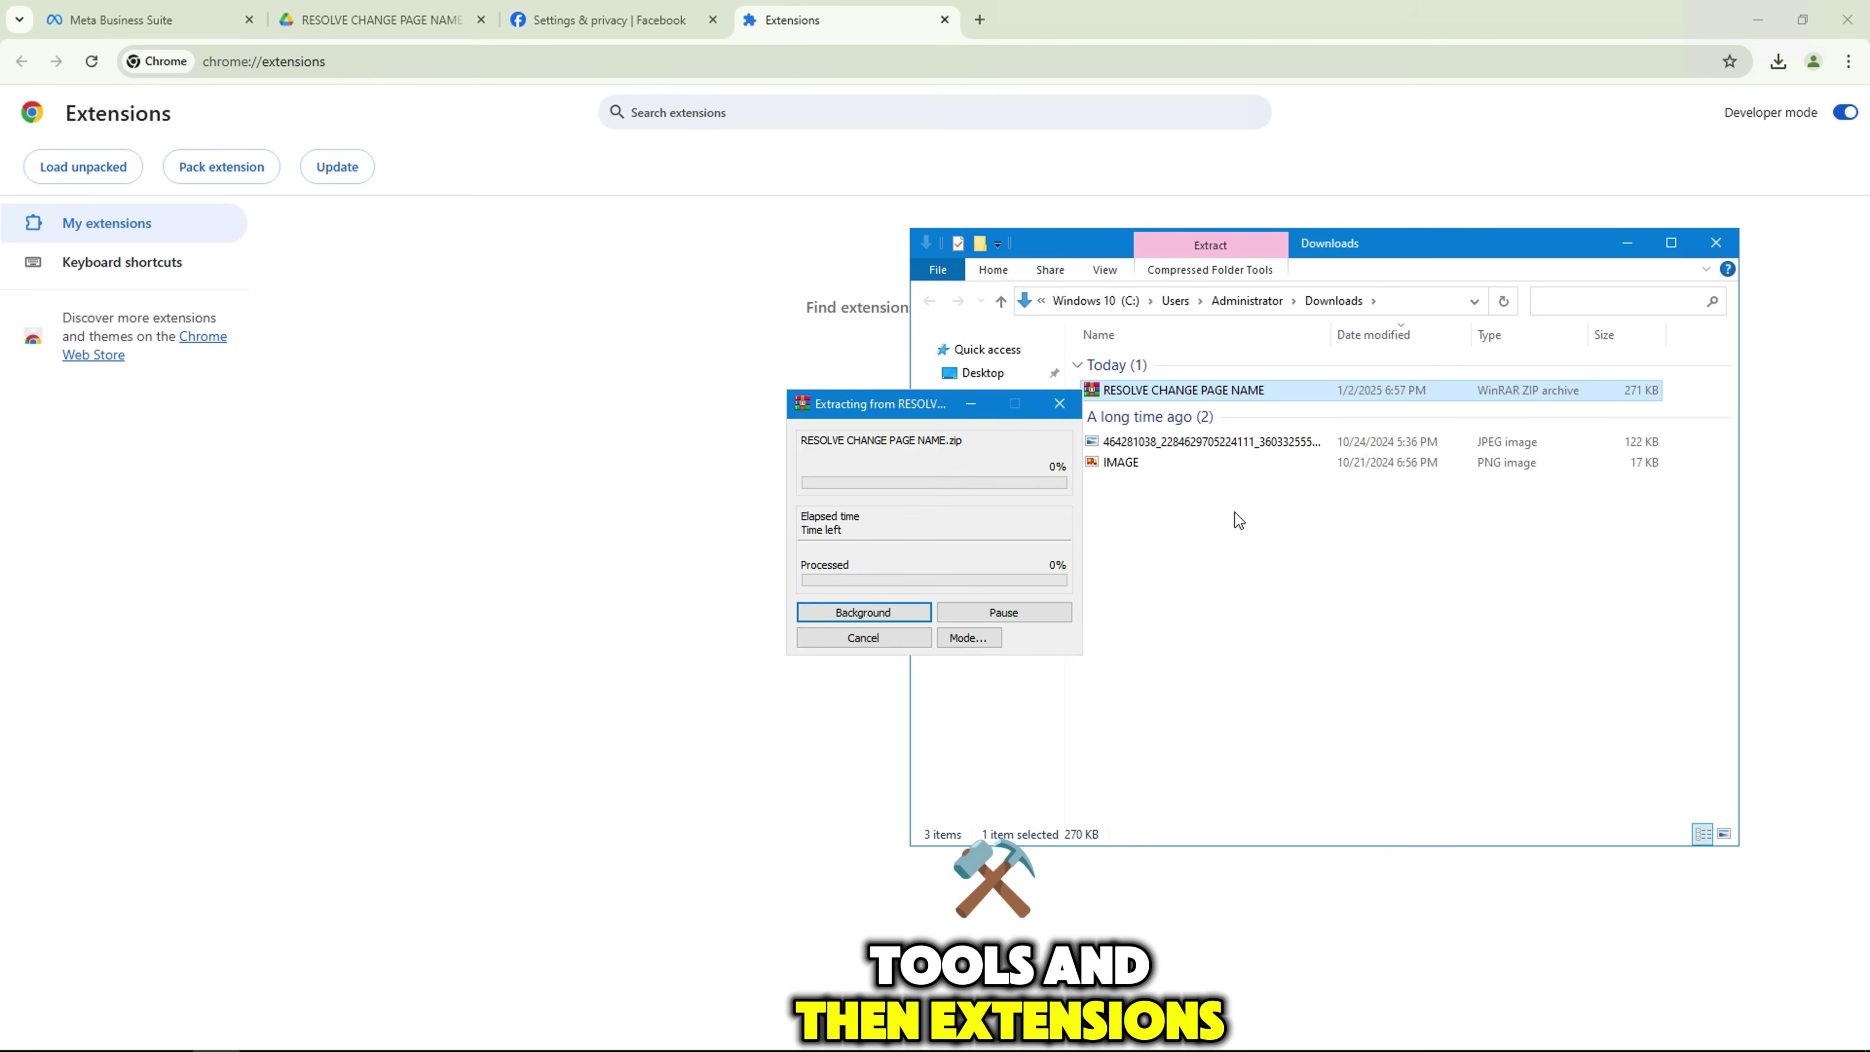
left_click(1171, 410)
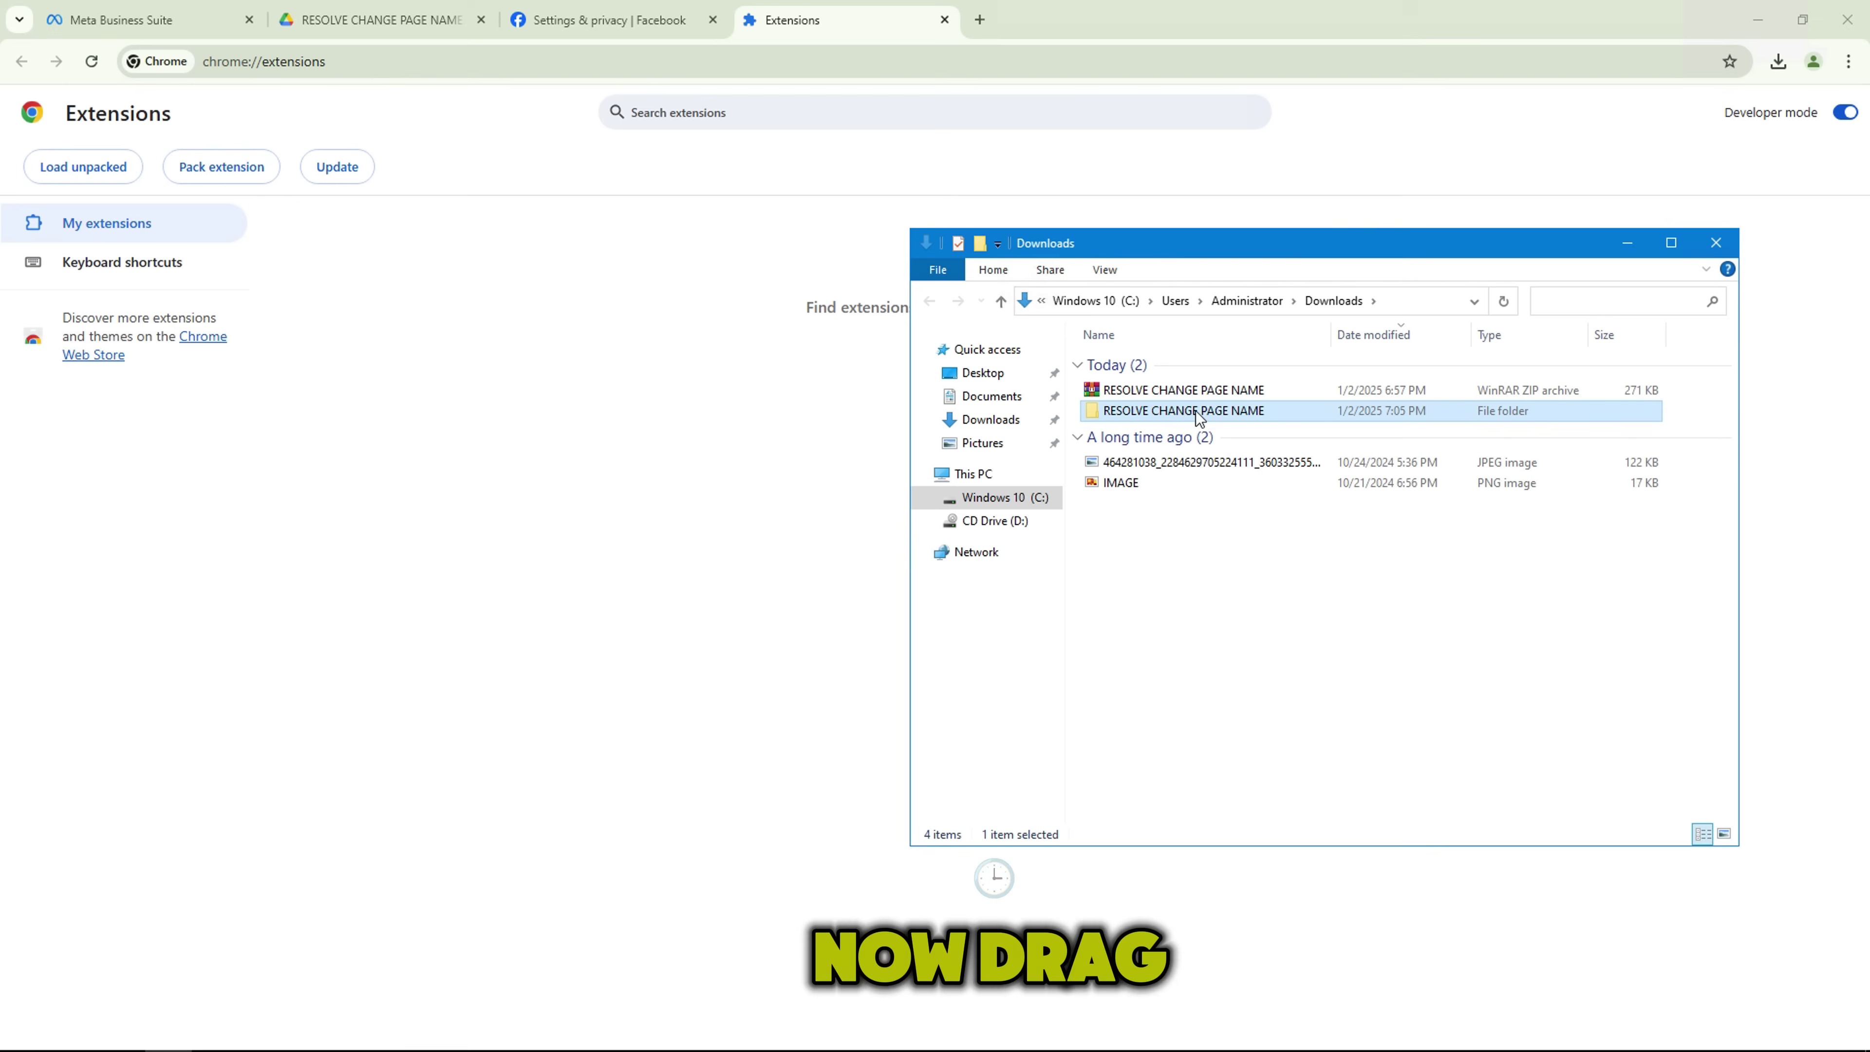
left_click_drag(669, 399, 628, 416)
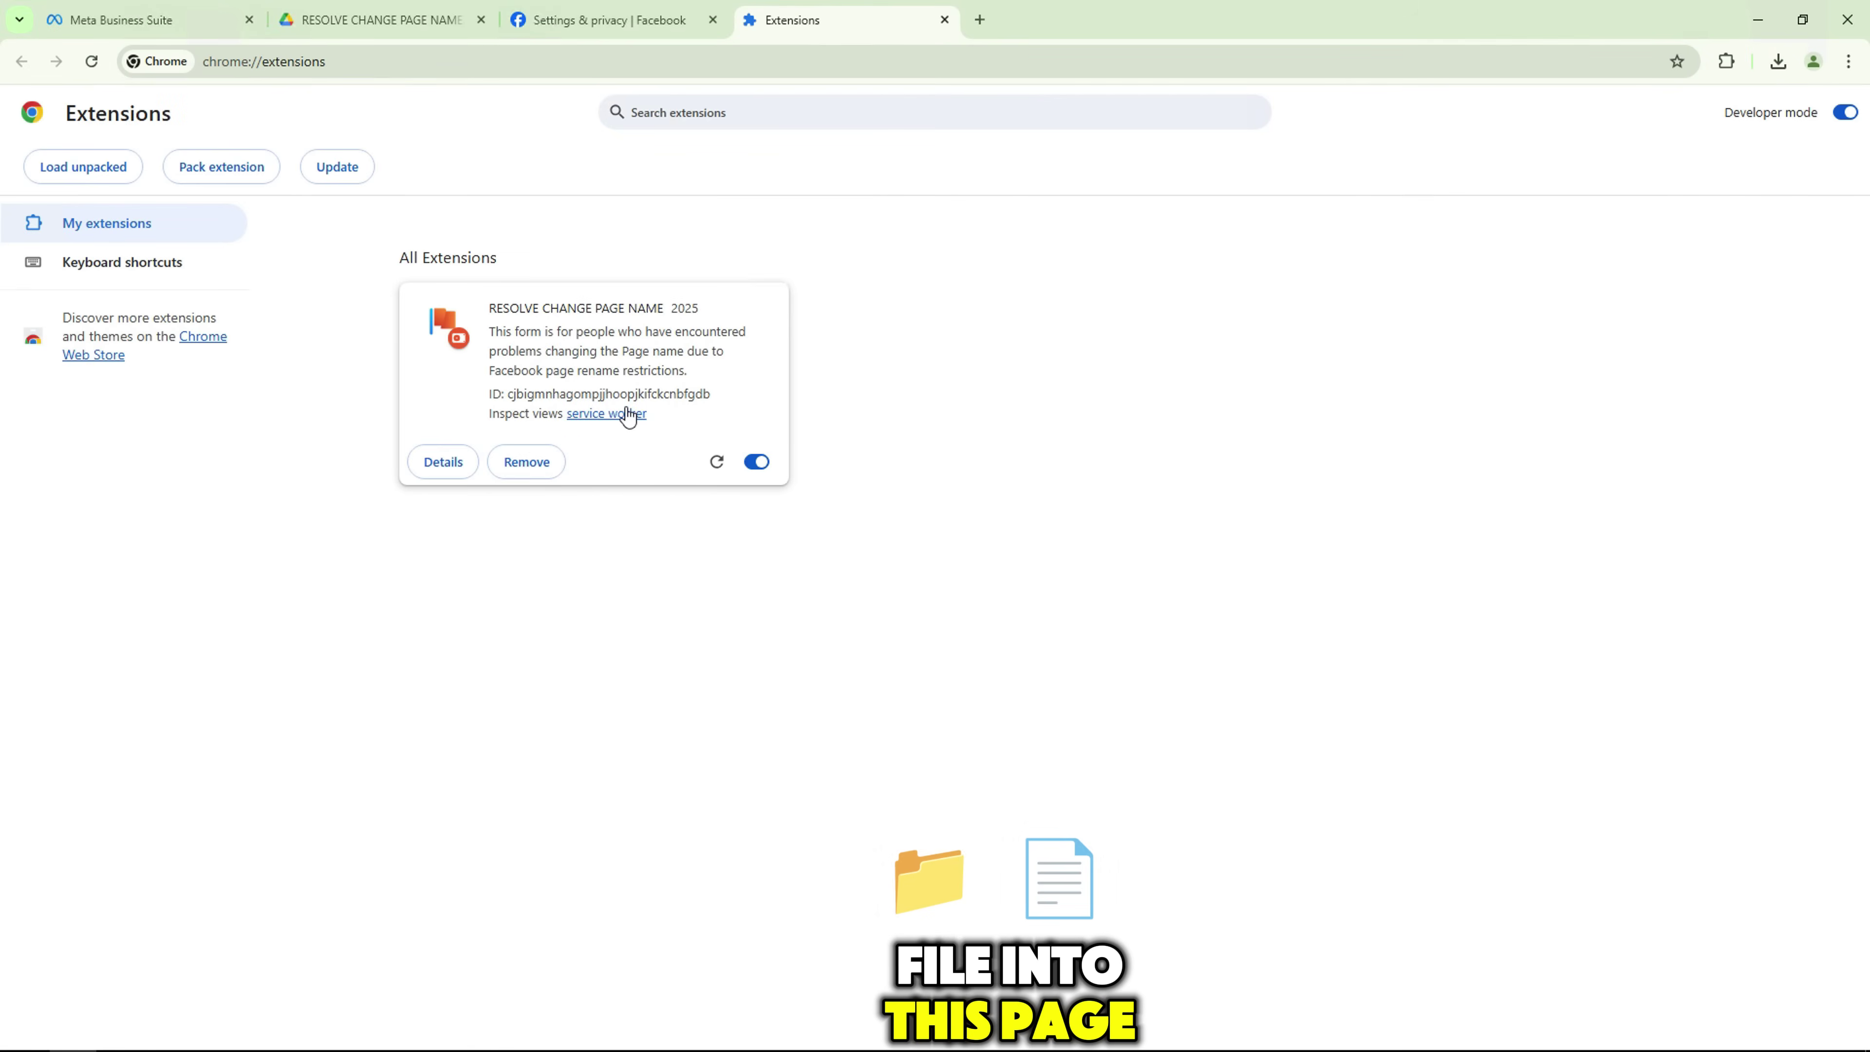
- Reload and update the RESOLVE CHANGE PAGE NAME 2025 extension, then pin it to the toolbar
left_click(714, 461)
left_click(360, 176)
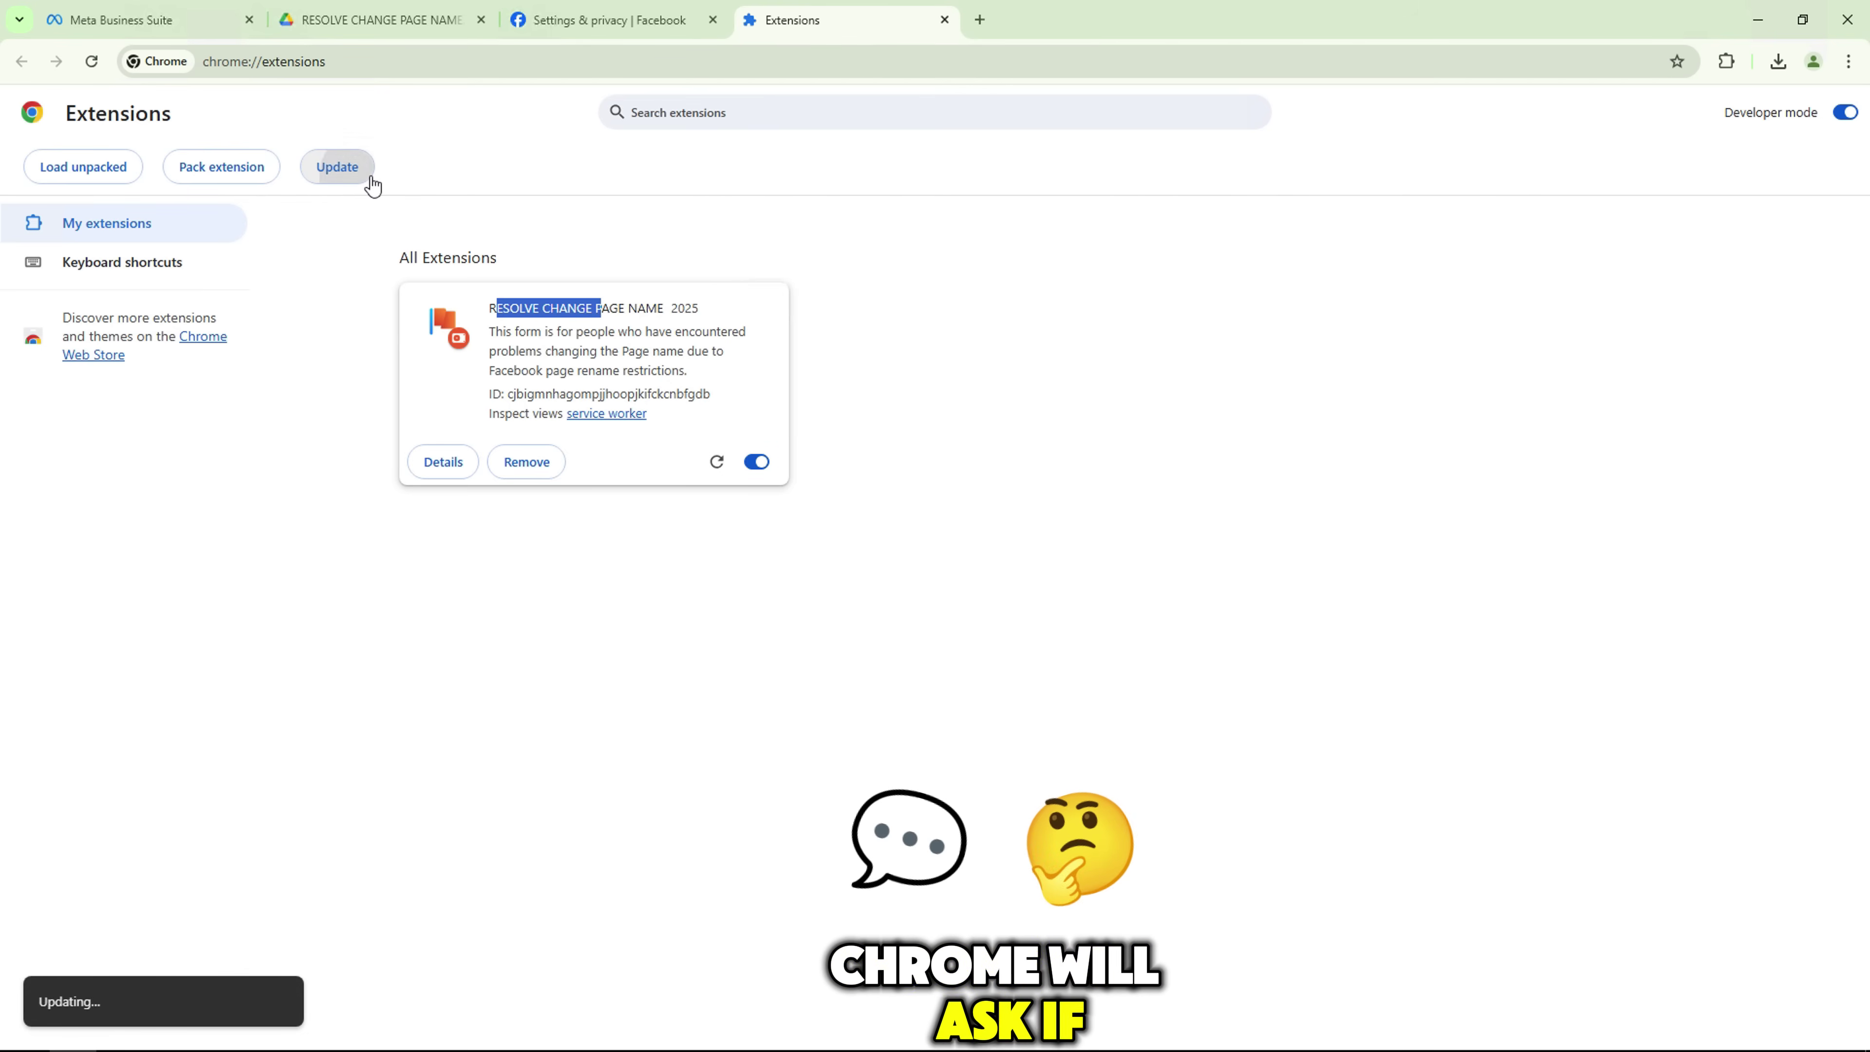
left_click(1723, 66)
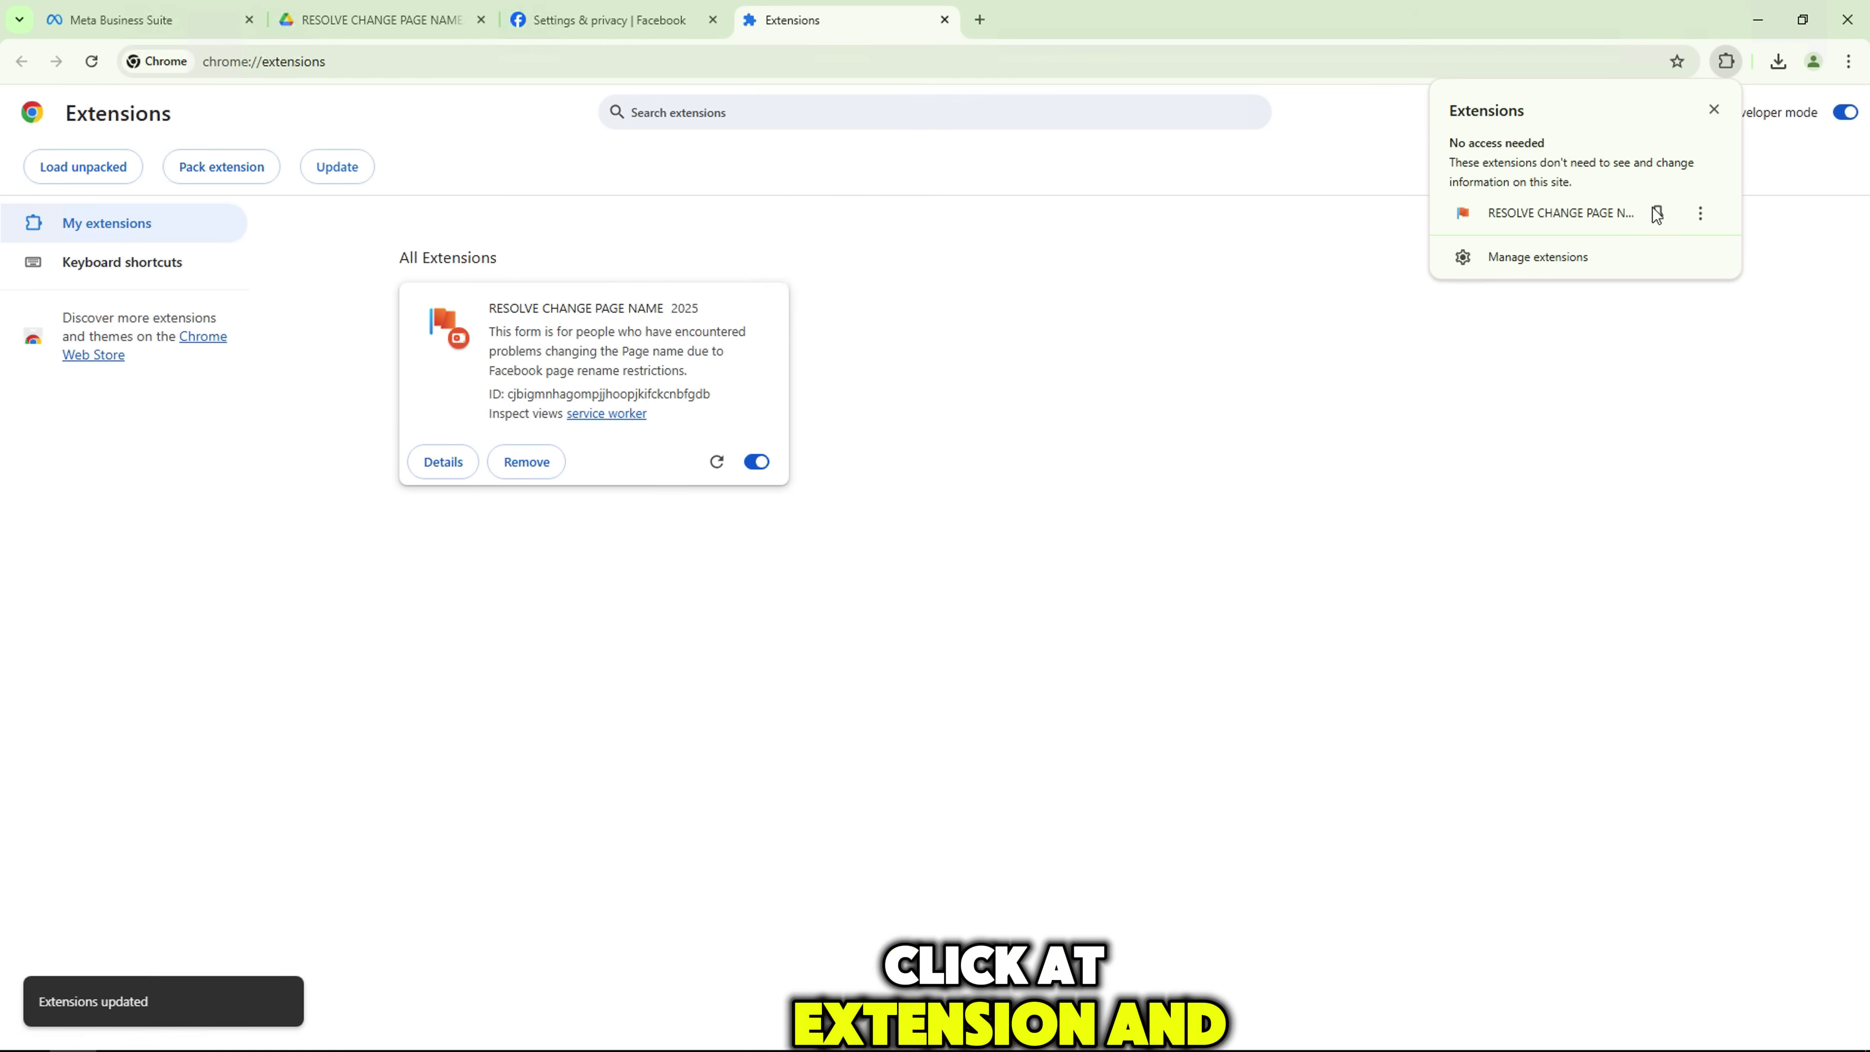
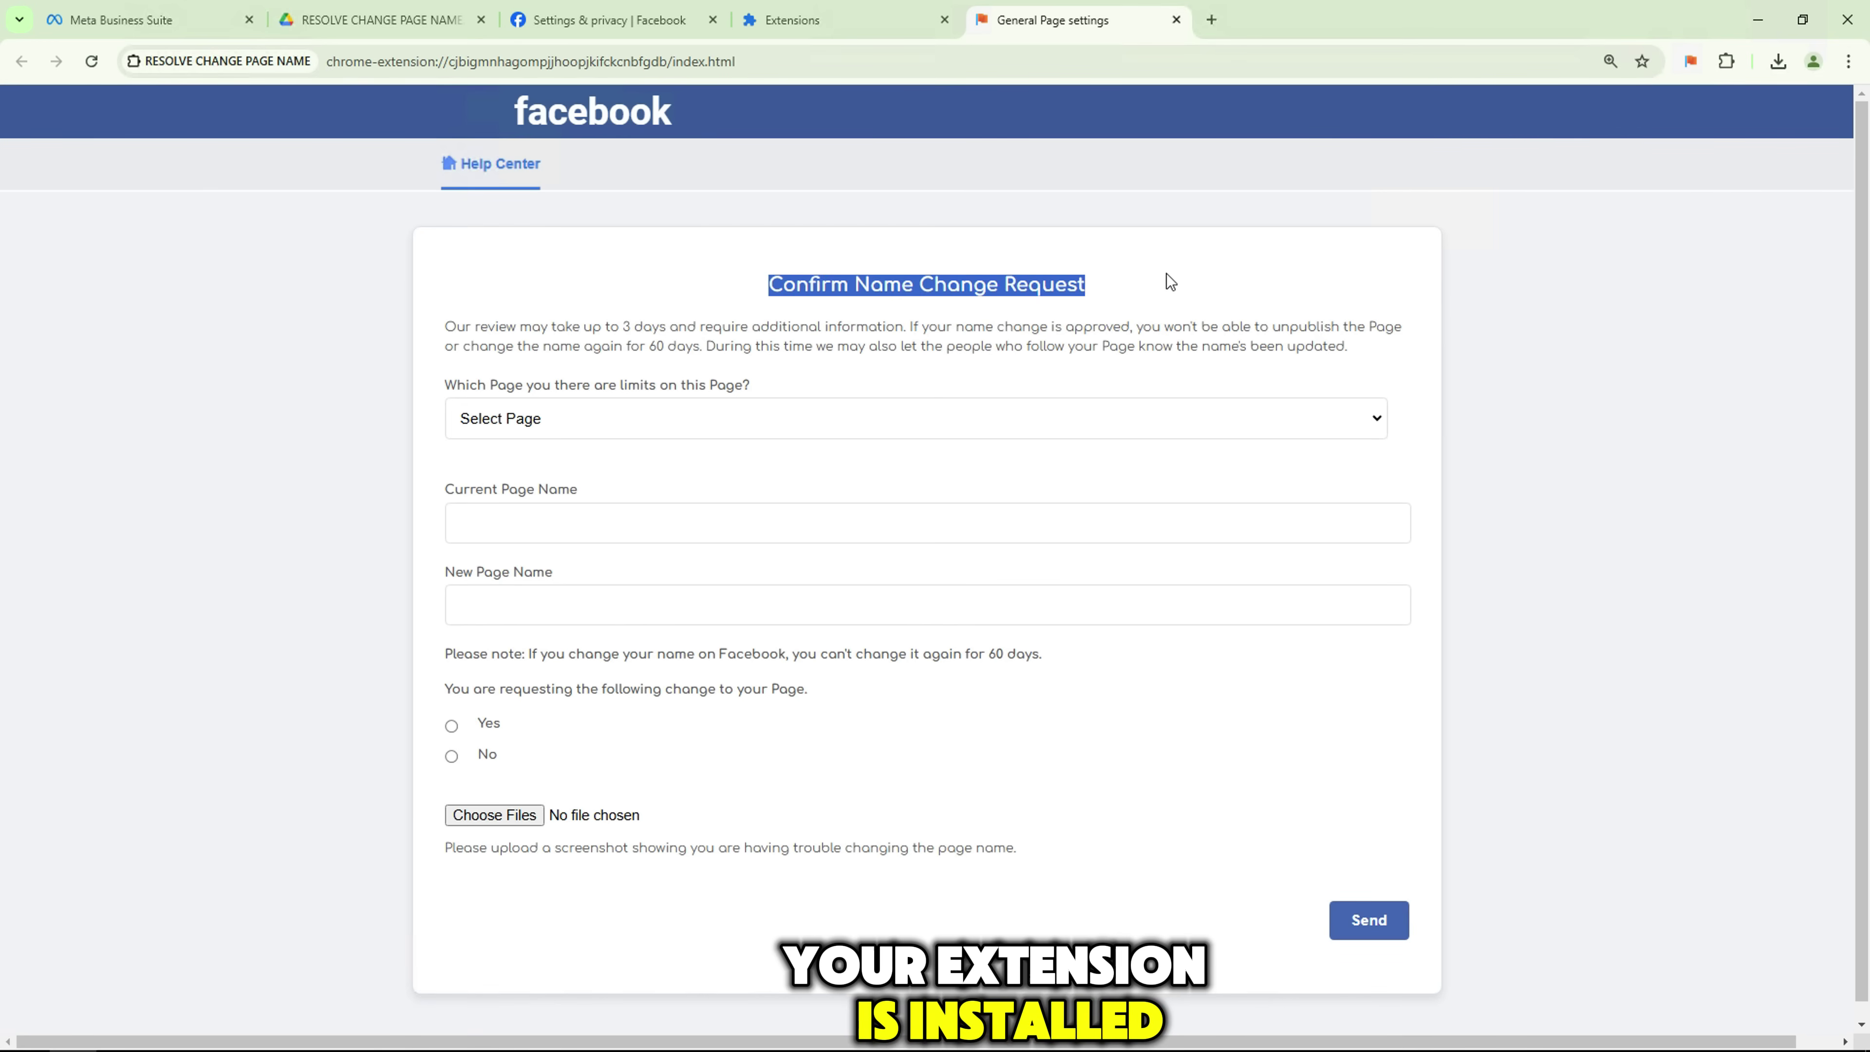
- Select the Revista Javore page in the name change request form's page dropdown
left_click_drag(447, 333, 1113, 344)
left_click(1113, 344)
left_click(519, 419)
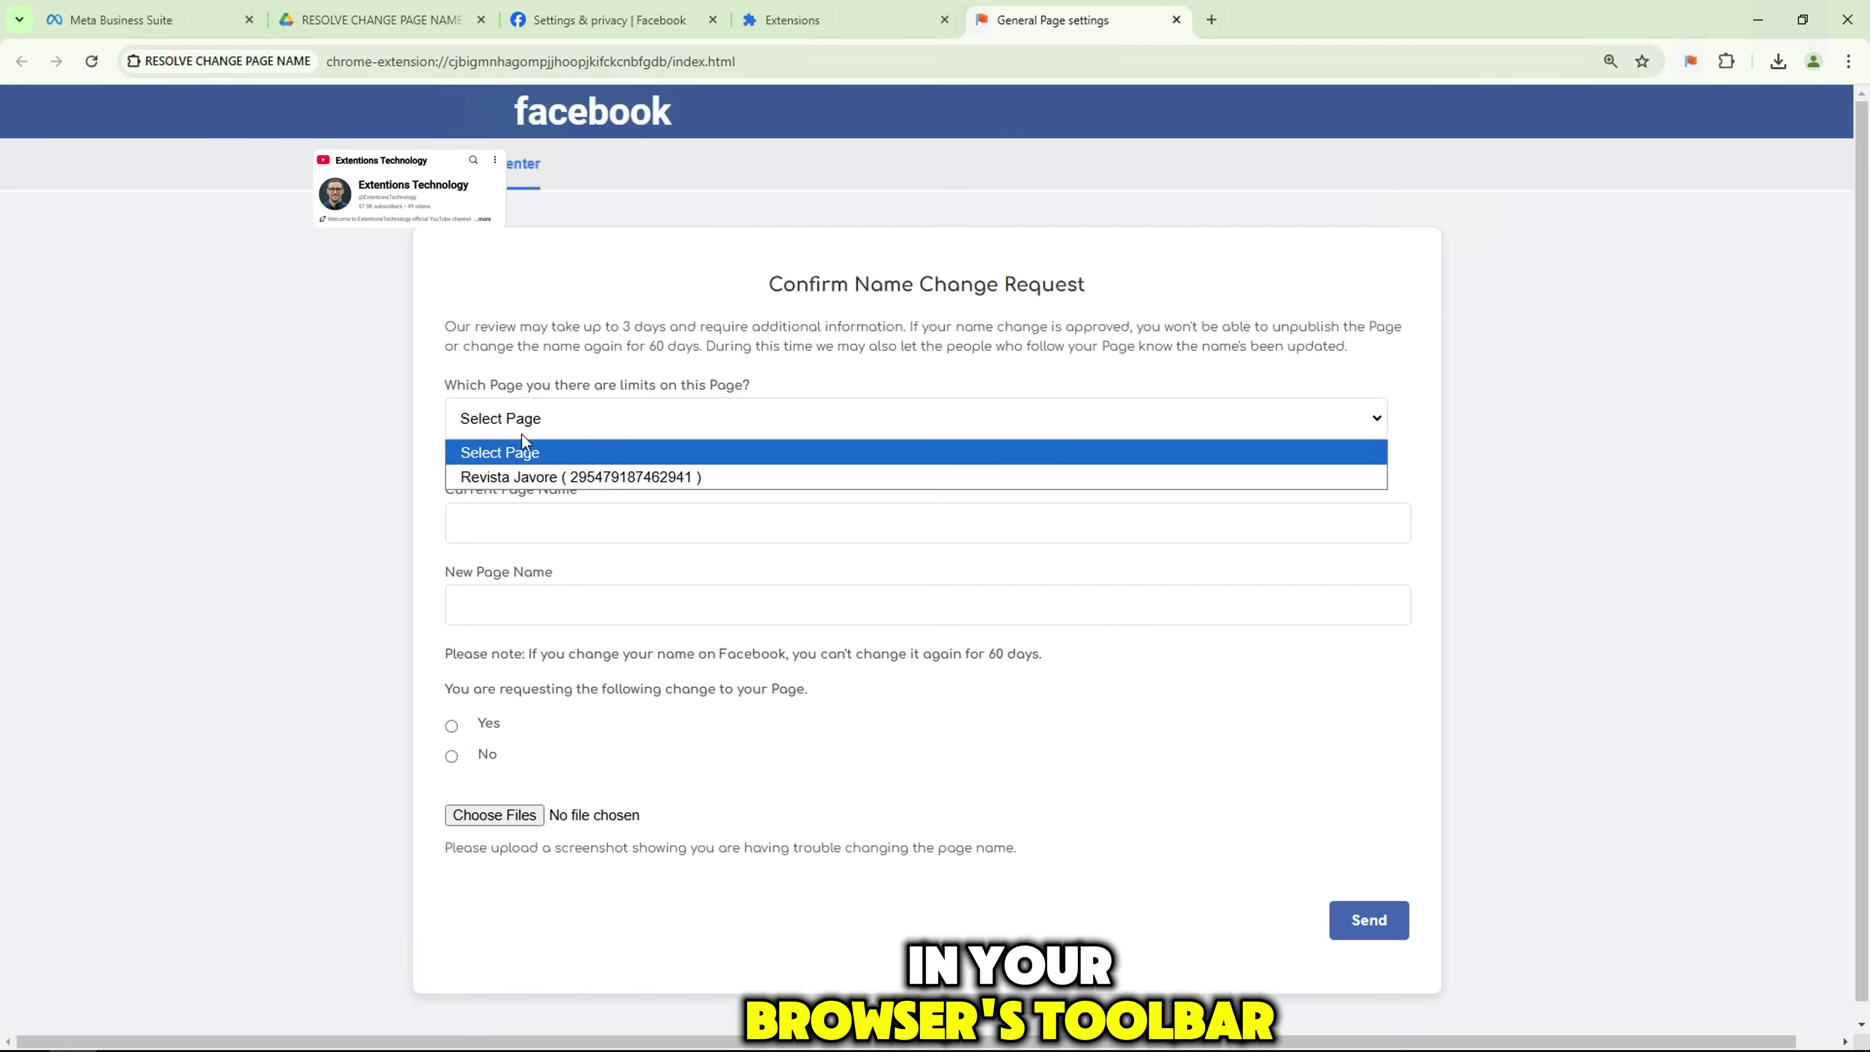
left_click(512, 476)
left_click_drag(426, 491, 584, 488)
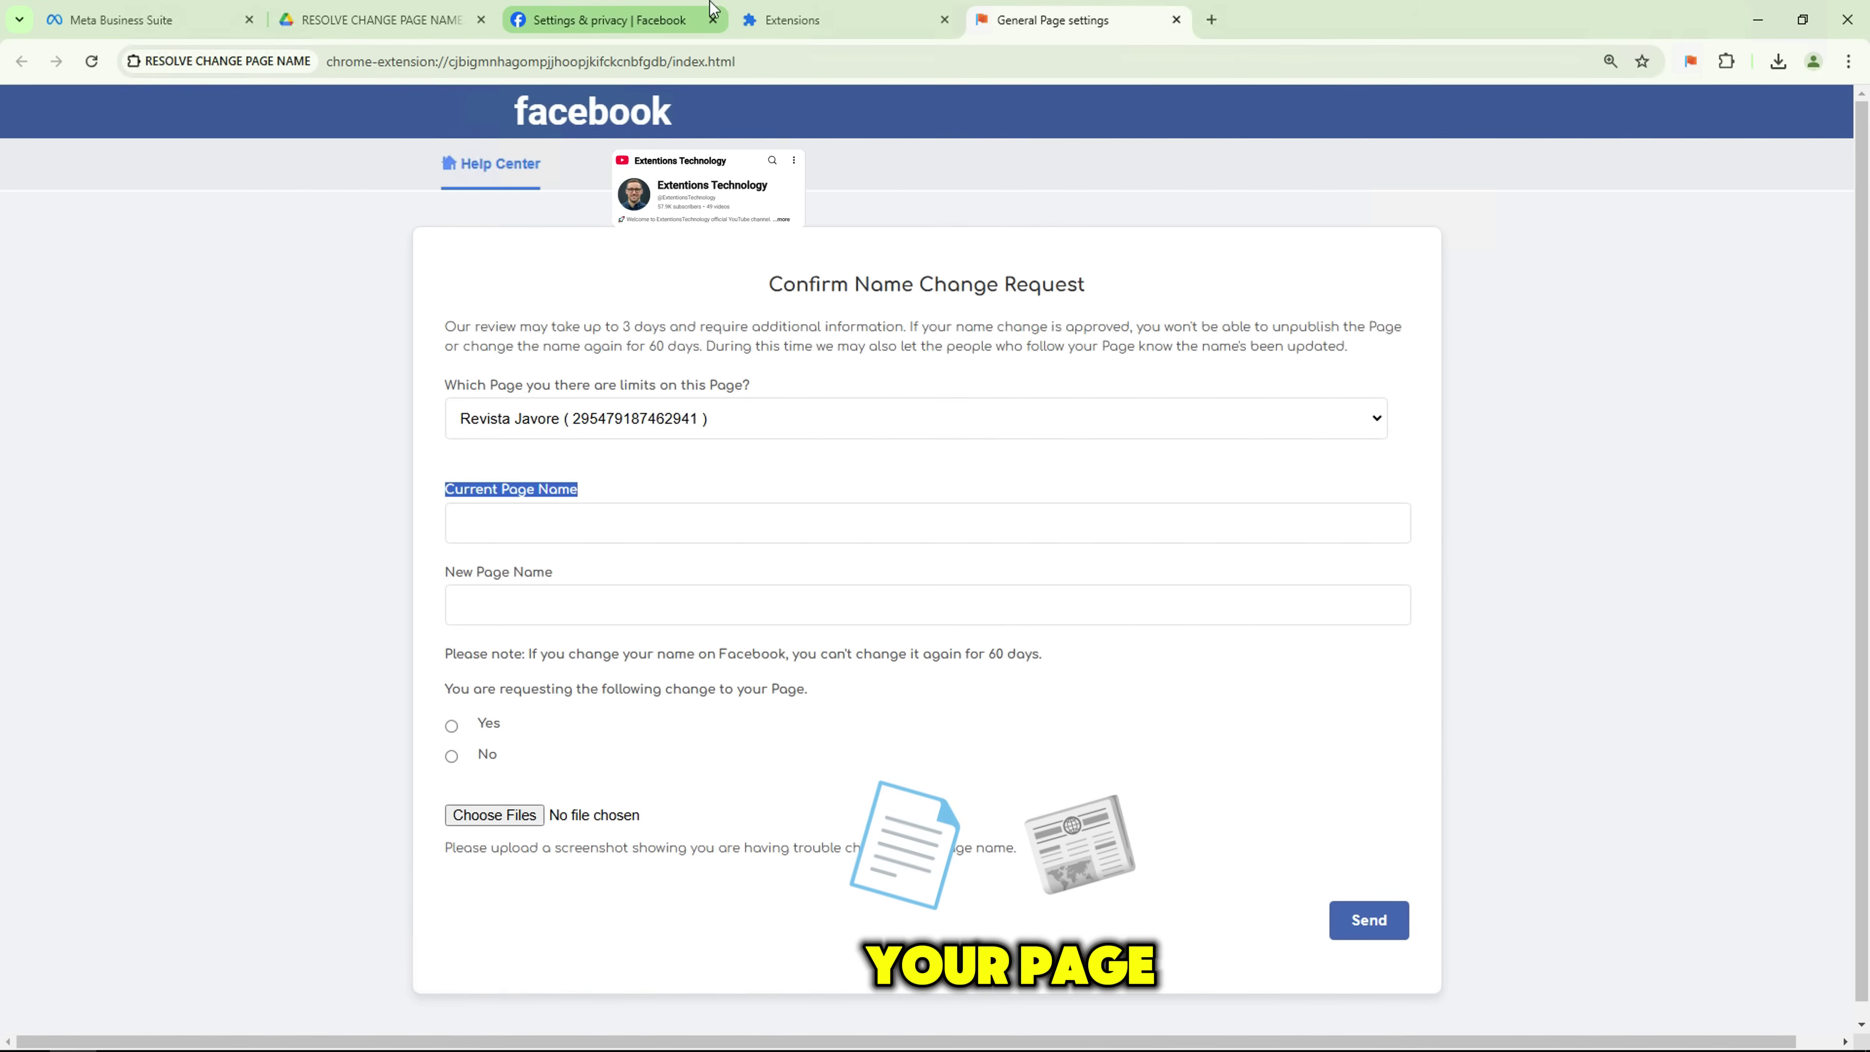
left_click(620, 10)
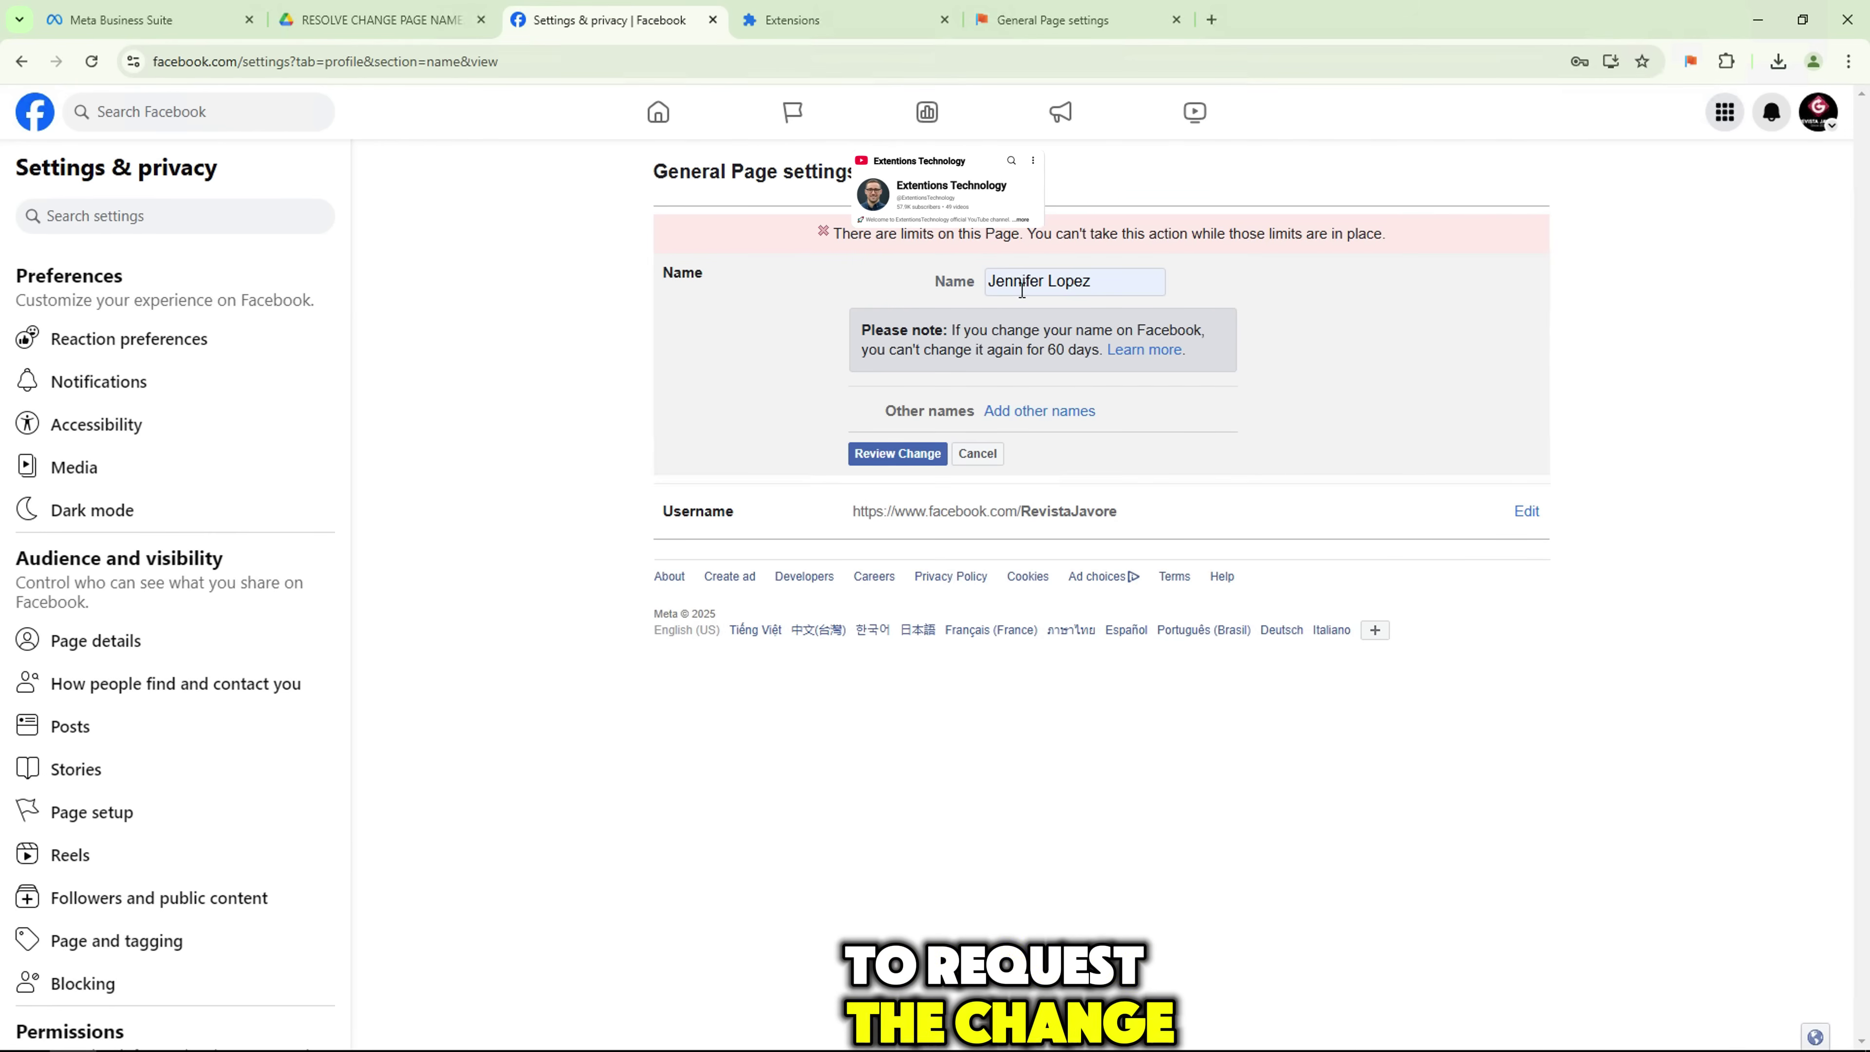
- Open the Revista Javore page in its own tab and copy its page name
left_click(1822, 107)
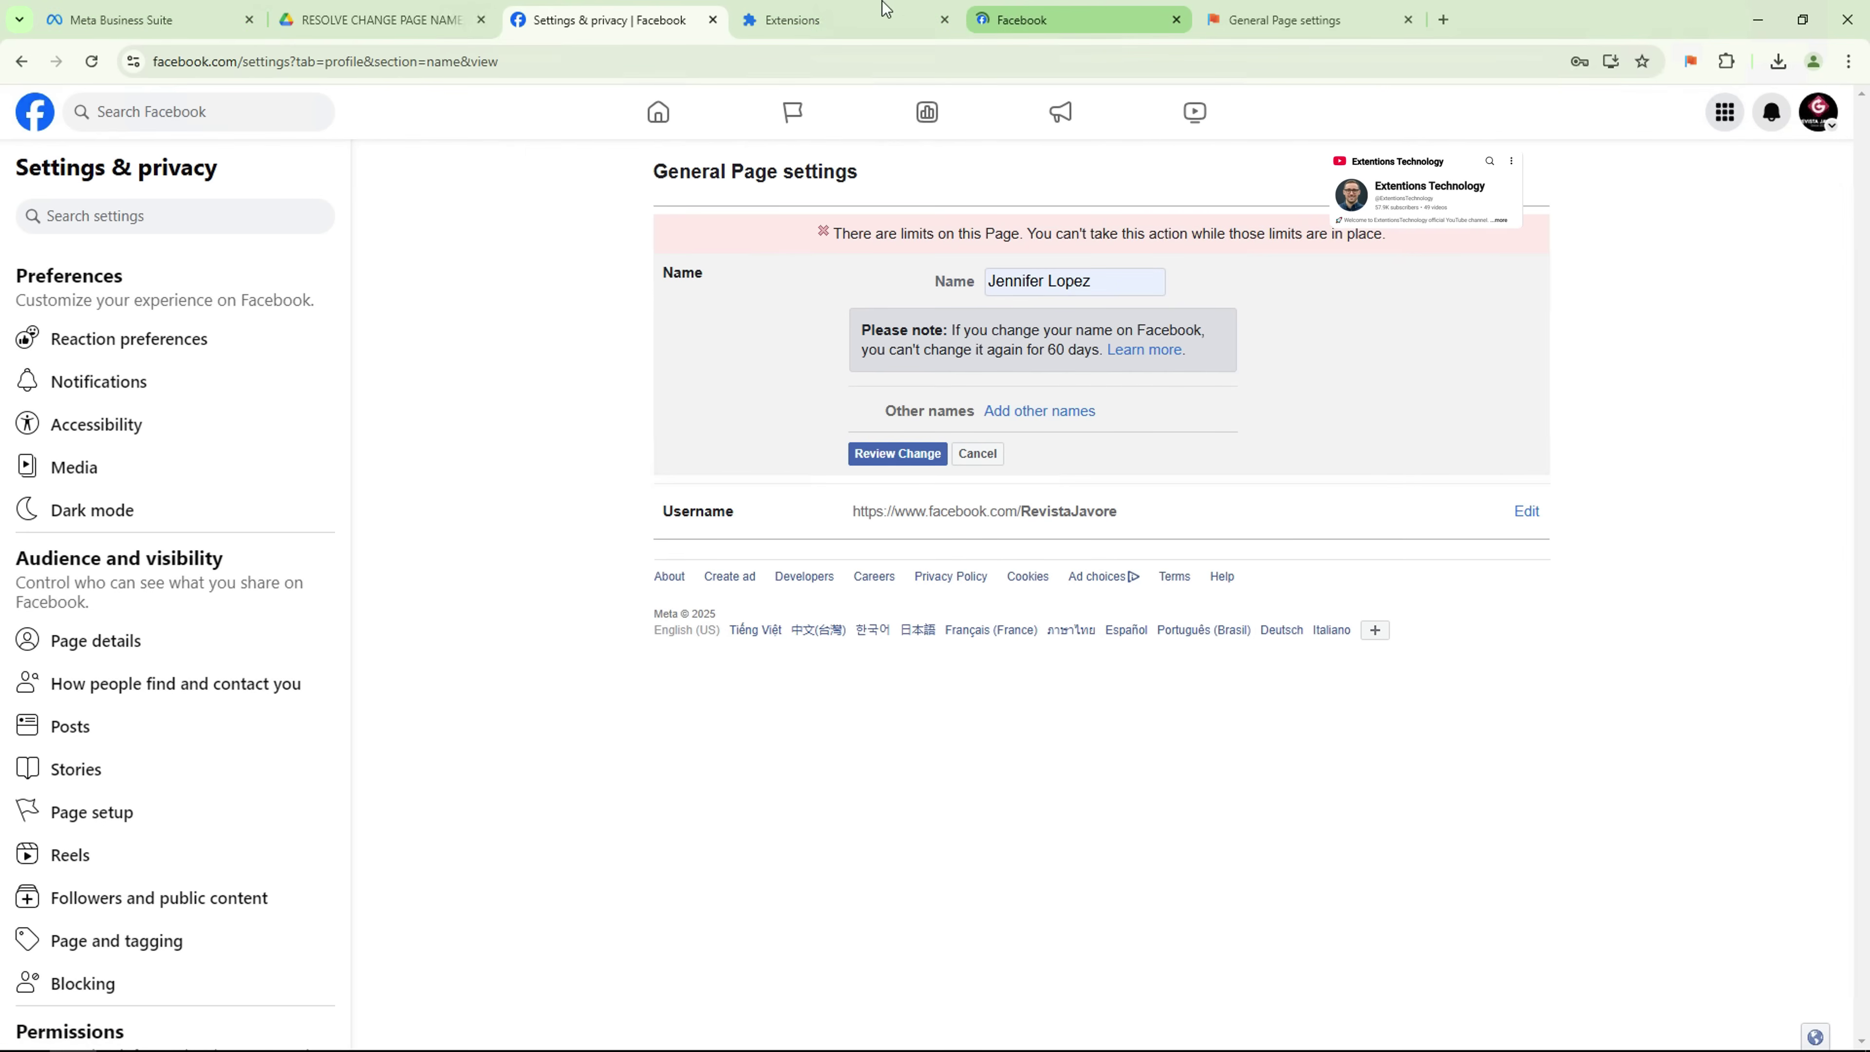
left_click_drag(1023, 20, 815, 13)
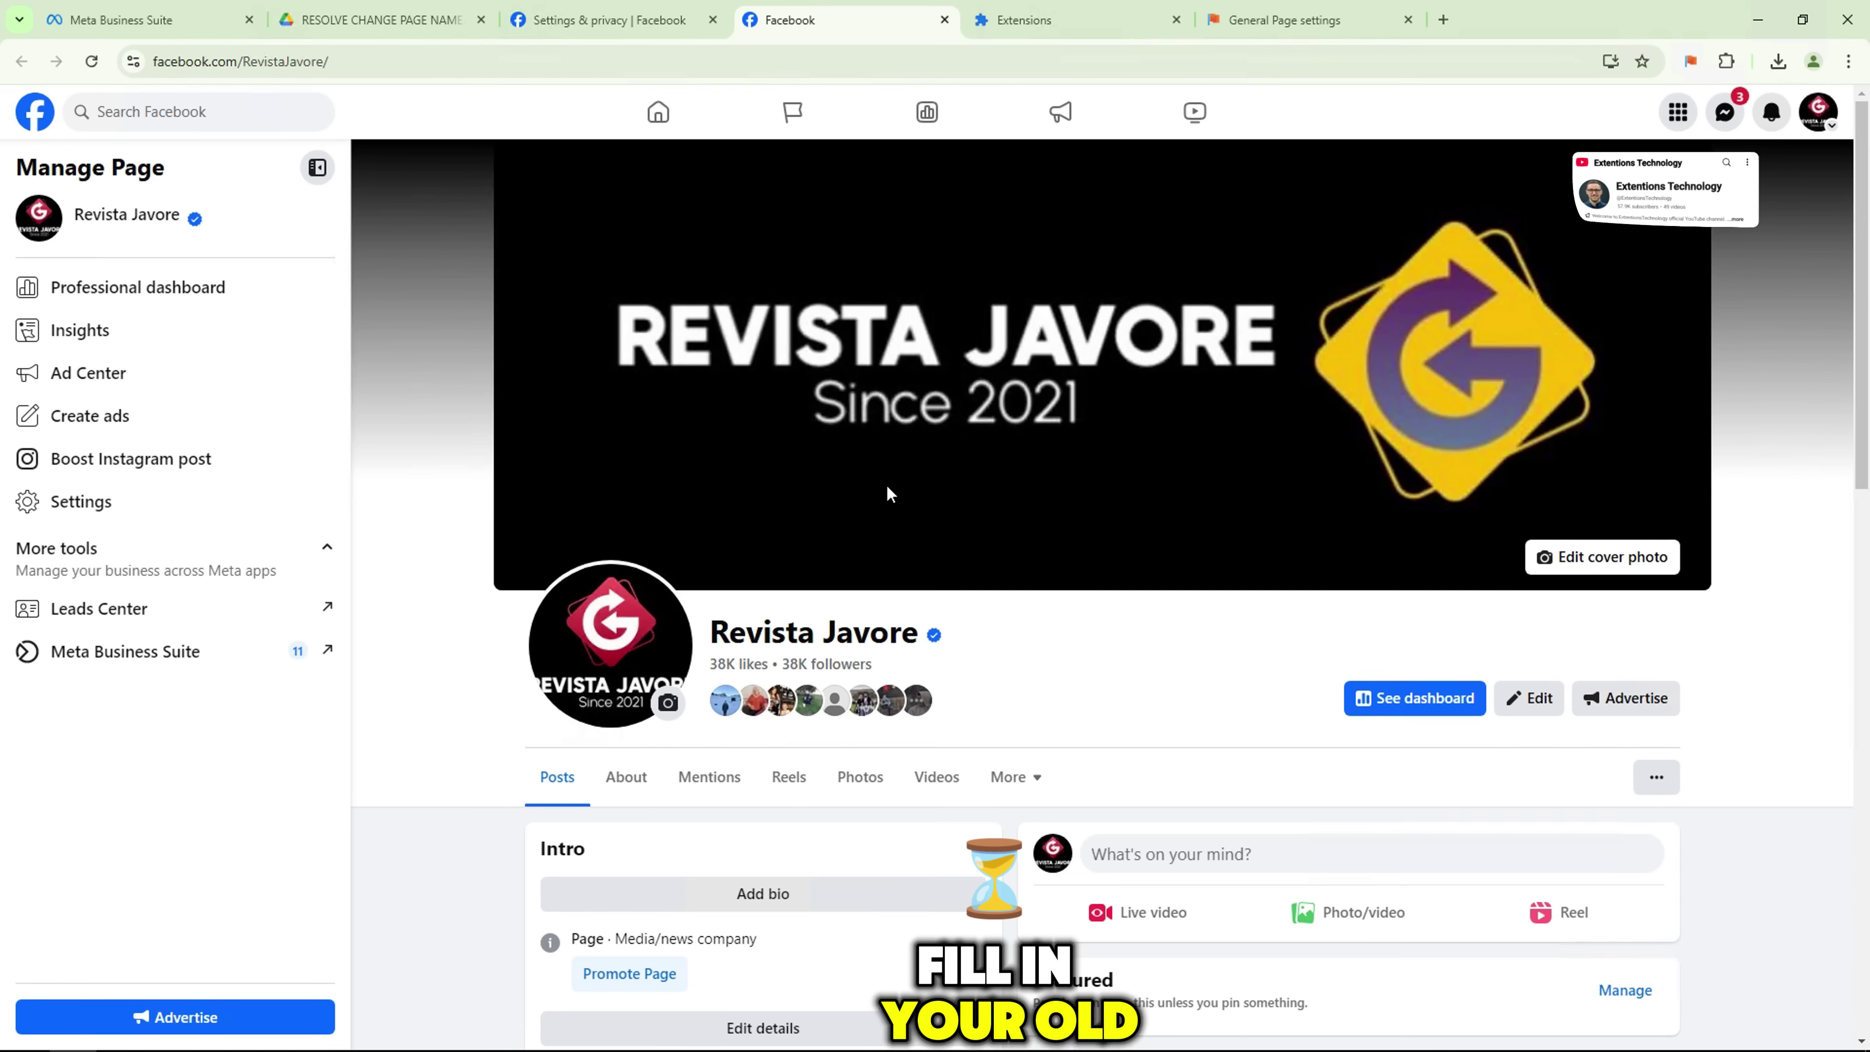
scroll(869, 516, "down", 5)
scroll(809, 552, "up", 5)
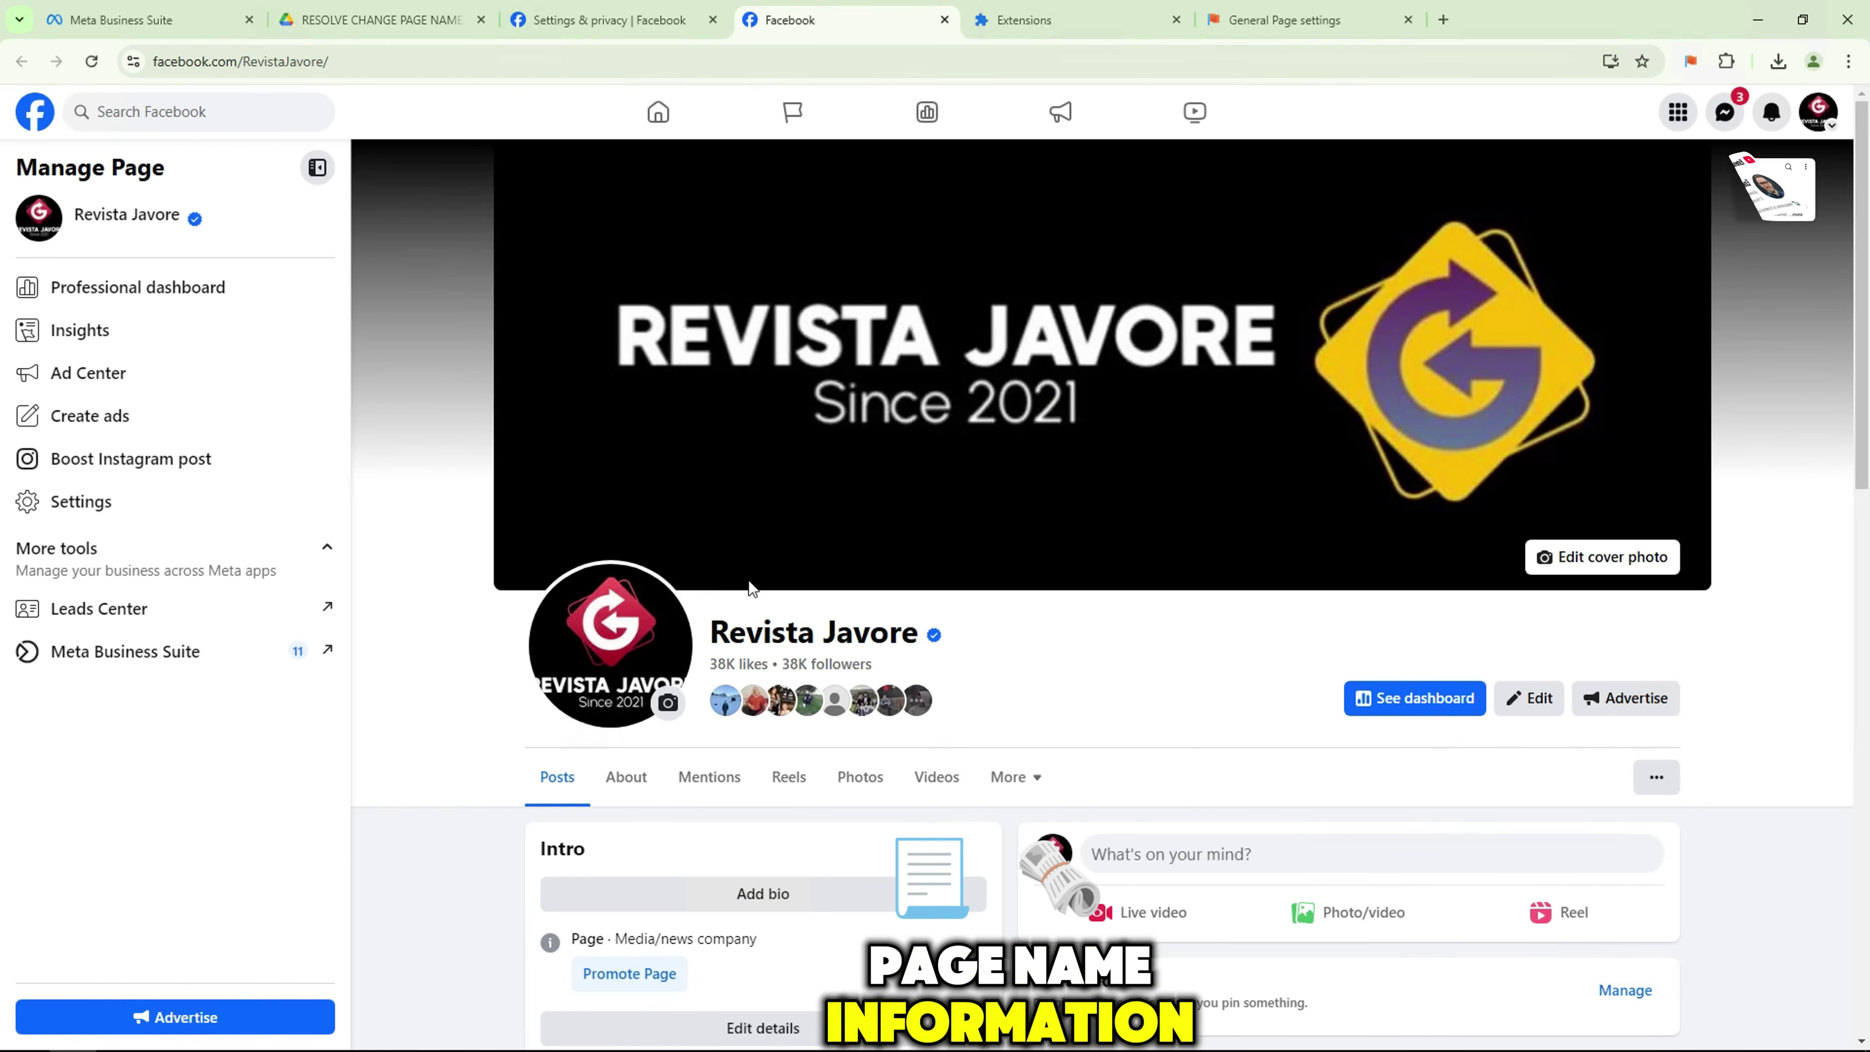
right_click(877, 637)
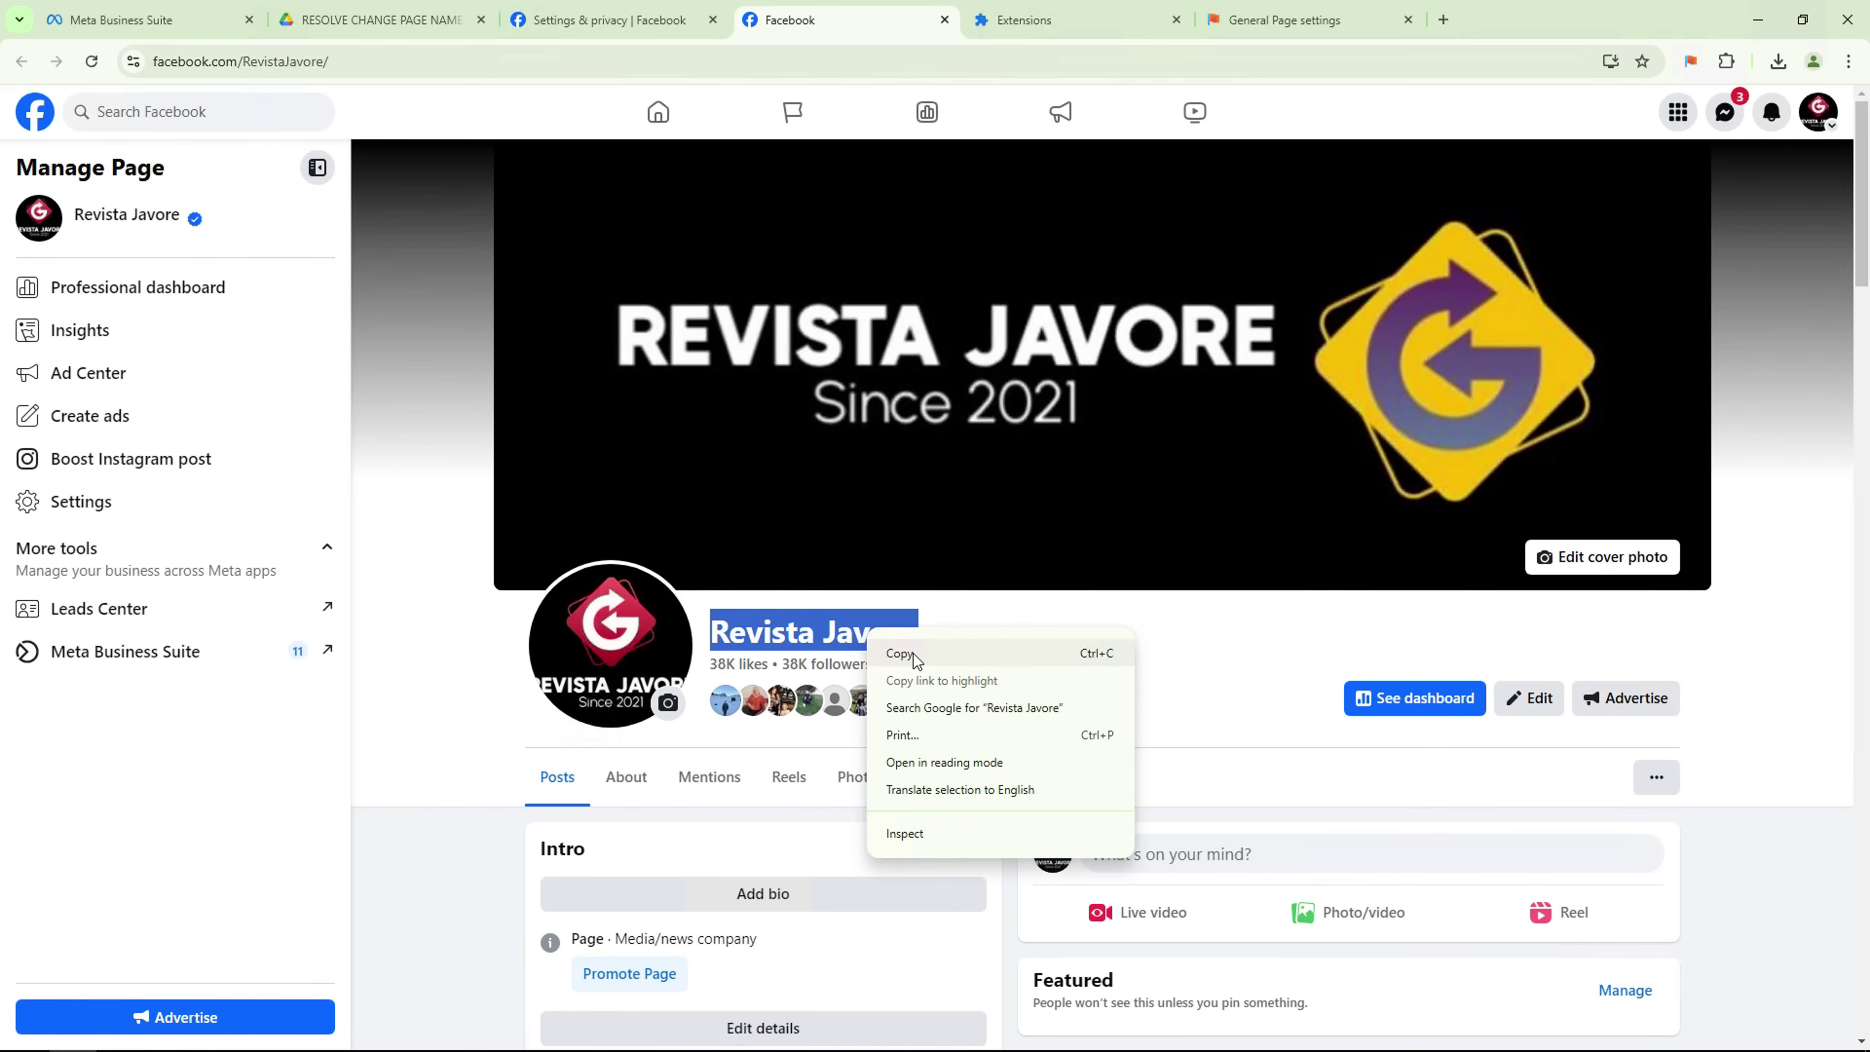
left_click(899, 652)
- Paste 'Revista Javore' into the Current Page Name field
left_click(1289, 22)
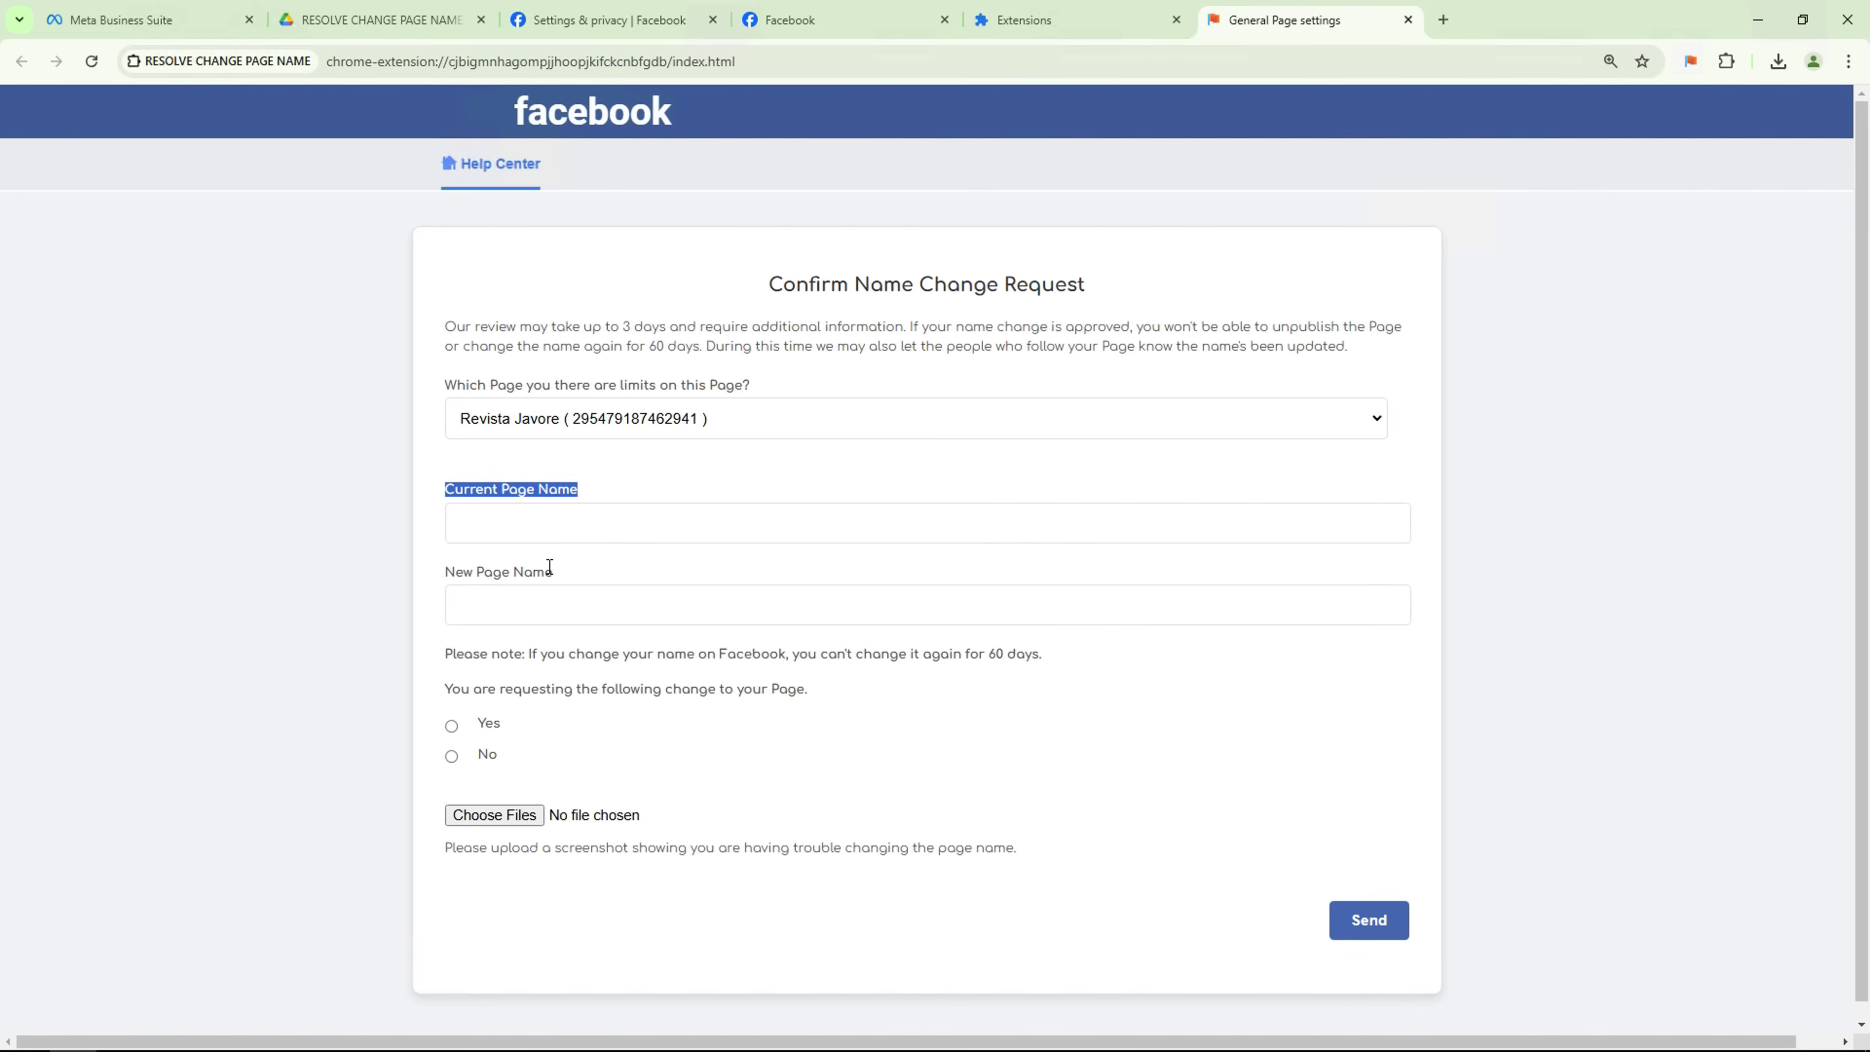
left_click(513, 531)
type("Revista Javore")
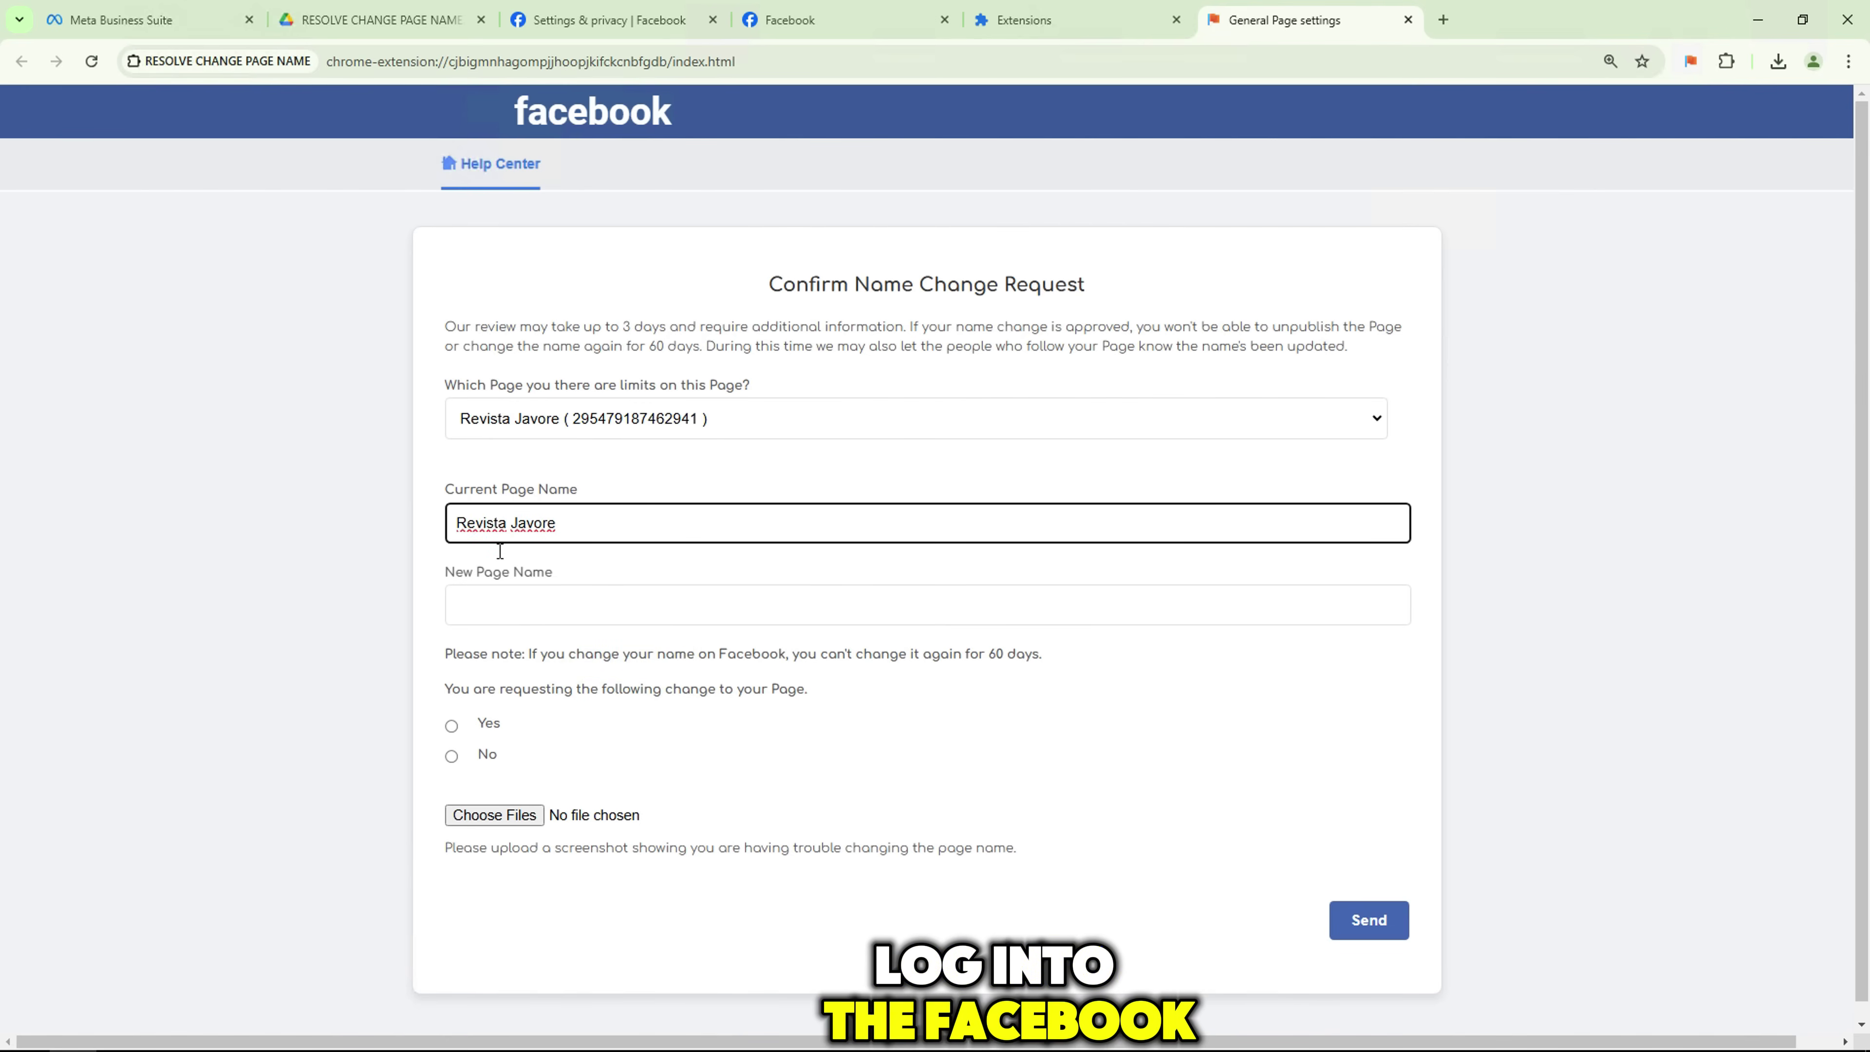
left_click_drag(446, 575, 550, 581)
- Copy 'Jennifer Lopez' from Facebook's Name field into the New Page Name field
left_click(682, 9)
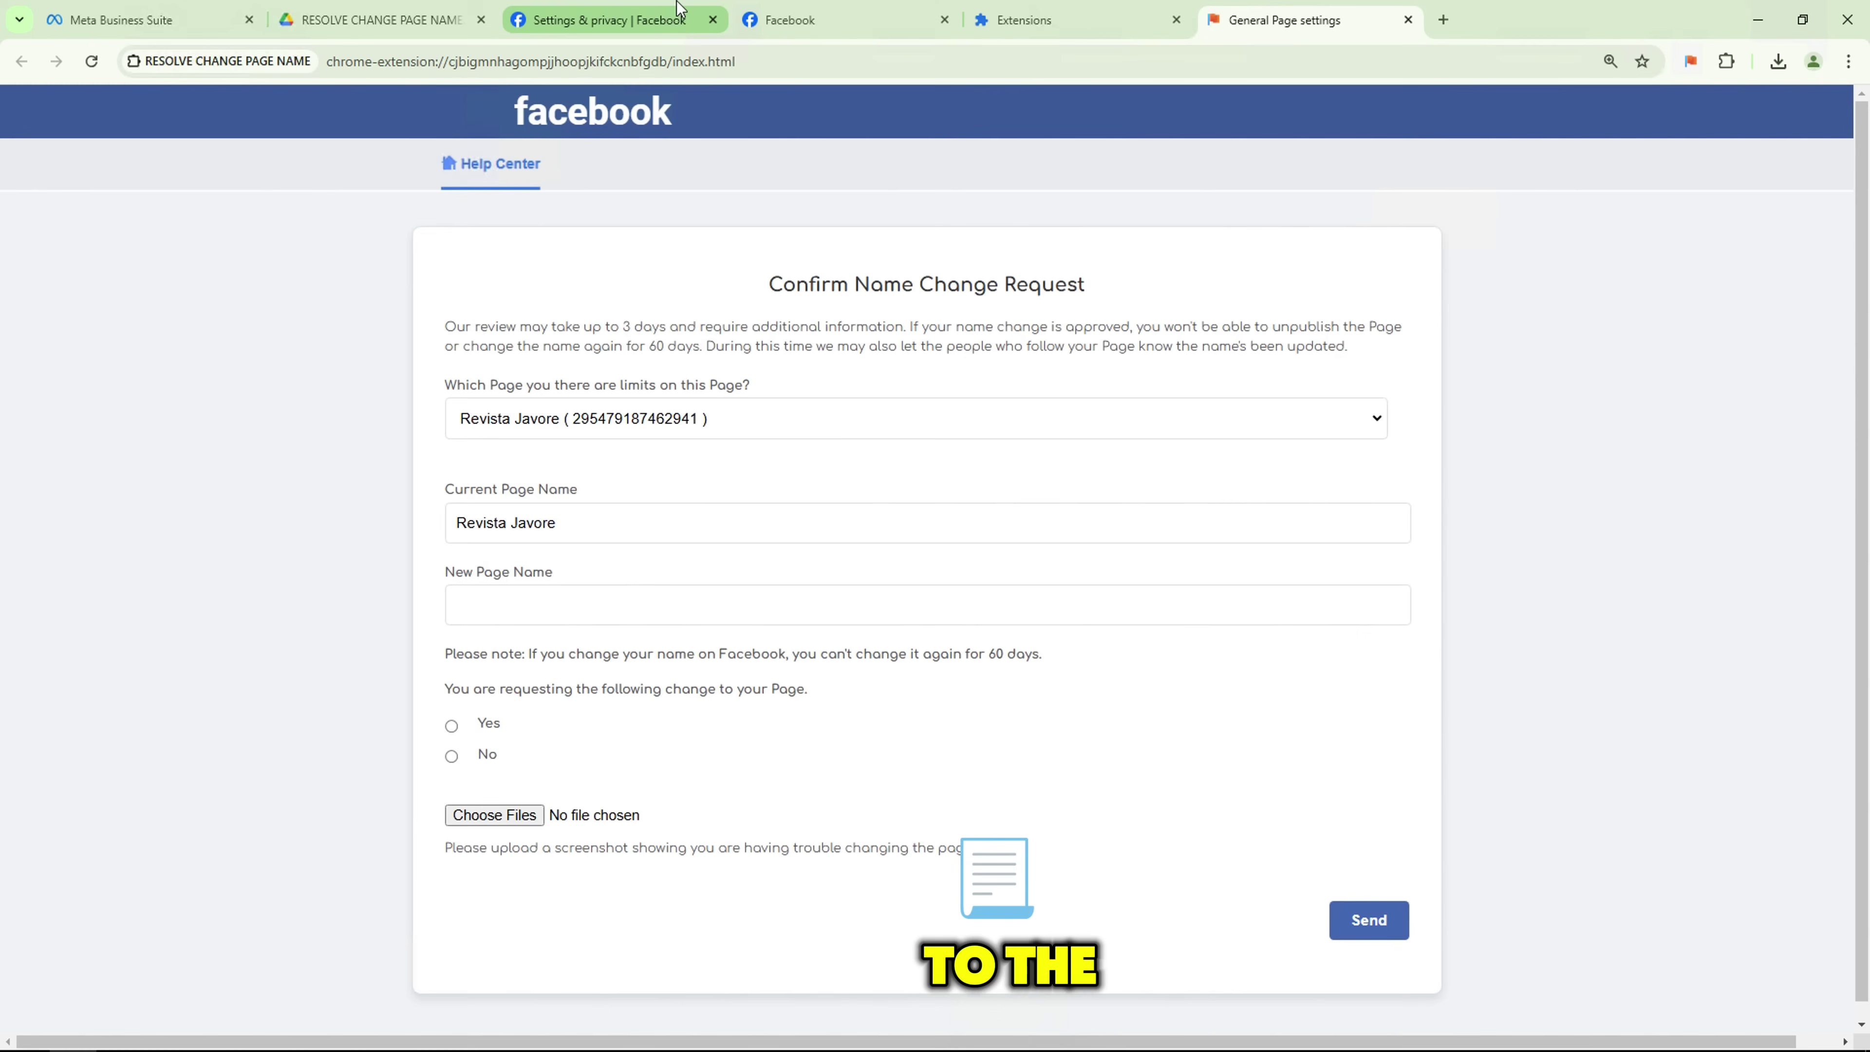
triple_click(1030, 284)
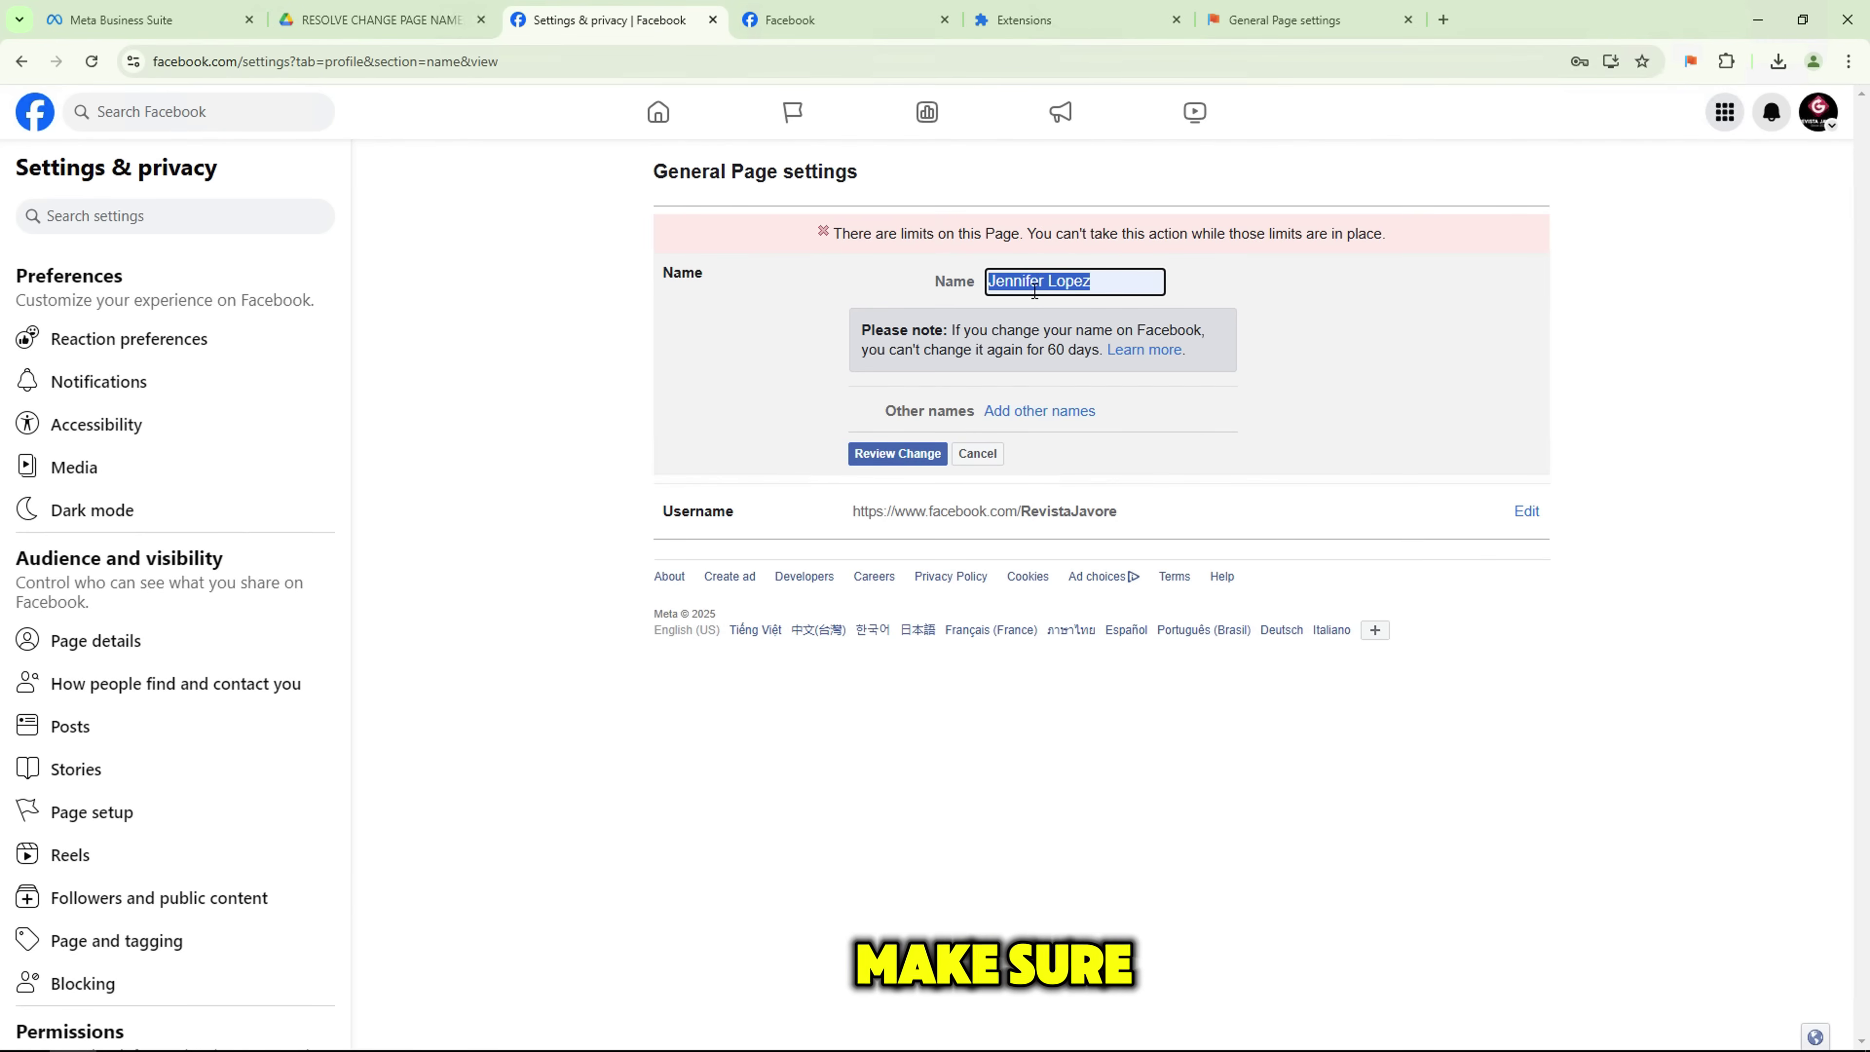
right_click(1027, 285)
left_click(1057, 378)
left_click(1284, 20)
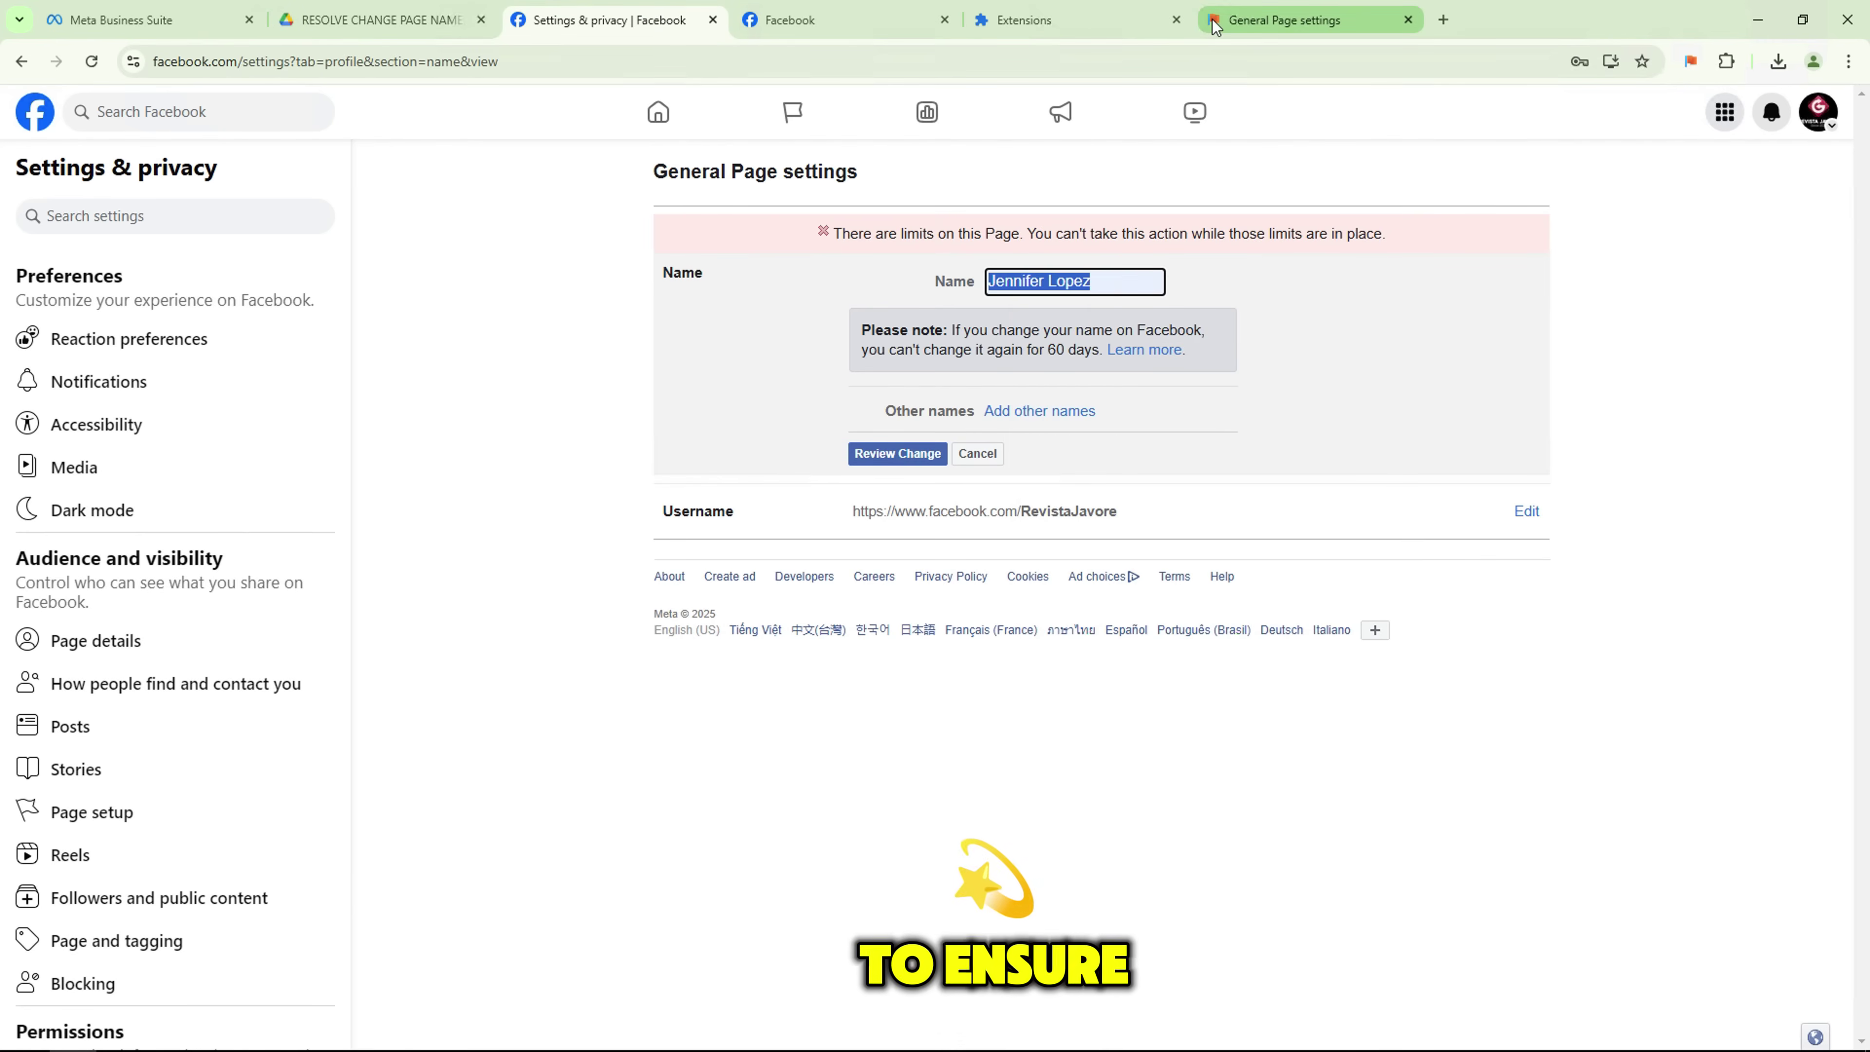
left_click(518, 613)
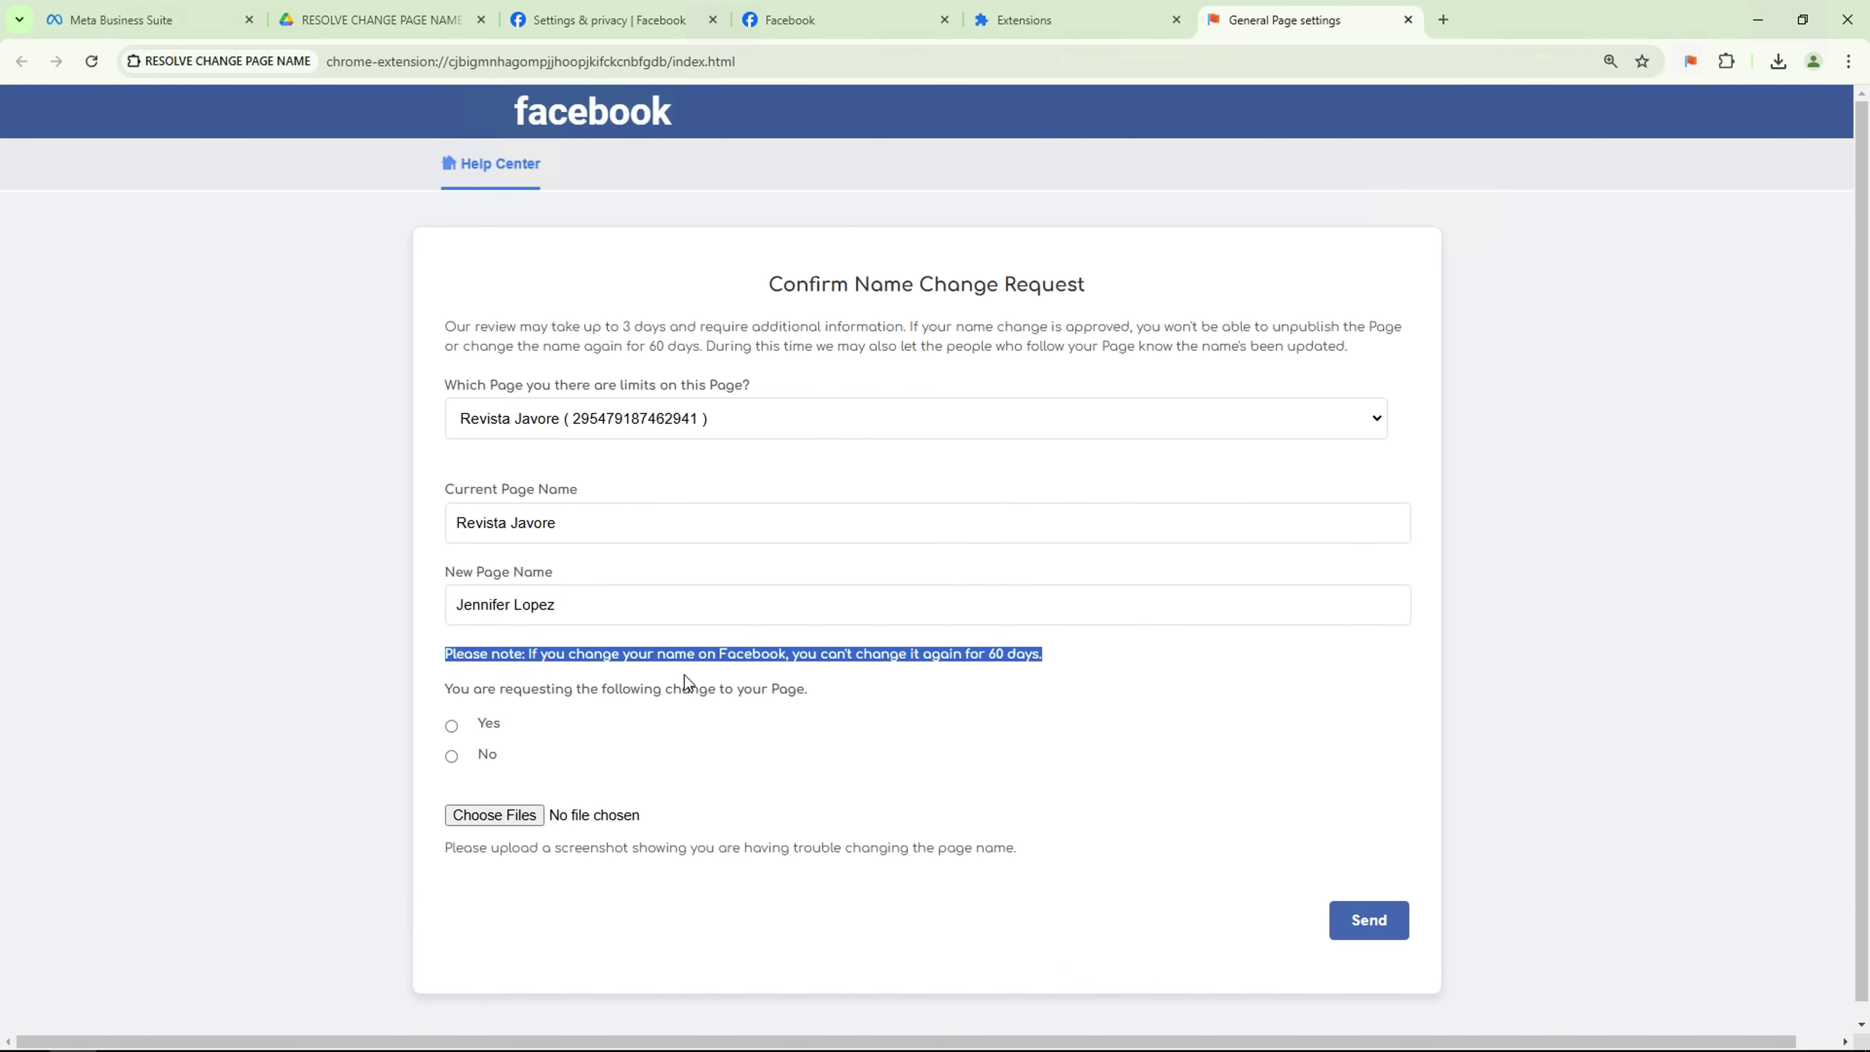
- Answer Yes to the change request question
left_click_drag(445, 690, 805, 689)
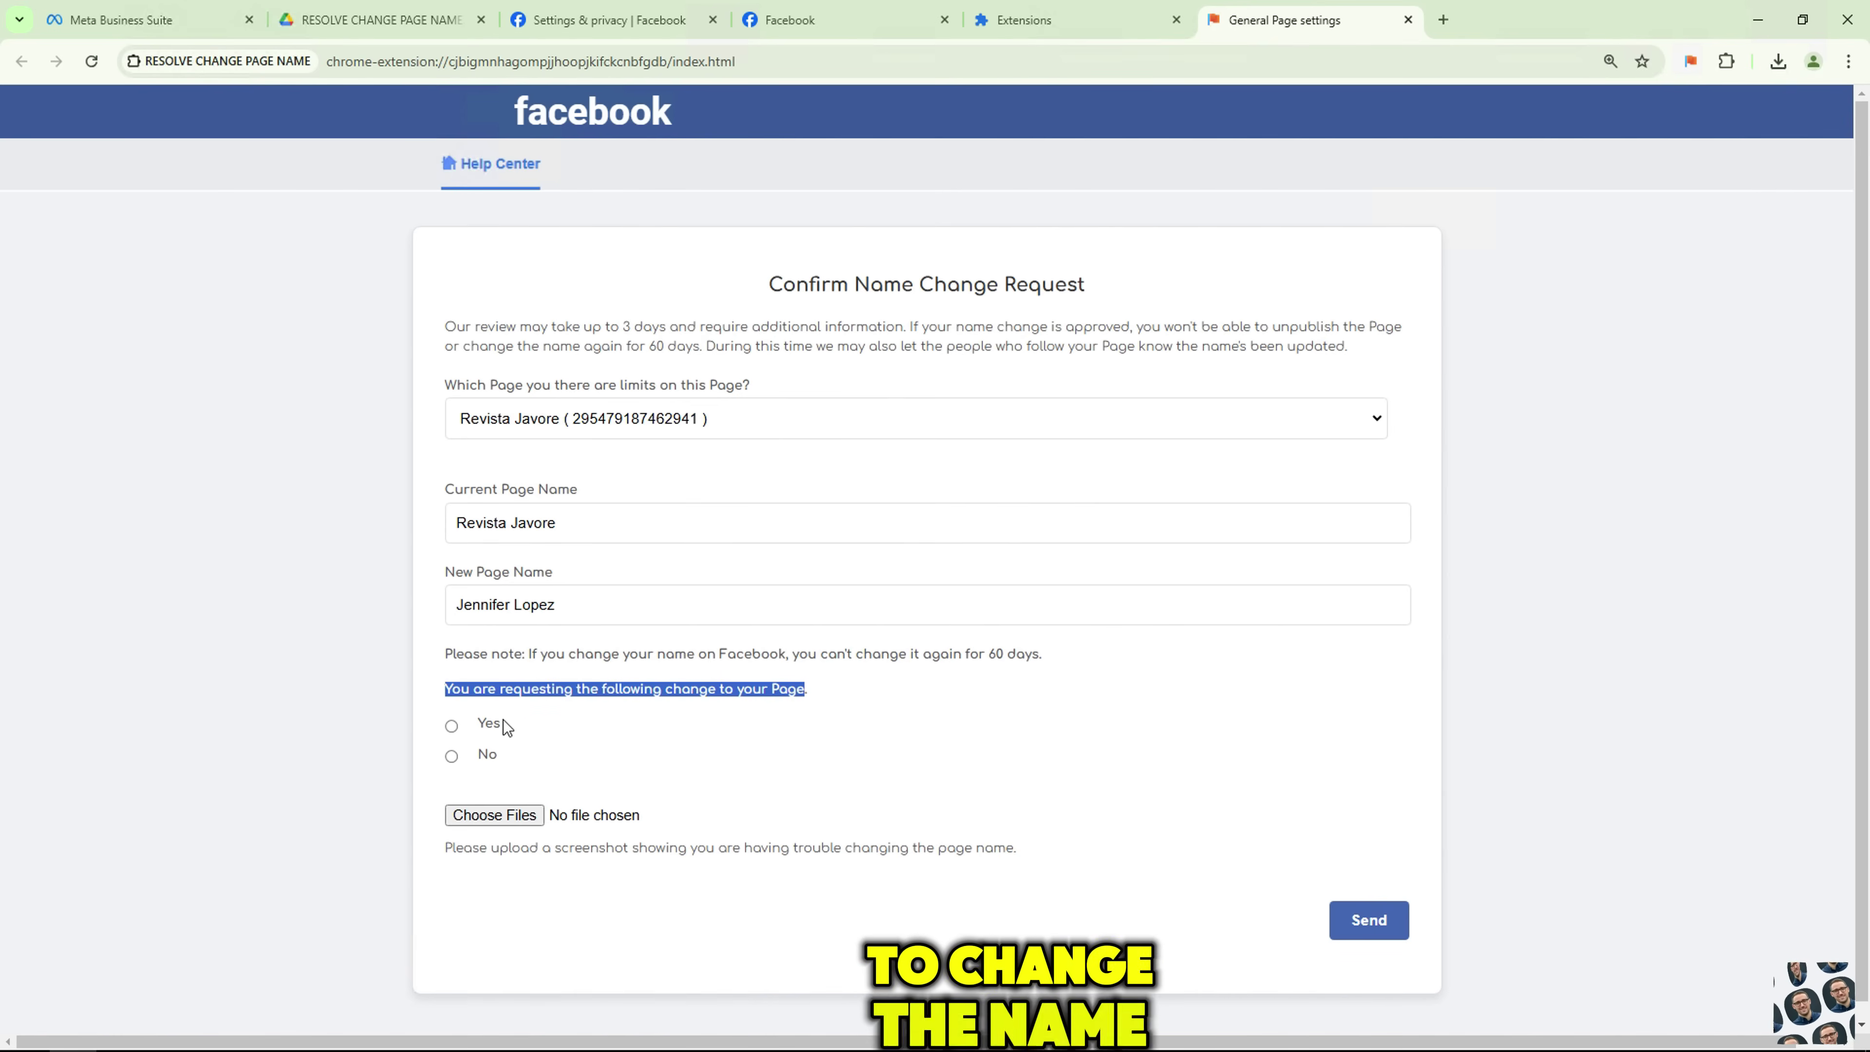
left_click(491, 723)
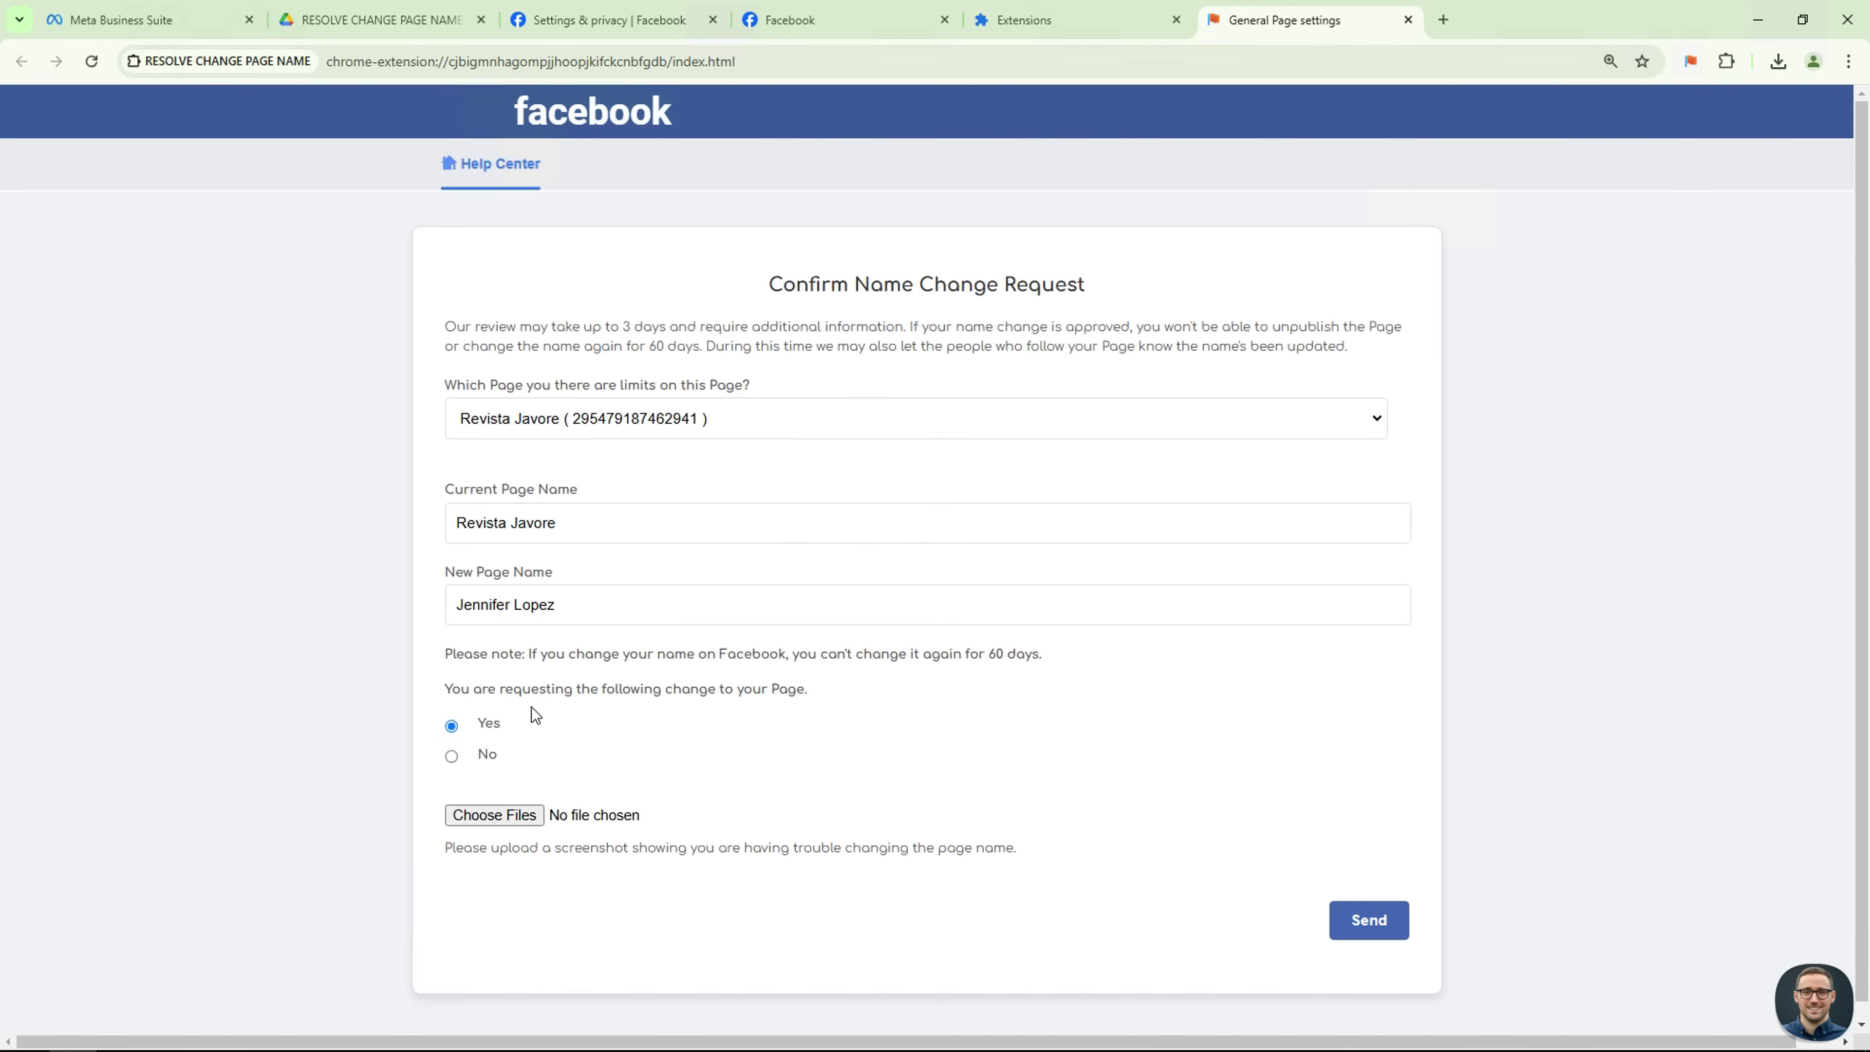
left_click_drag(423, 862, 1052, 845)
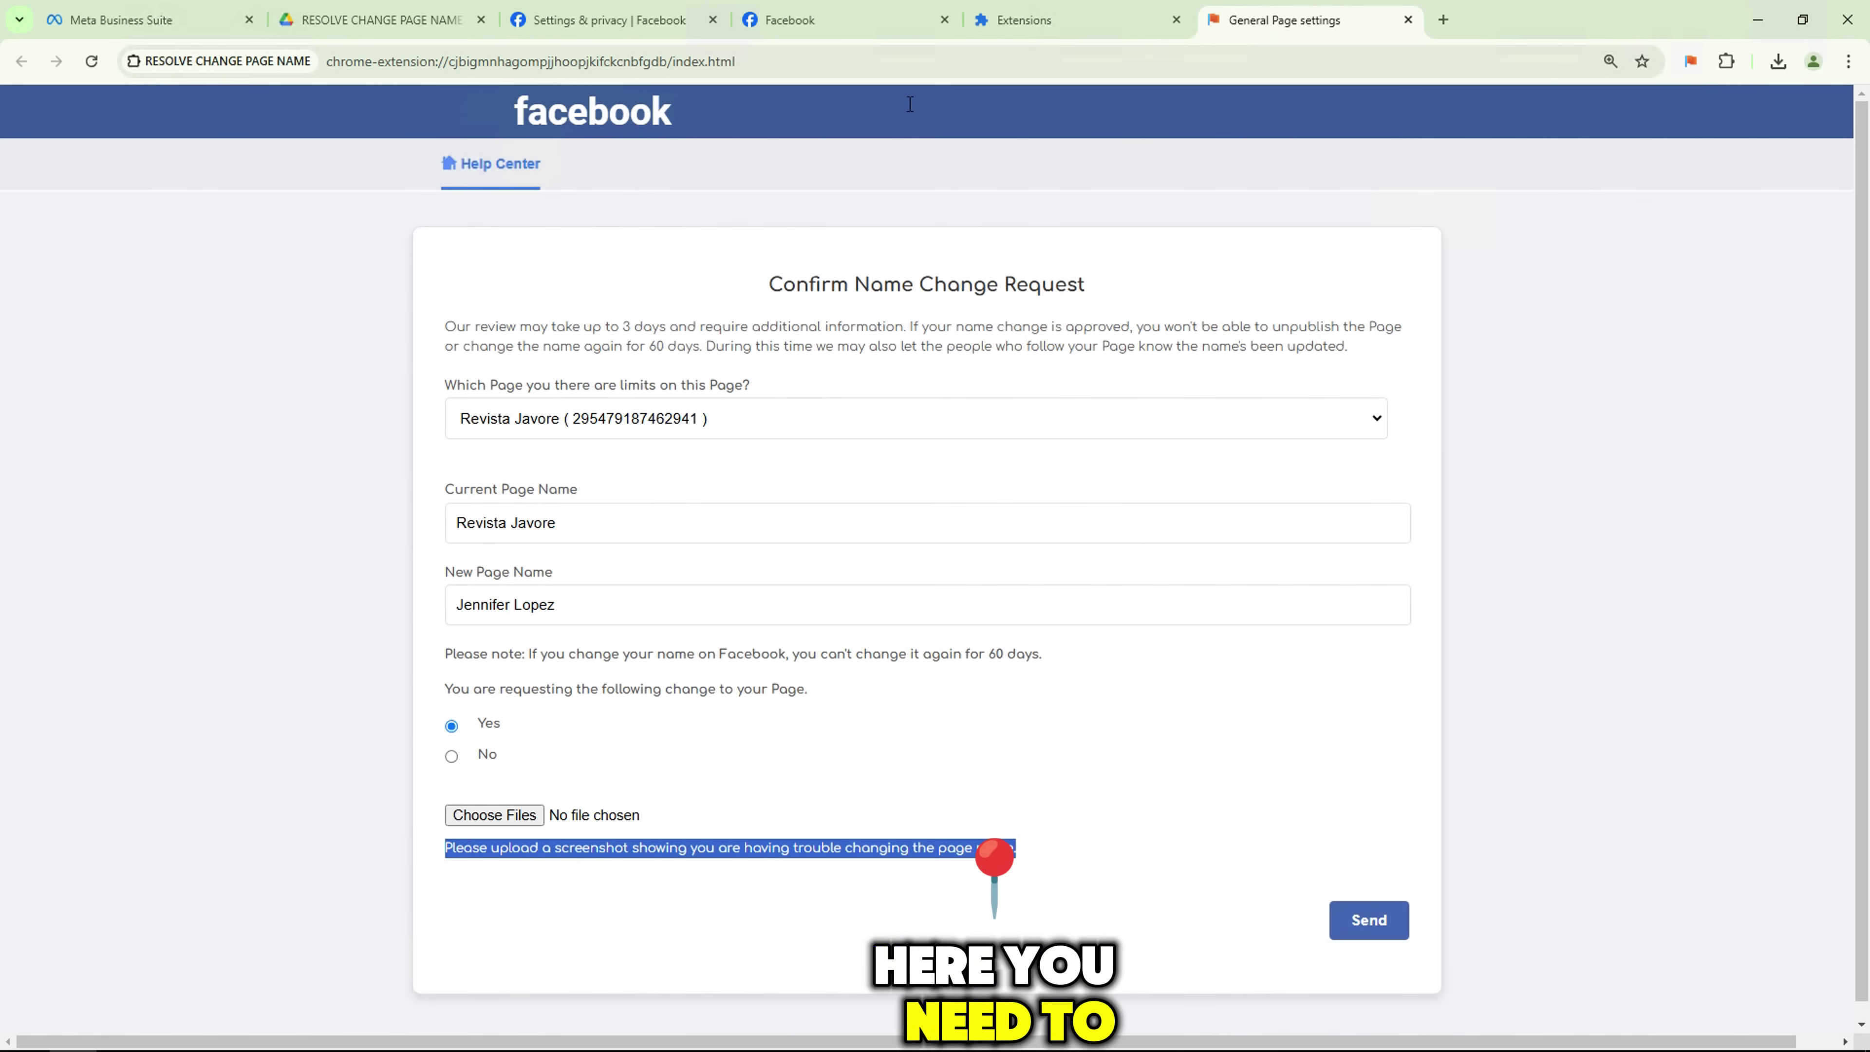
left_click(1051, 845)
left_click(617, 13)
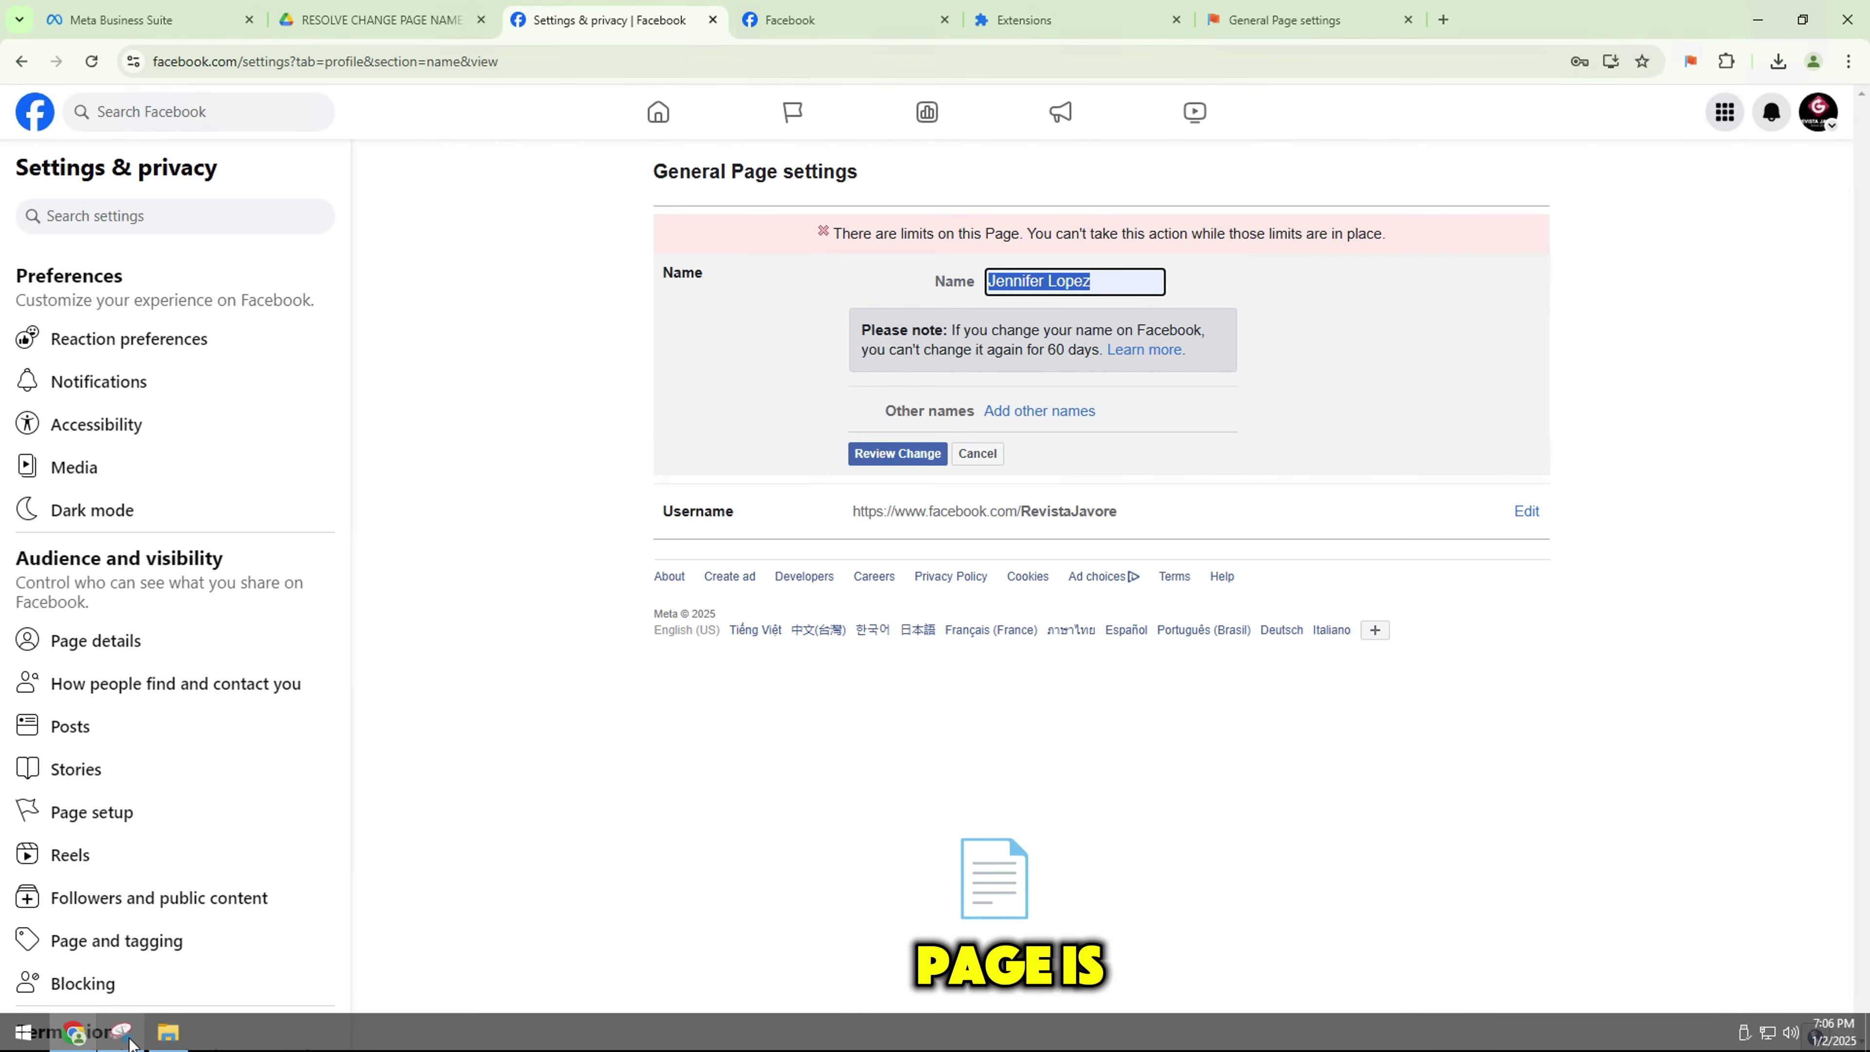
- Snip Facebook's name settings and save it as 'Request Page Name' in Downloads
left_click(120, 1031)
left_click(830, 235)
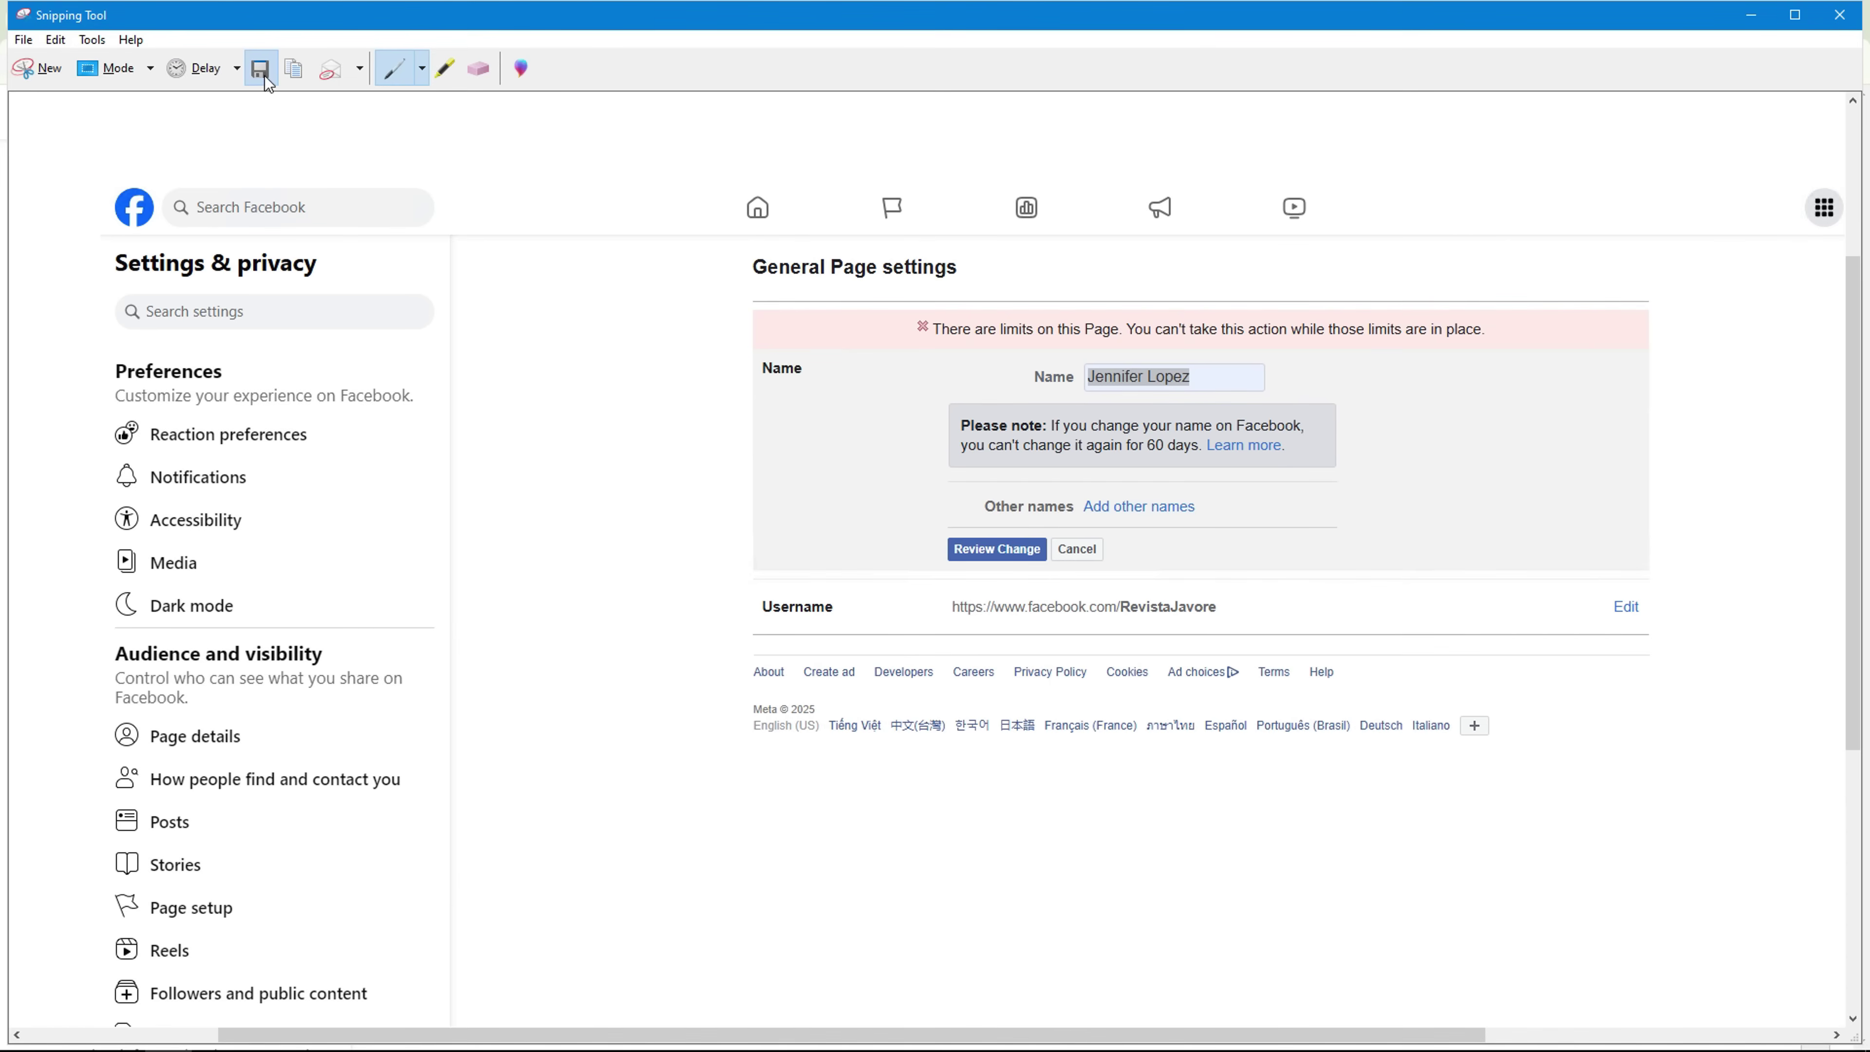
left_click(271, 78)
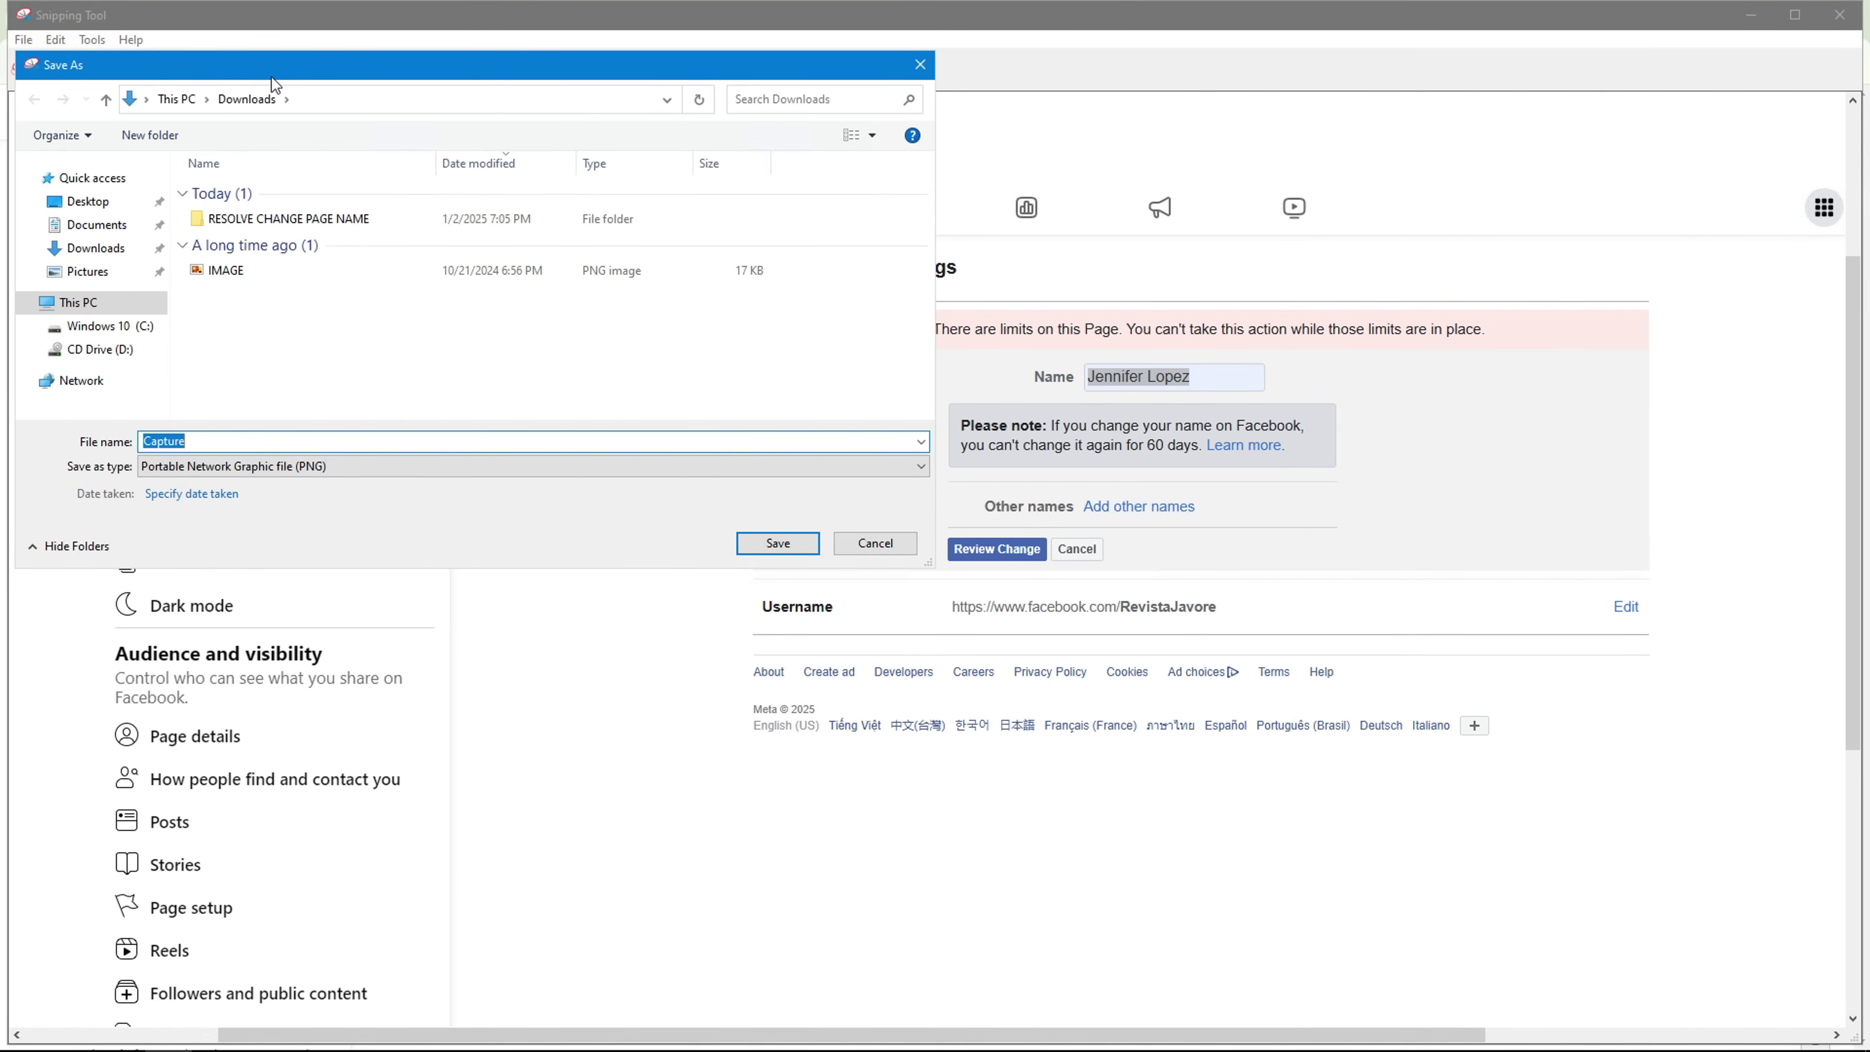
type("Request Page Name")
left_click(774, 552)
left_click(1838, 15)
- Attach the Request Page Name.PNG screenshot to the request form
left_click(1281, 20)
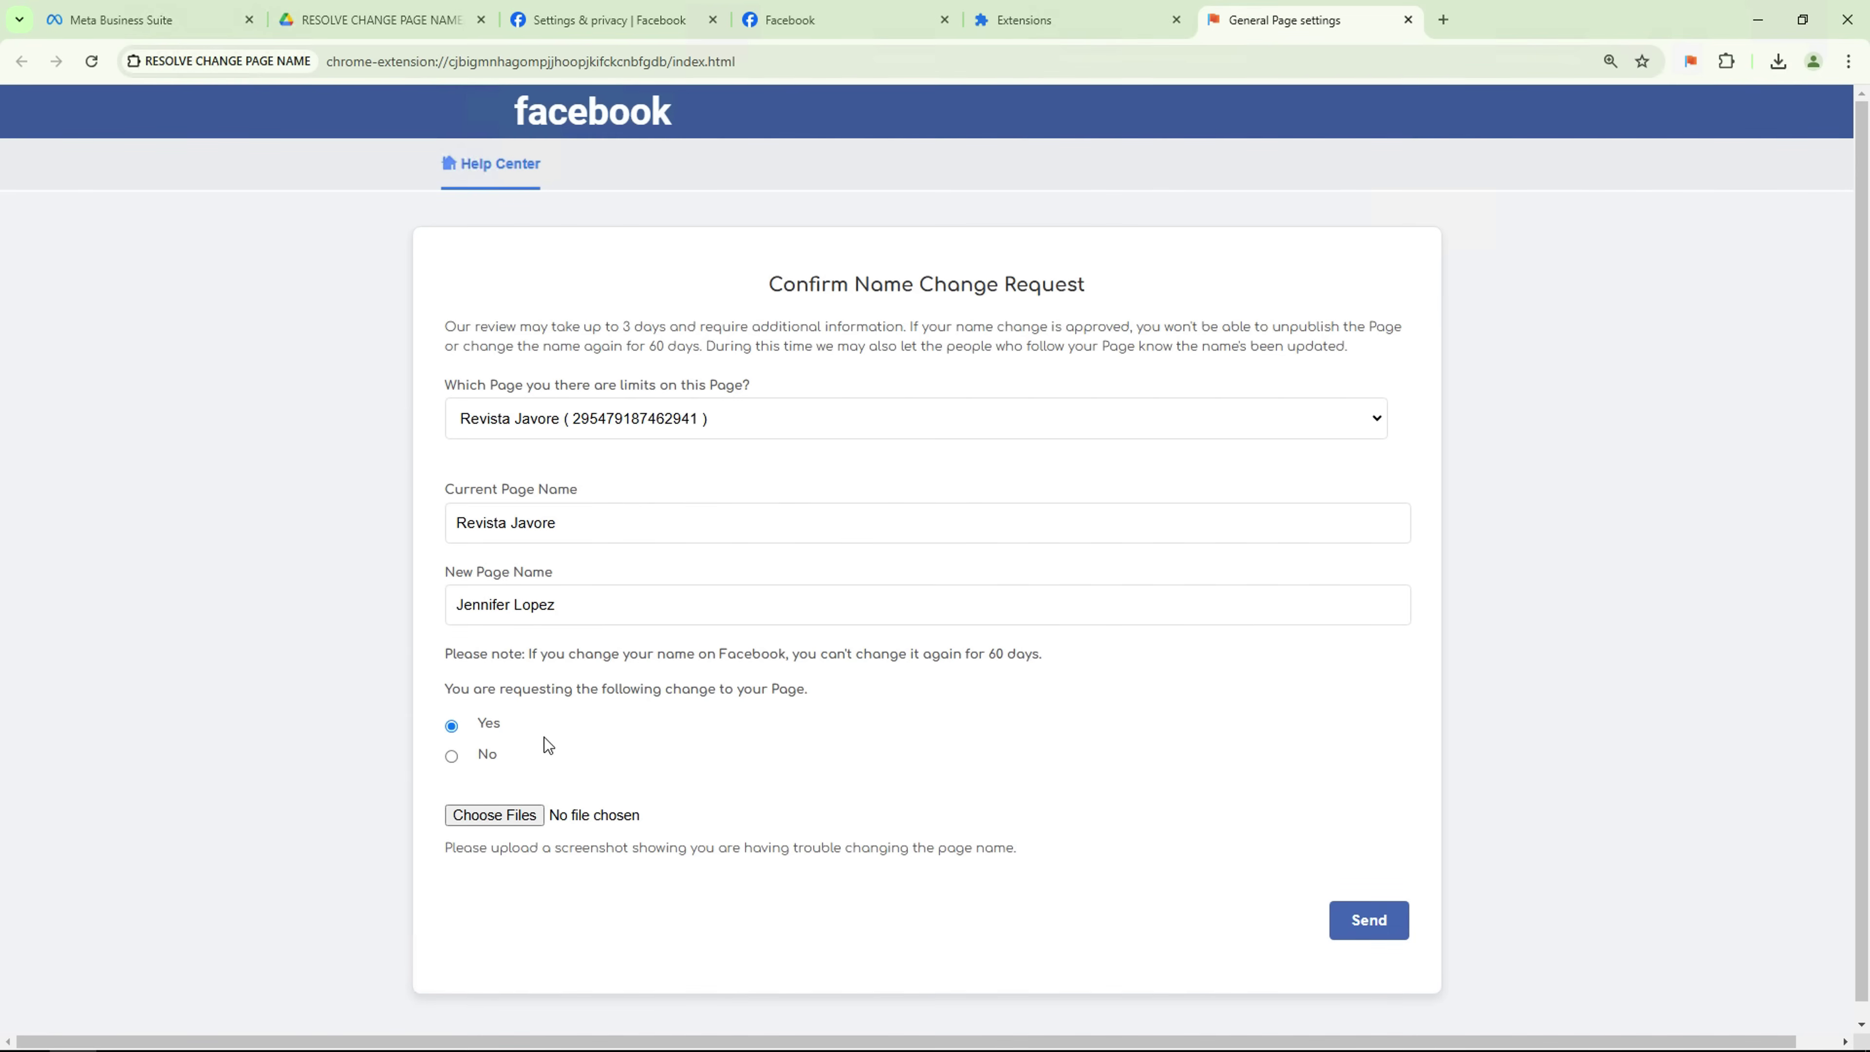
left_click(512, 816)
left_click(221, 168)
left_click(765, 495)
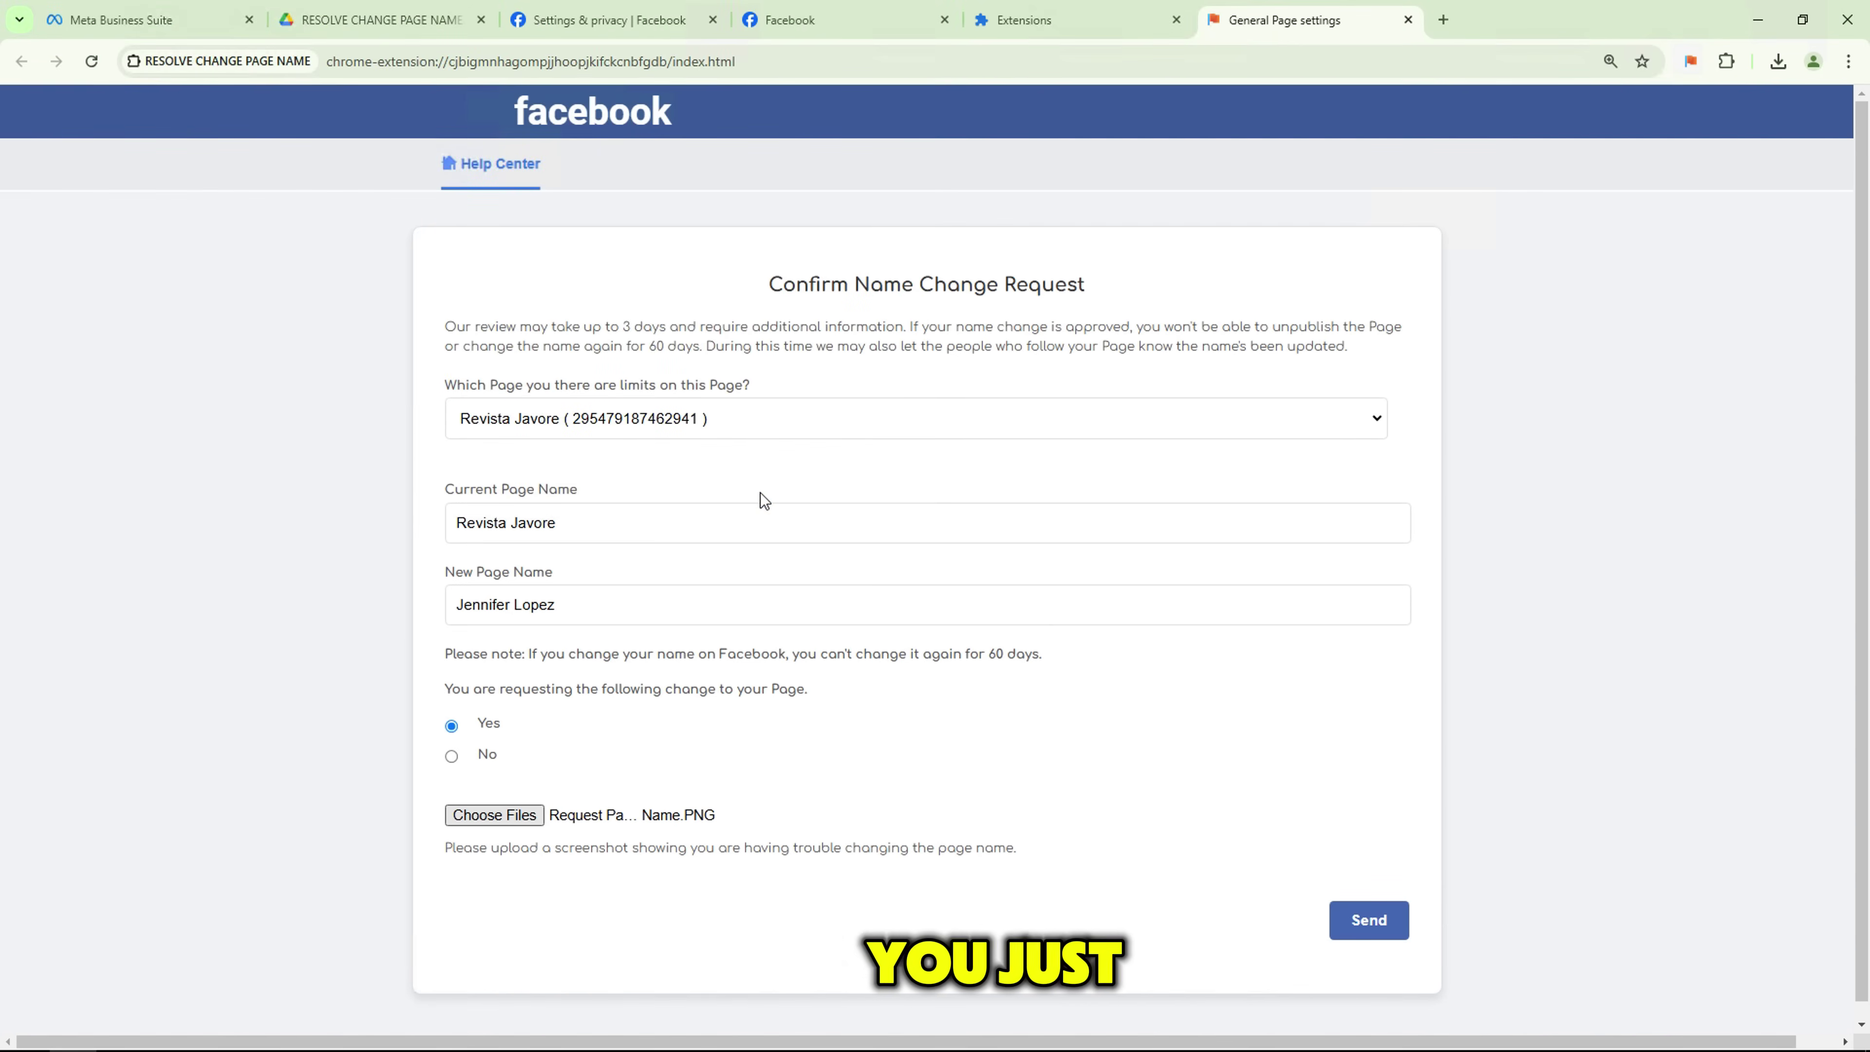
- Send the name change request and wait for the success confirmation
left_click(1363, 925)
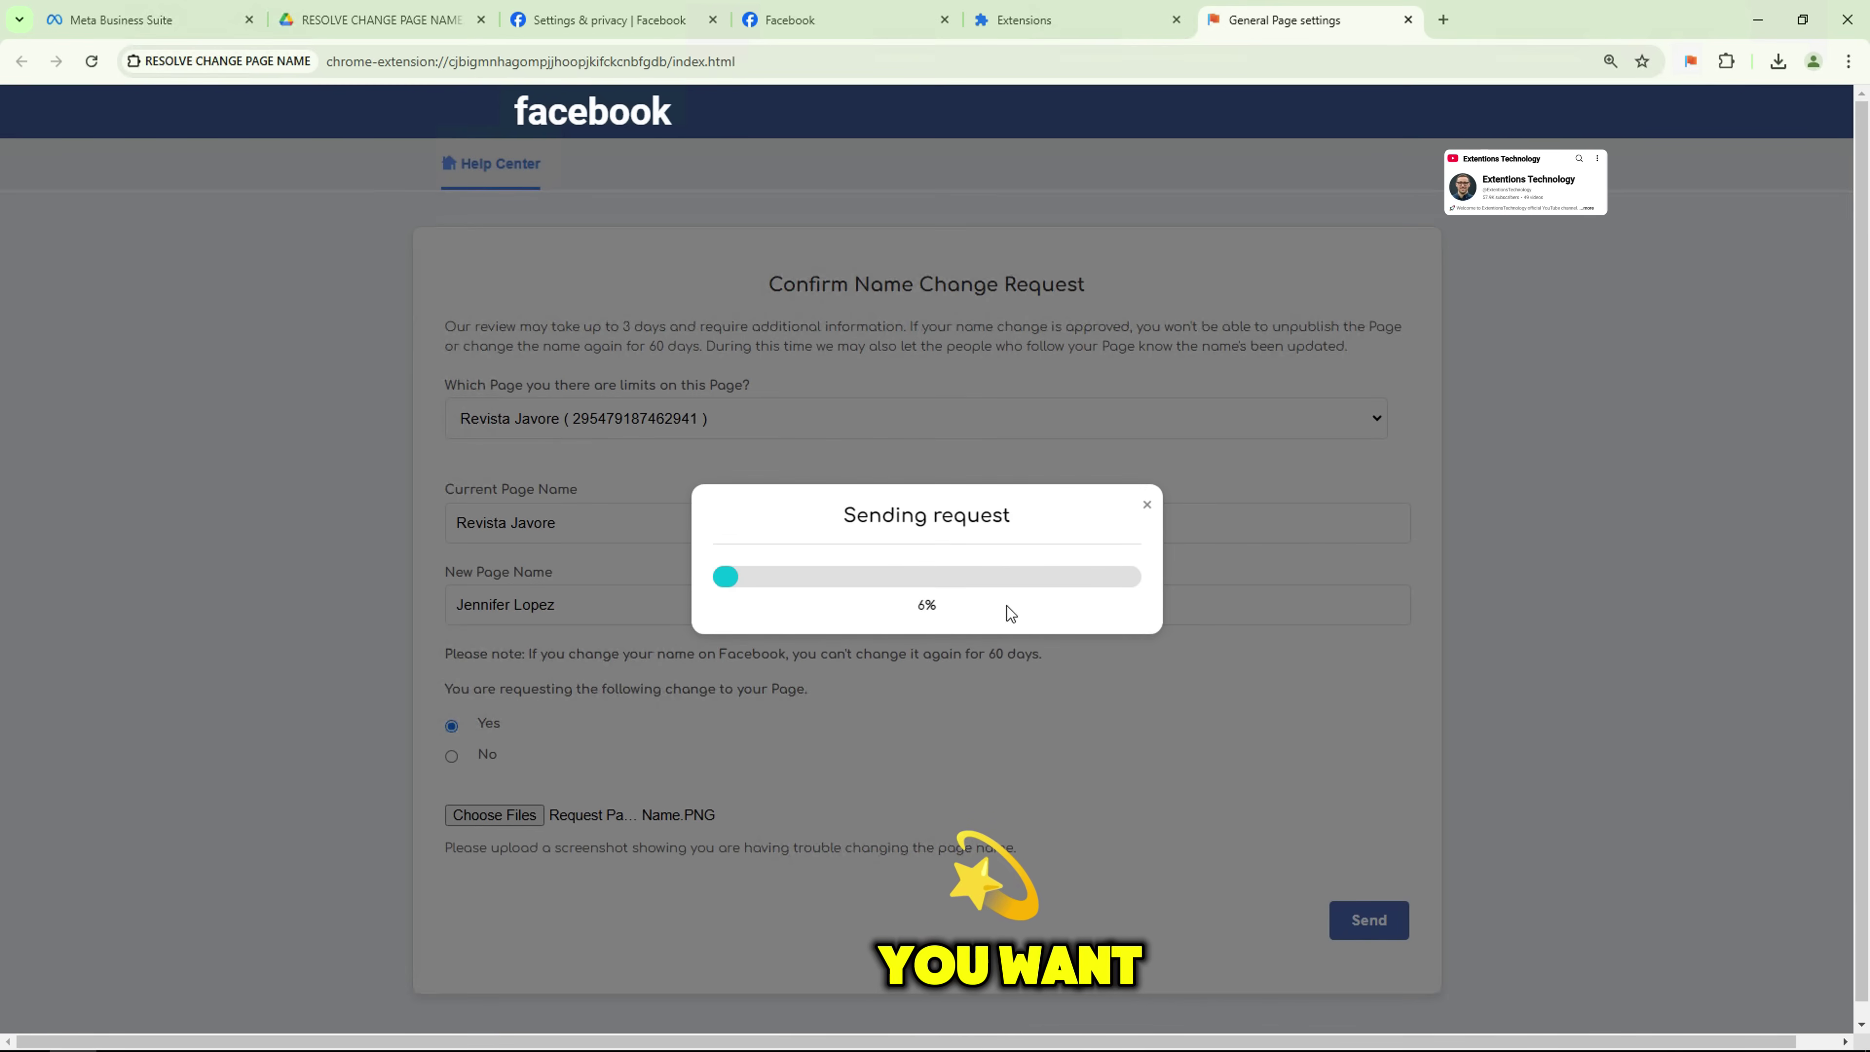
triple_click(931, 515)
left_click(930, 514)
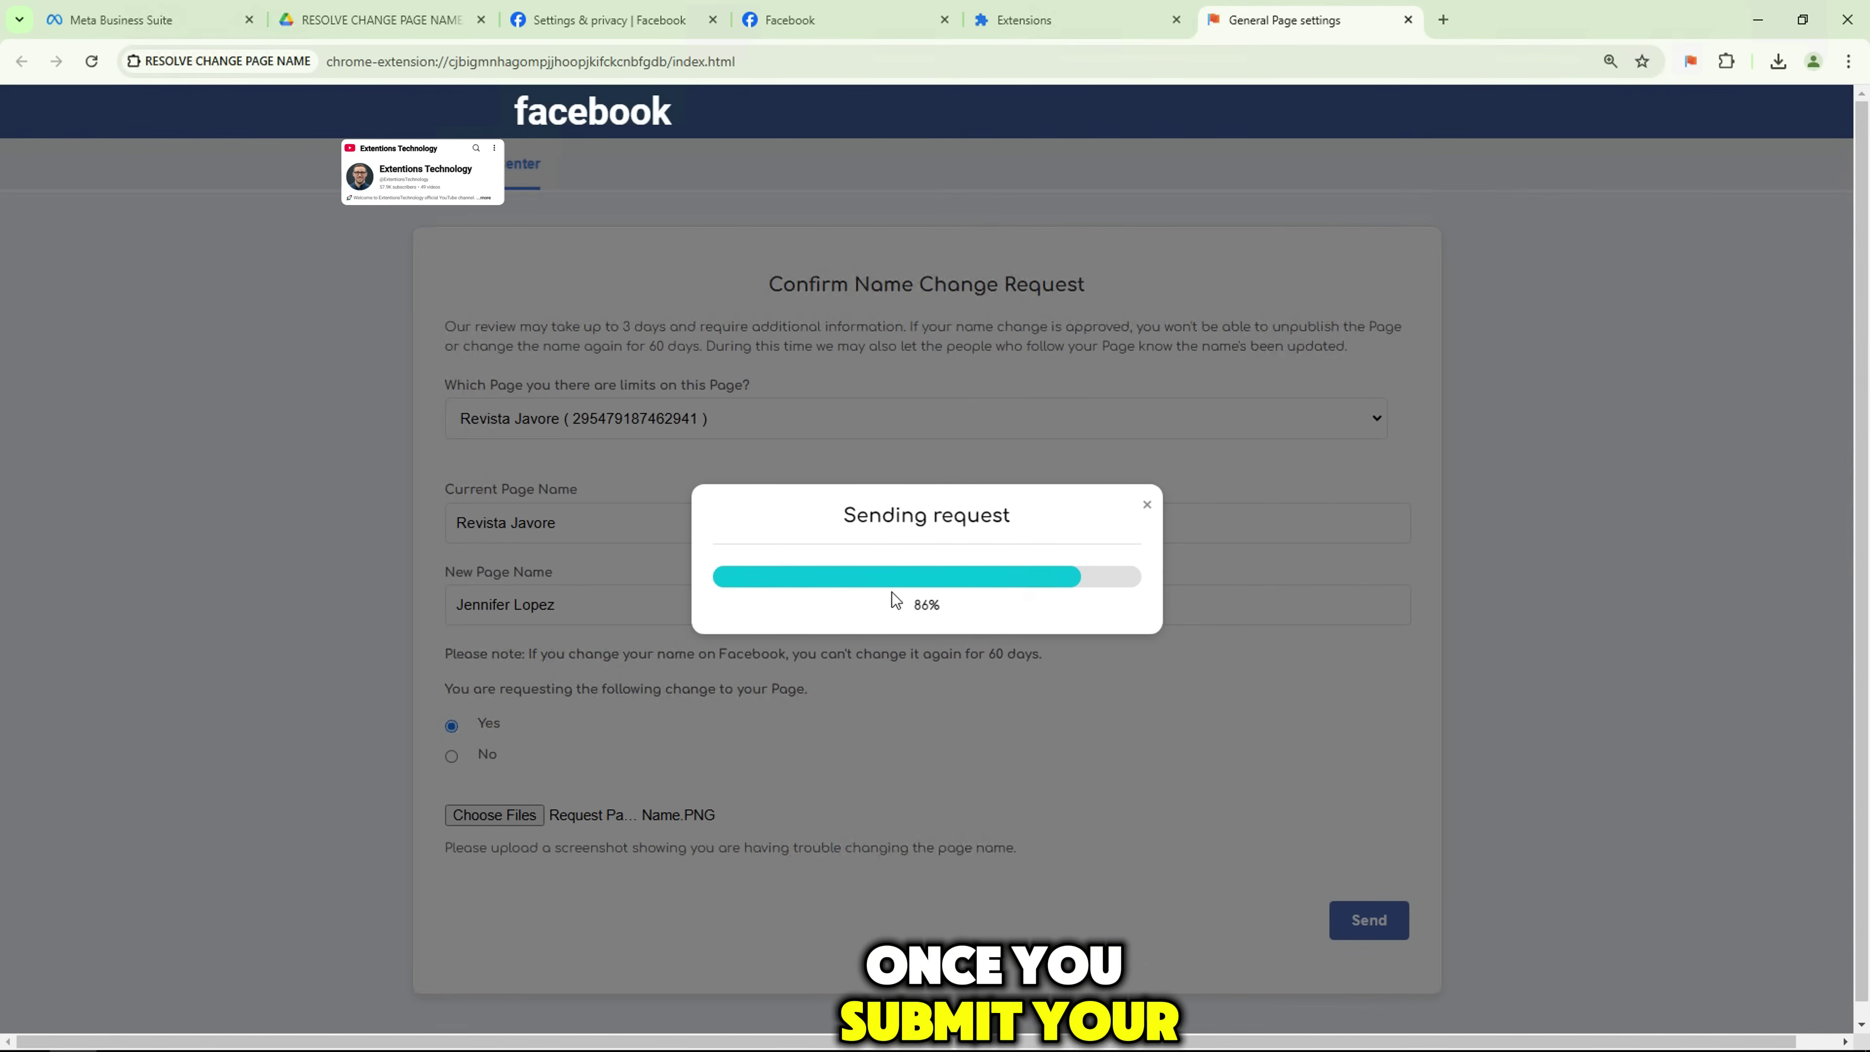
left_click_drag(741, 587, 1104, 623)
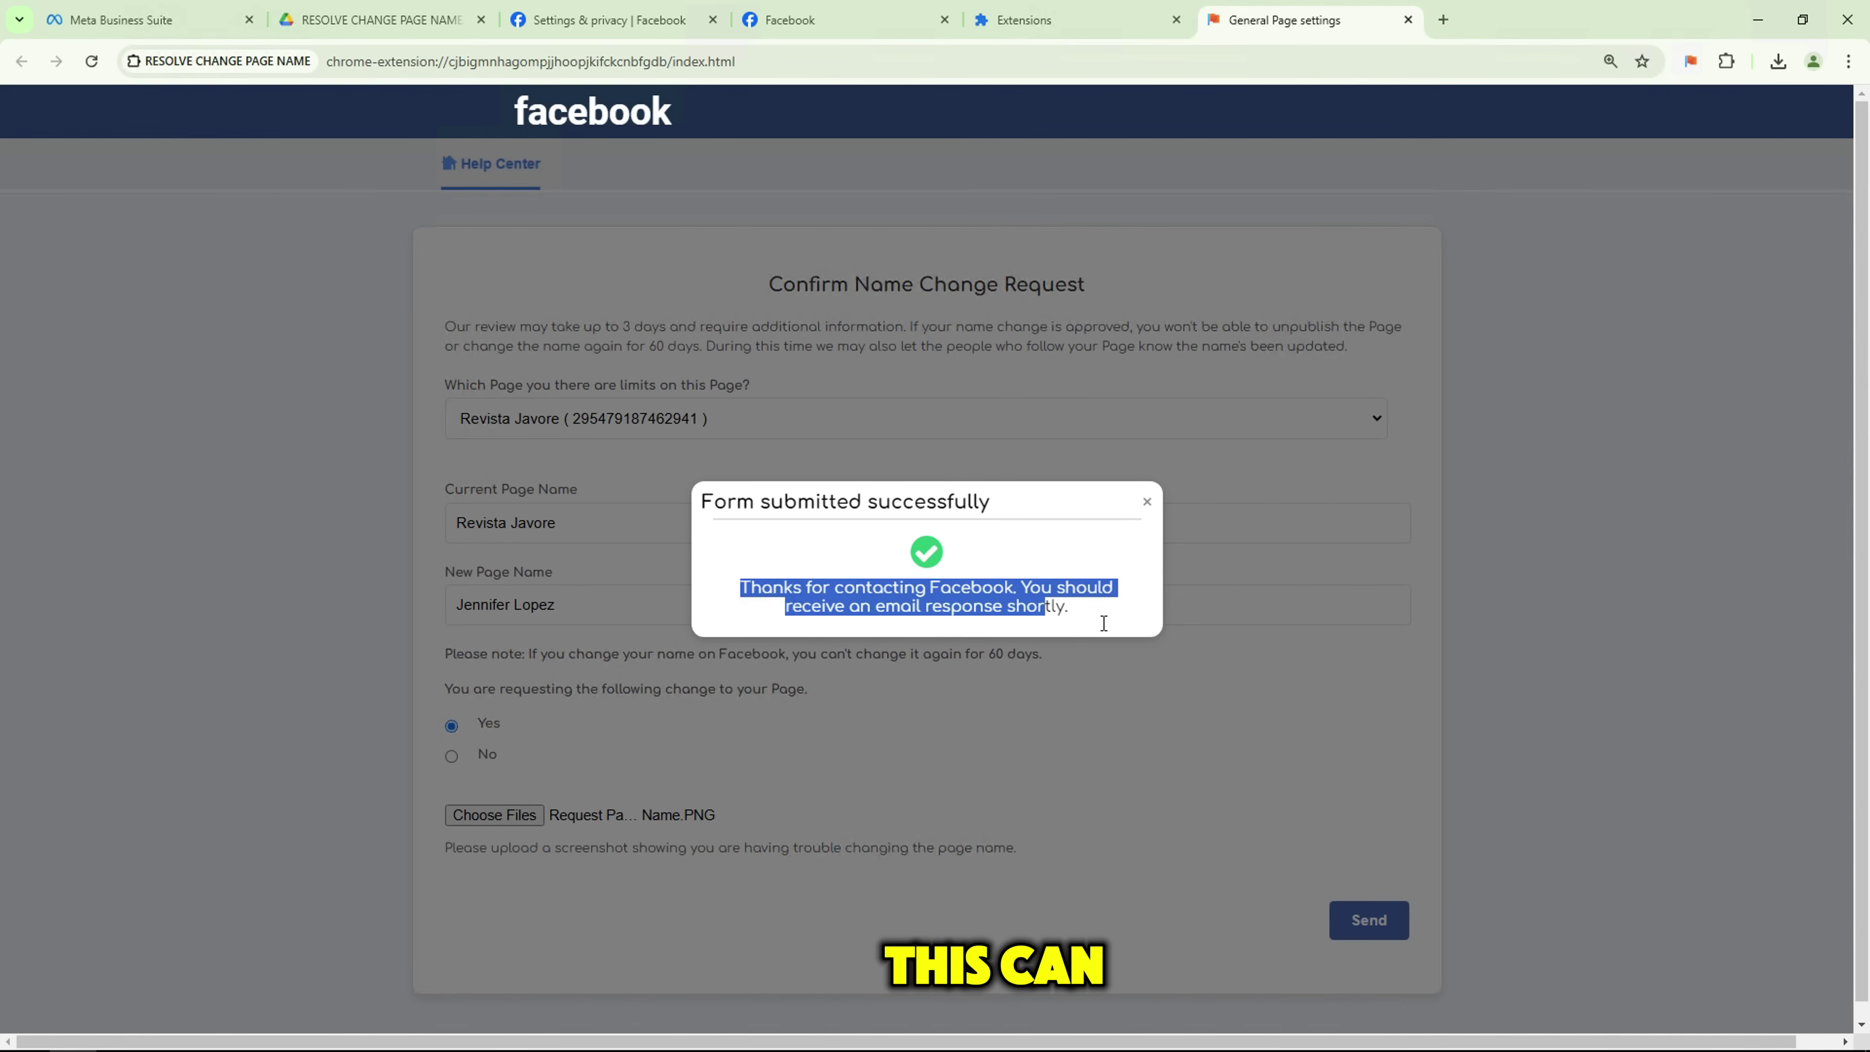
- Reload the Revista Javore Facebook page to check its name
left_click(831, 7)
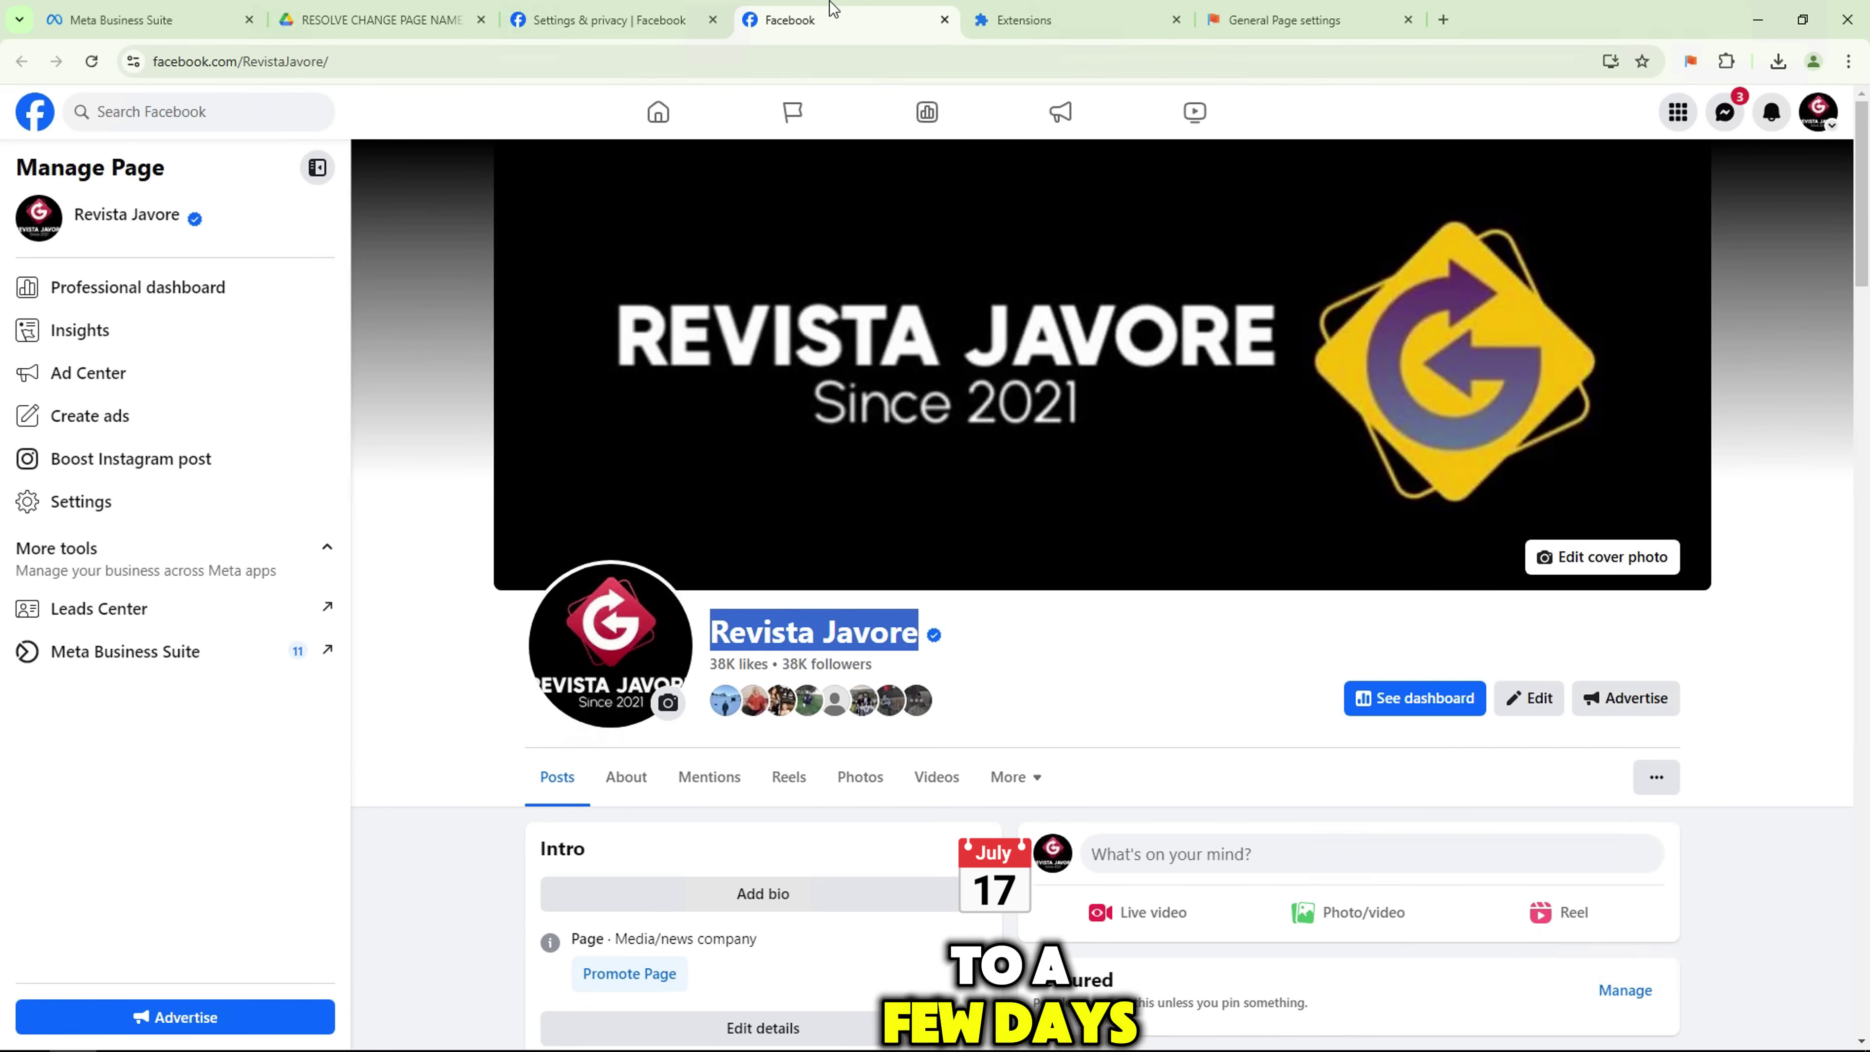
scroll(433, 464, "down", 3)
scroll(429, 459, "down", 5)
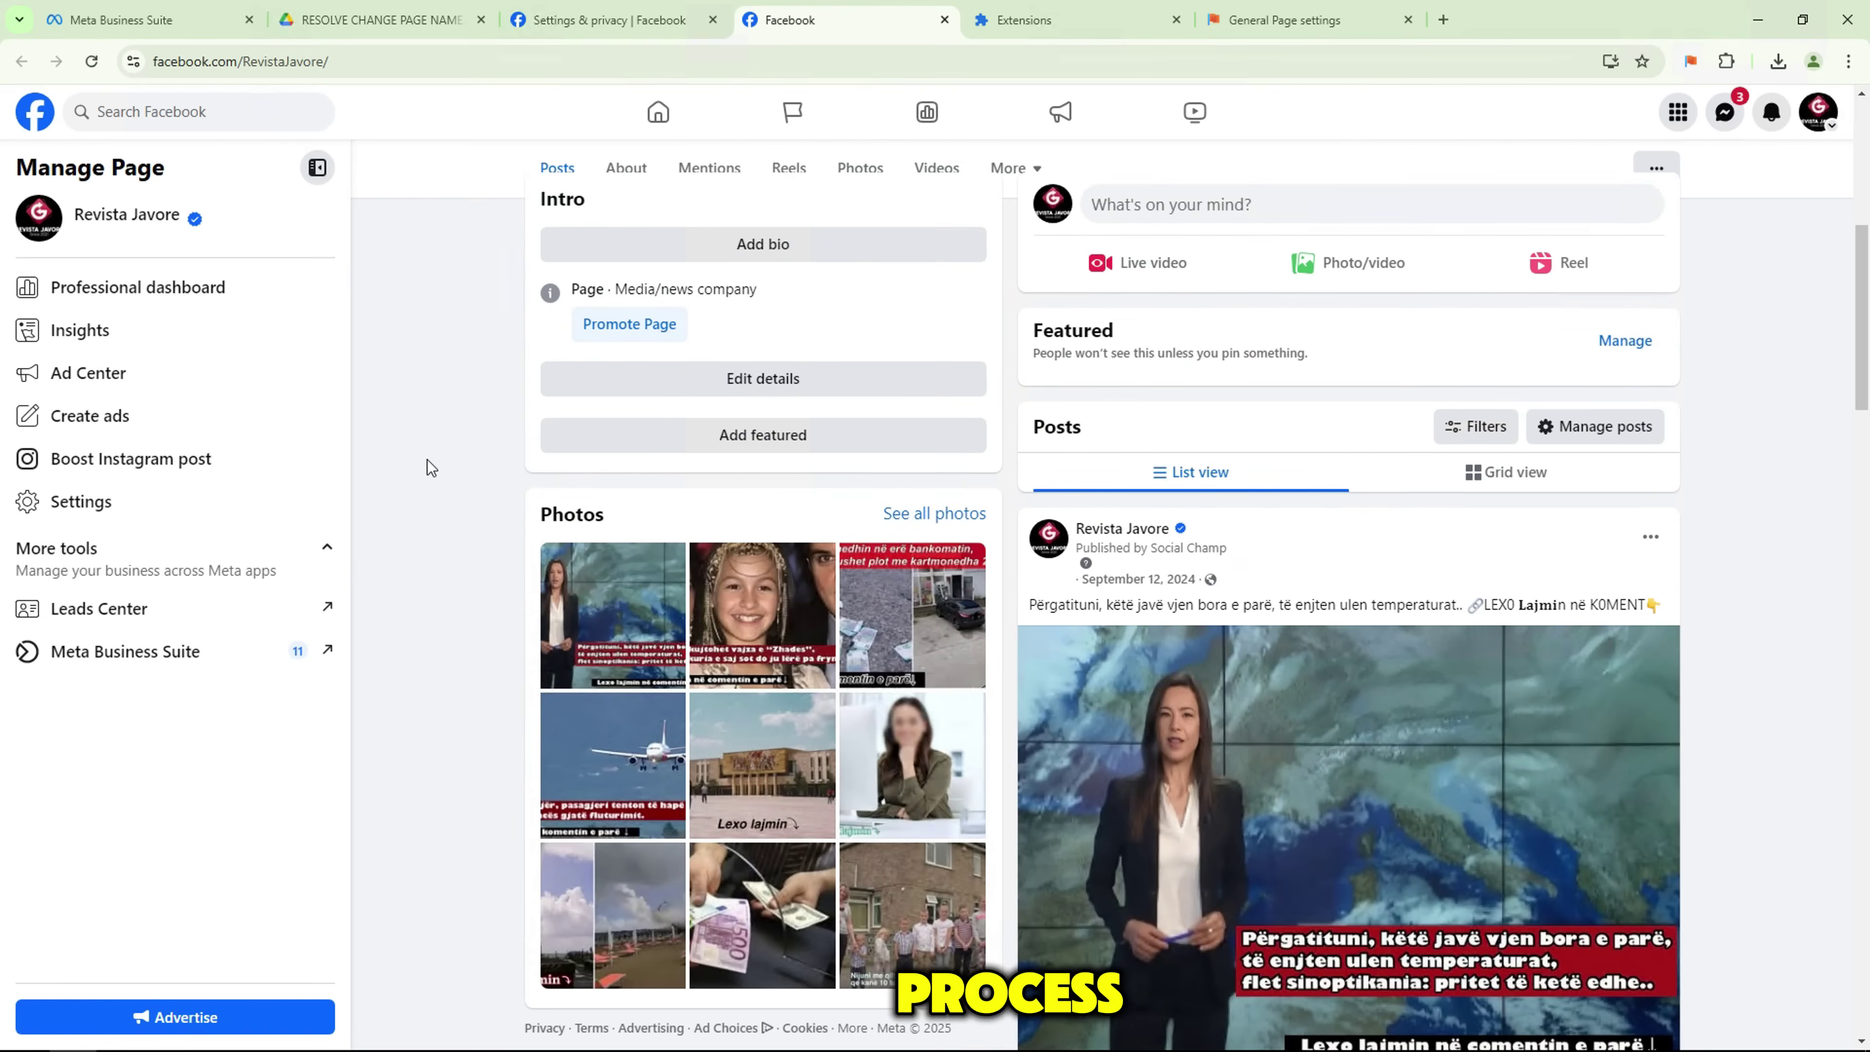
scroll(423, 451, "up", 8)
right_click(397, 349)
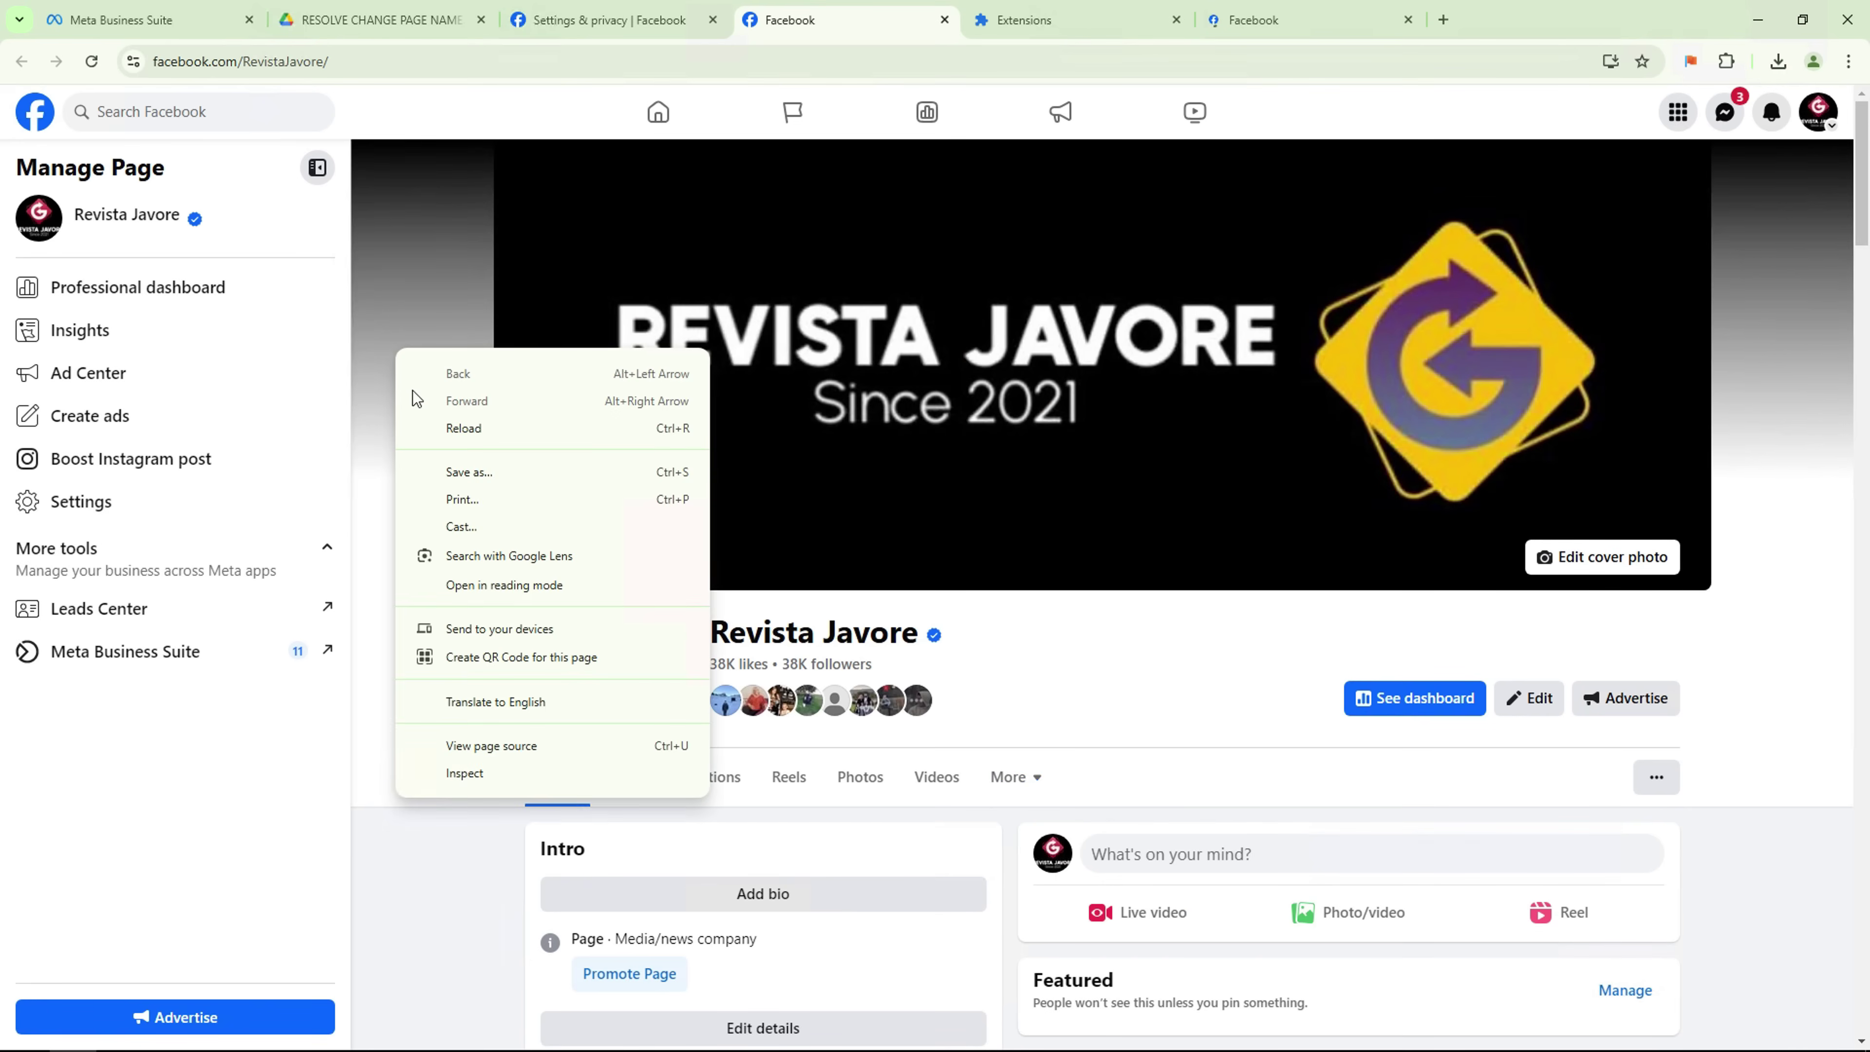
left_click(437, 428)
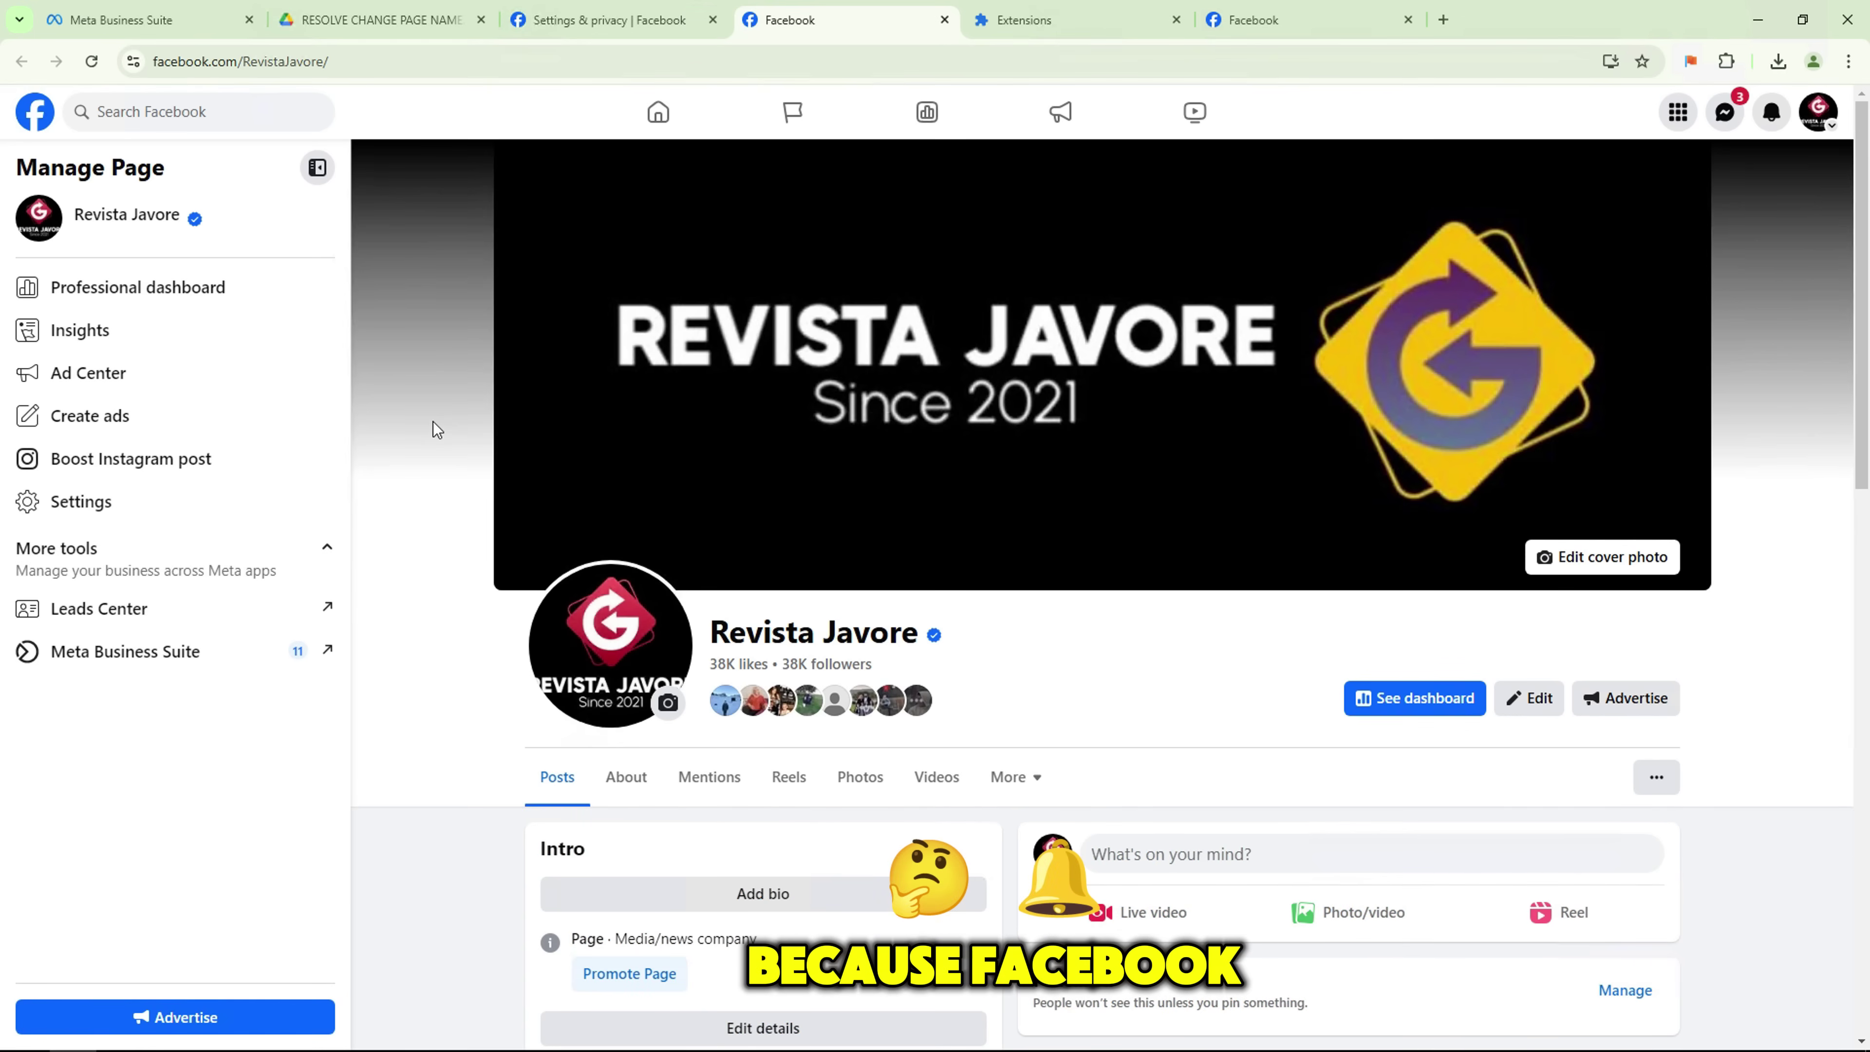
- Reload the page a second time so the name refreshes
scroll(429, 423, "down", 5)
scroll(429, 424, "up", 5)
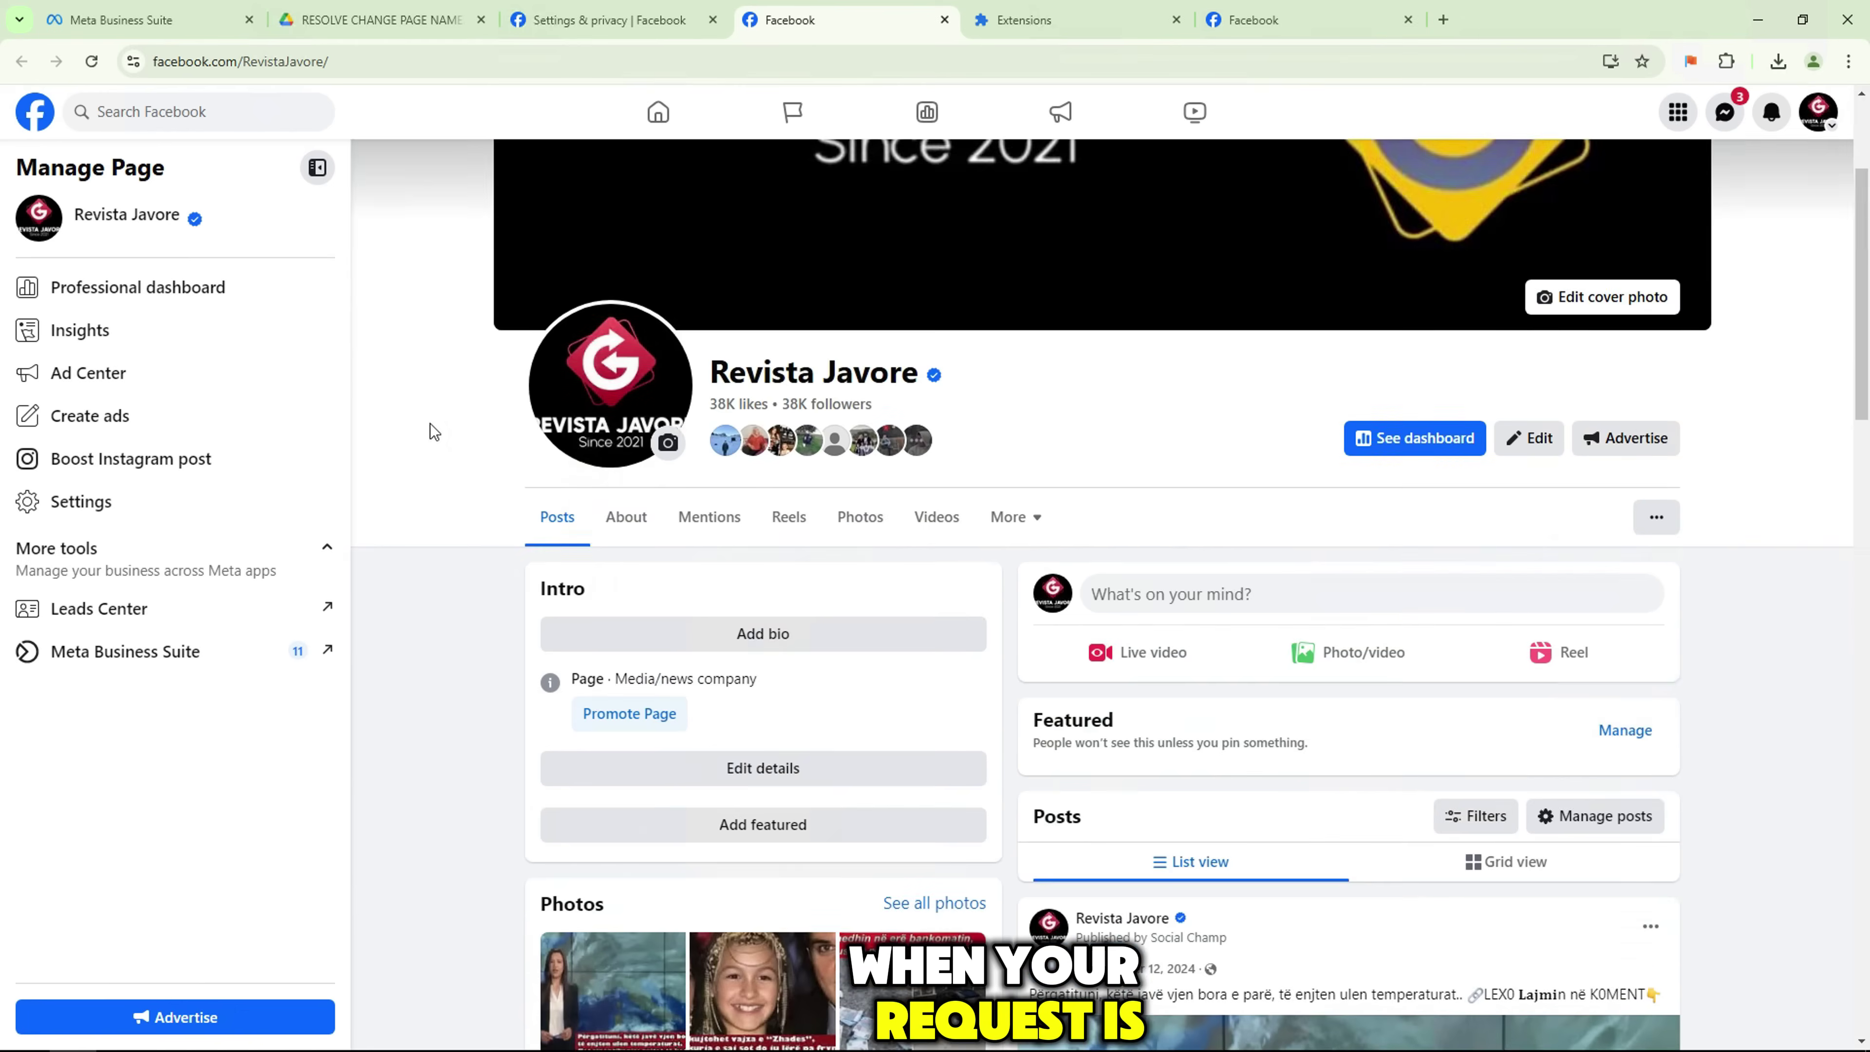
scroll(426, 419, "down", 5)
scroll(415, 387, "up", 5)
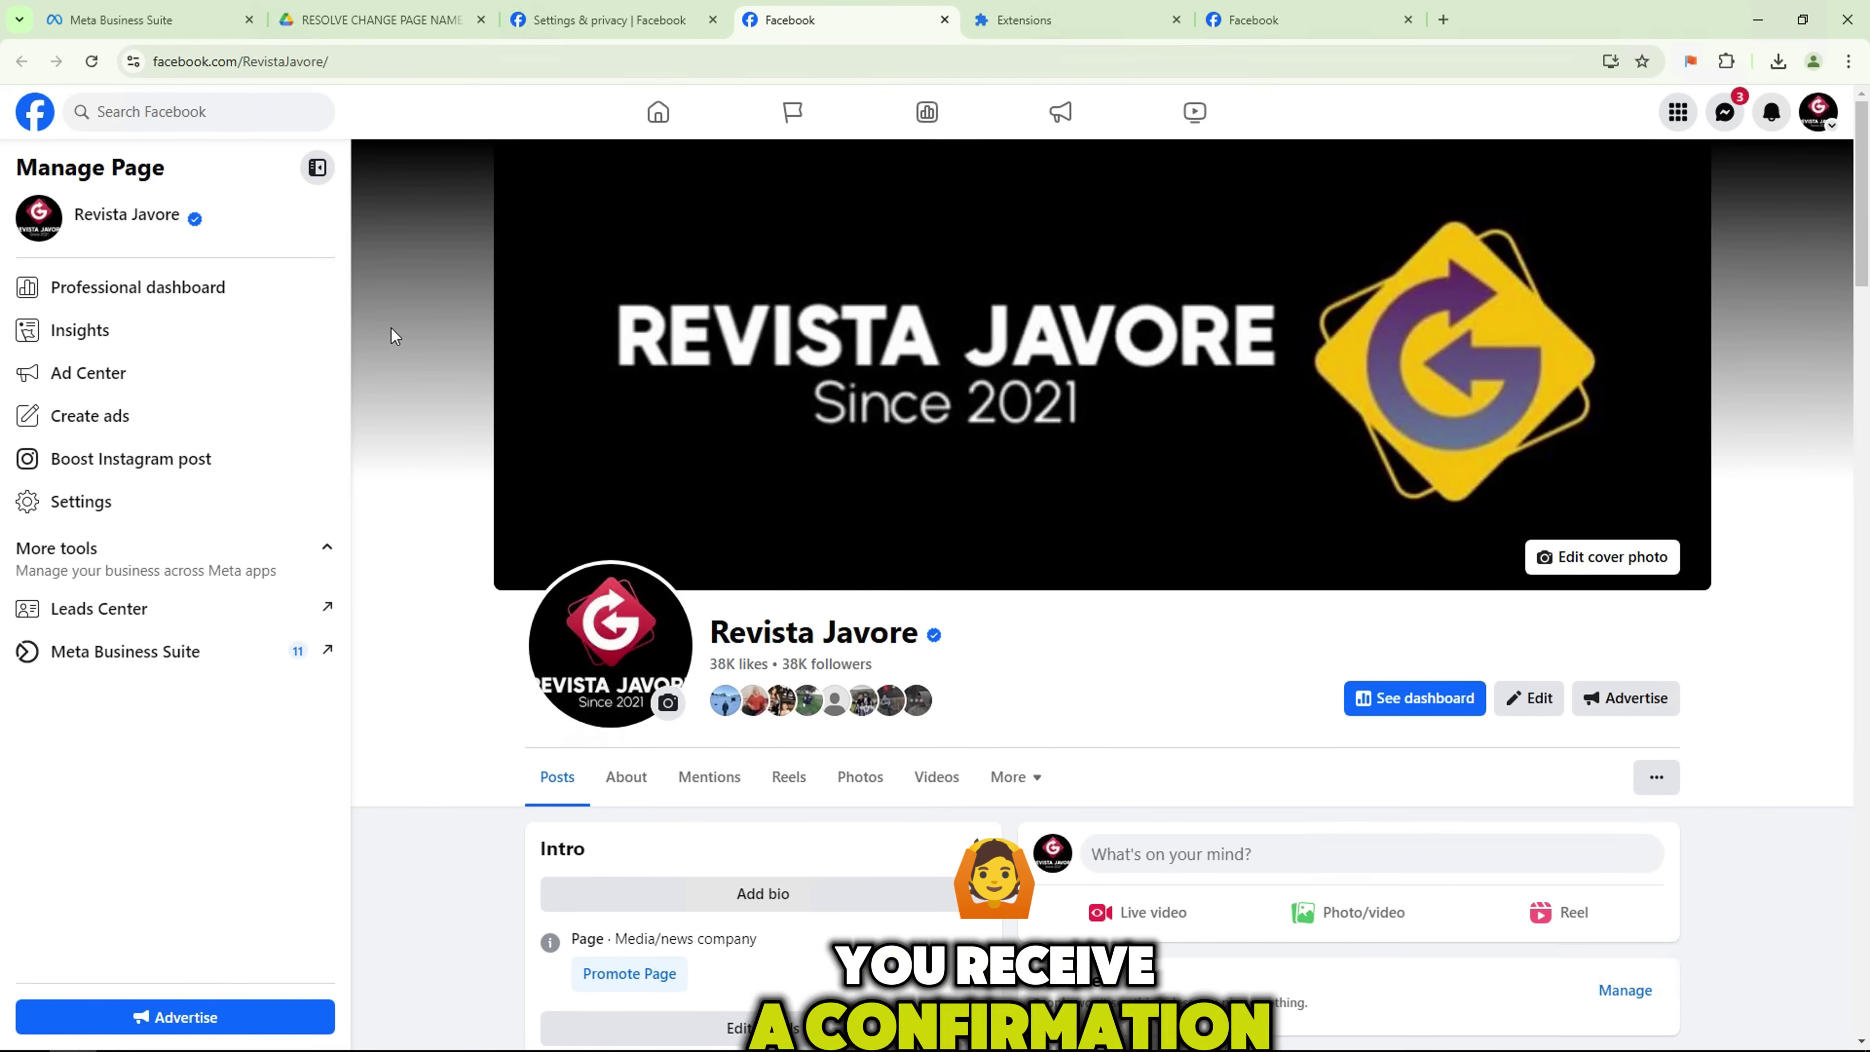
right_click(391, 327)
left_click(447, 408)
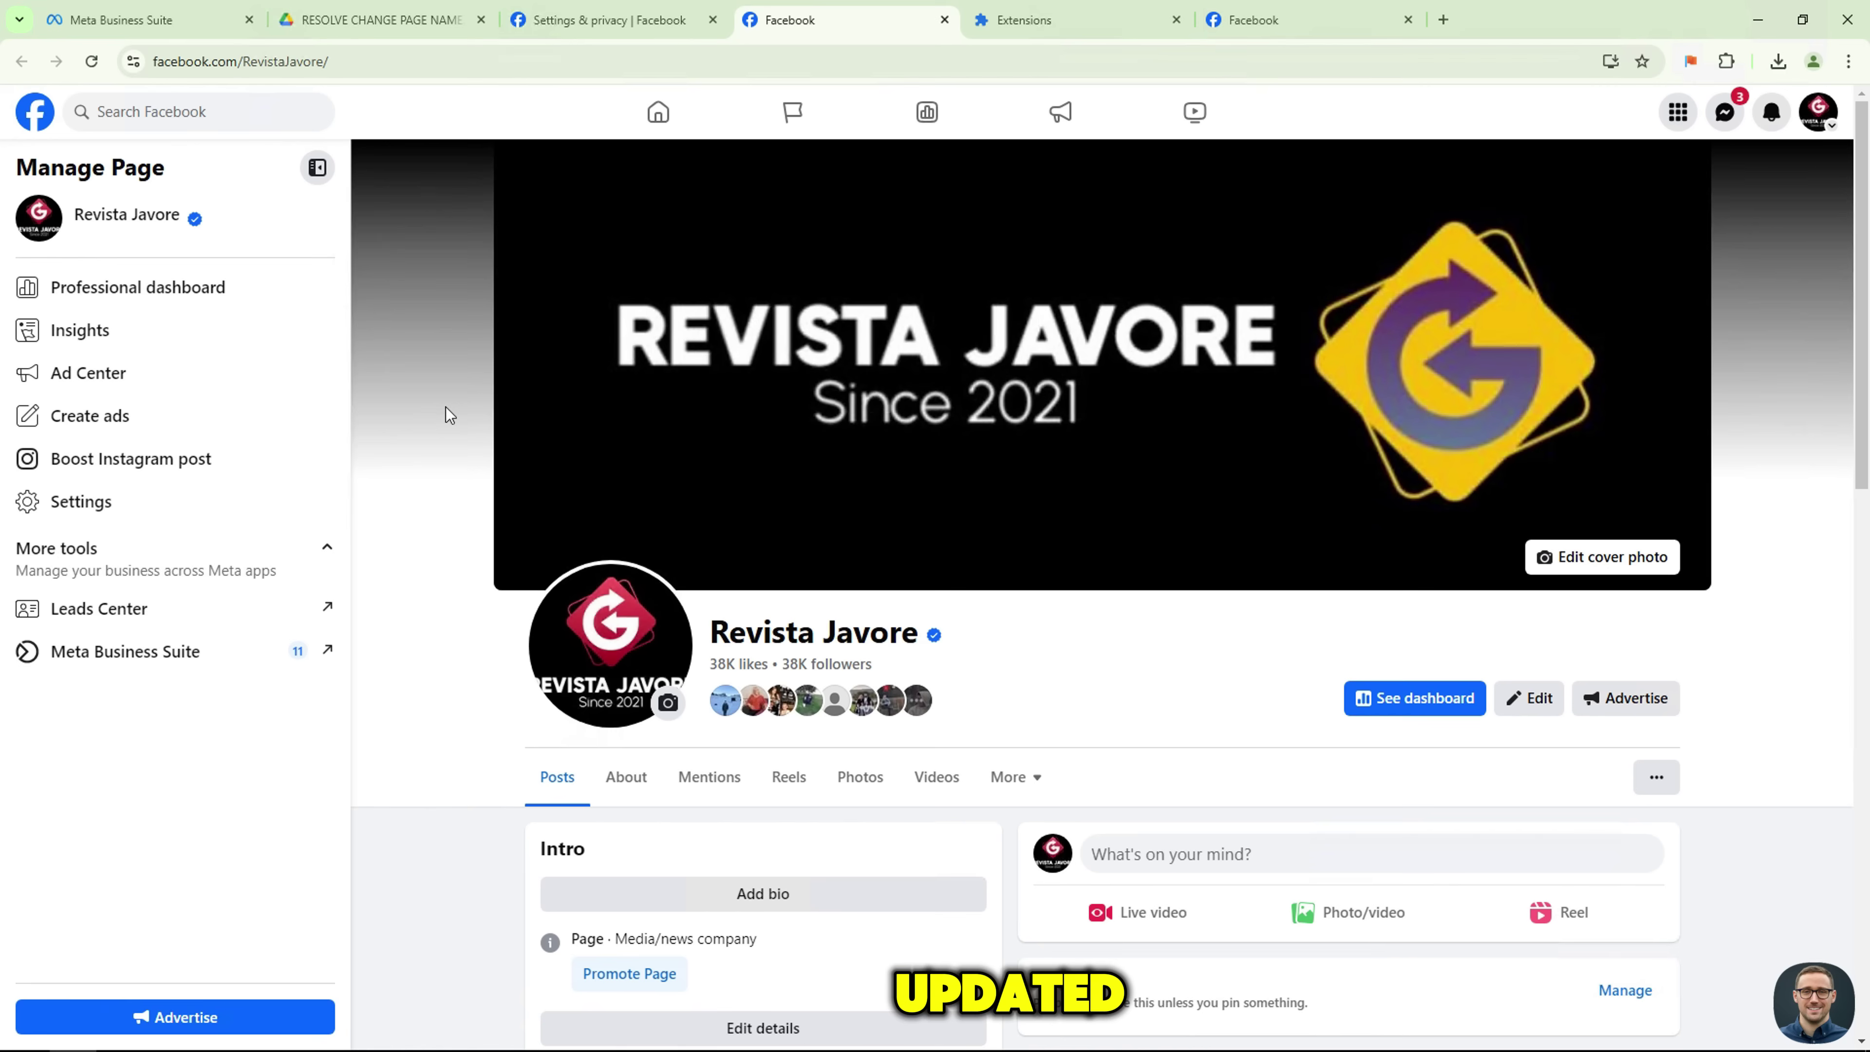
scroll(445, 407, "down", 5)
scroll(444, 418, "up", 5)
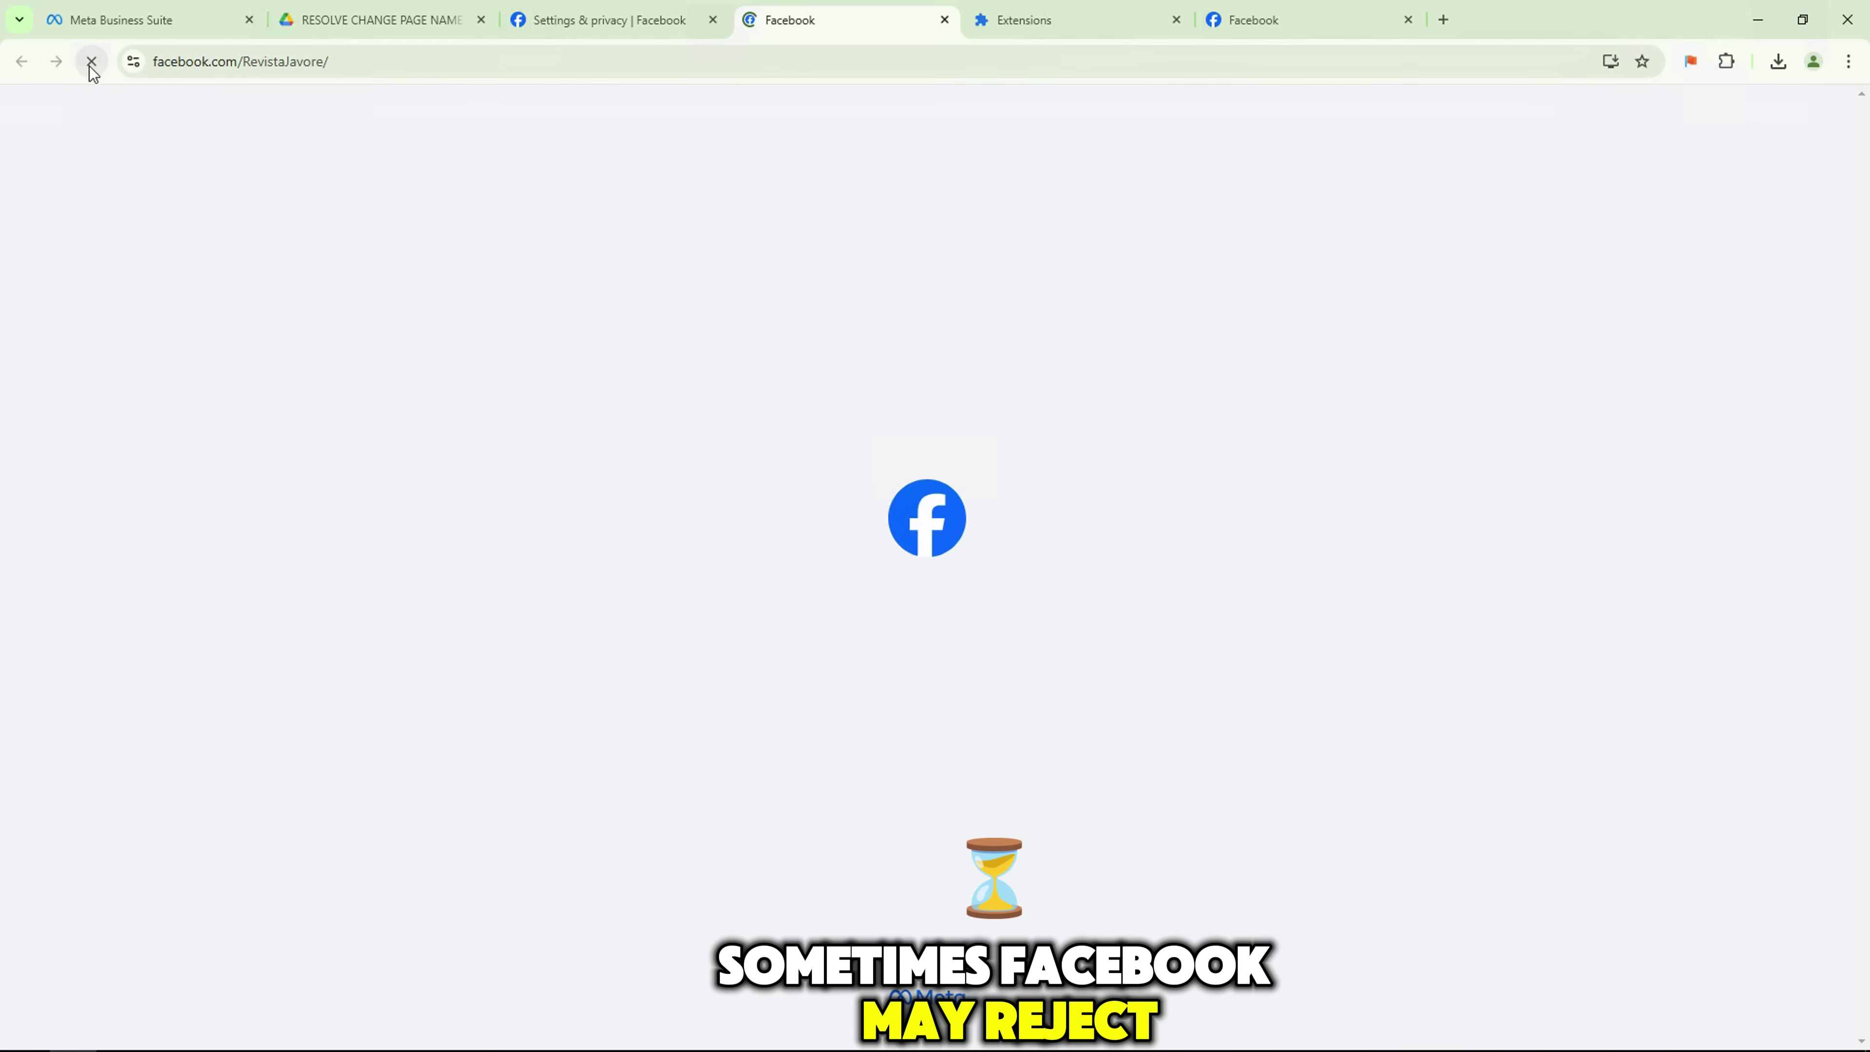
- Scroll through the Posts feed and back to confirm the header reads Jennifer Lopez
scroll(482, 527, "down", 10)
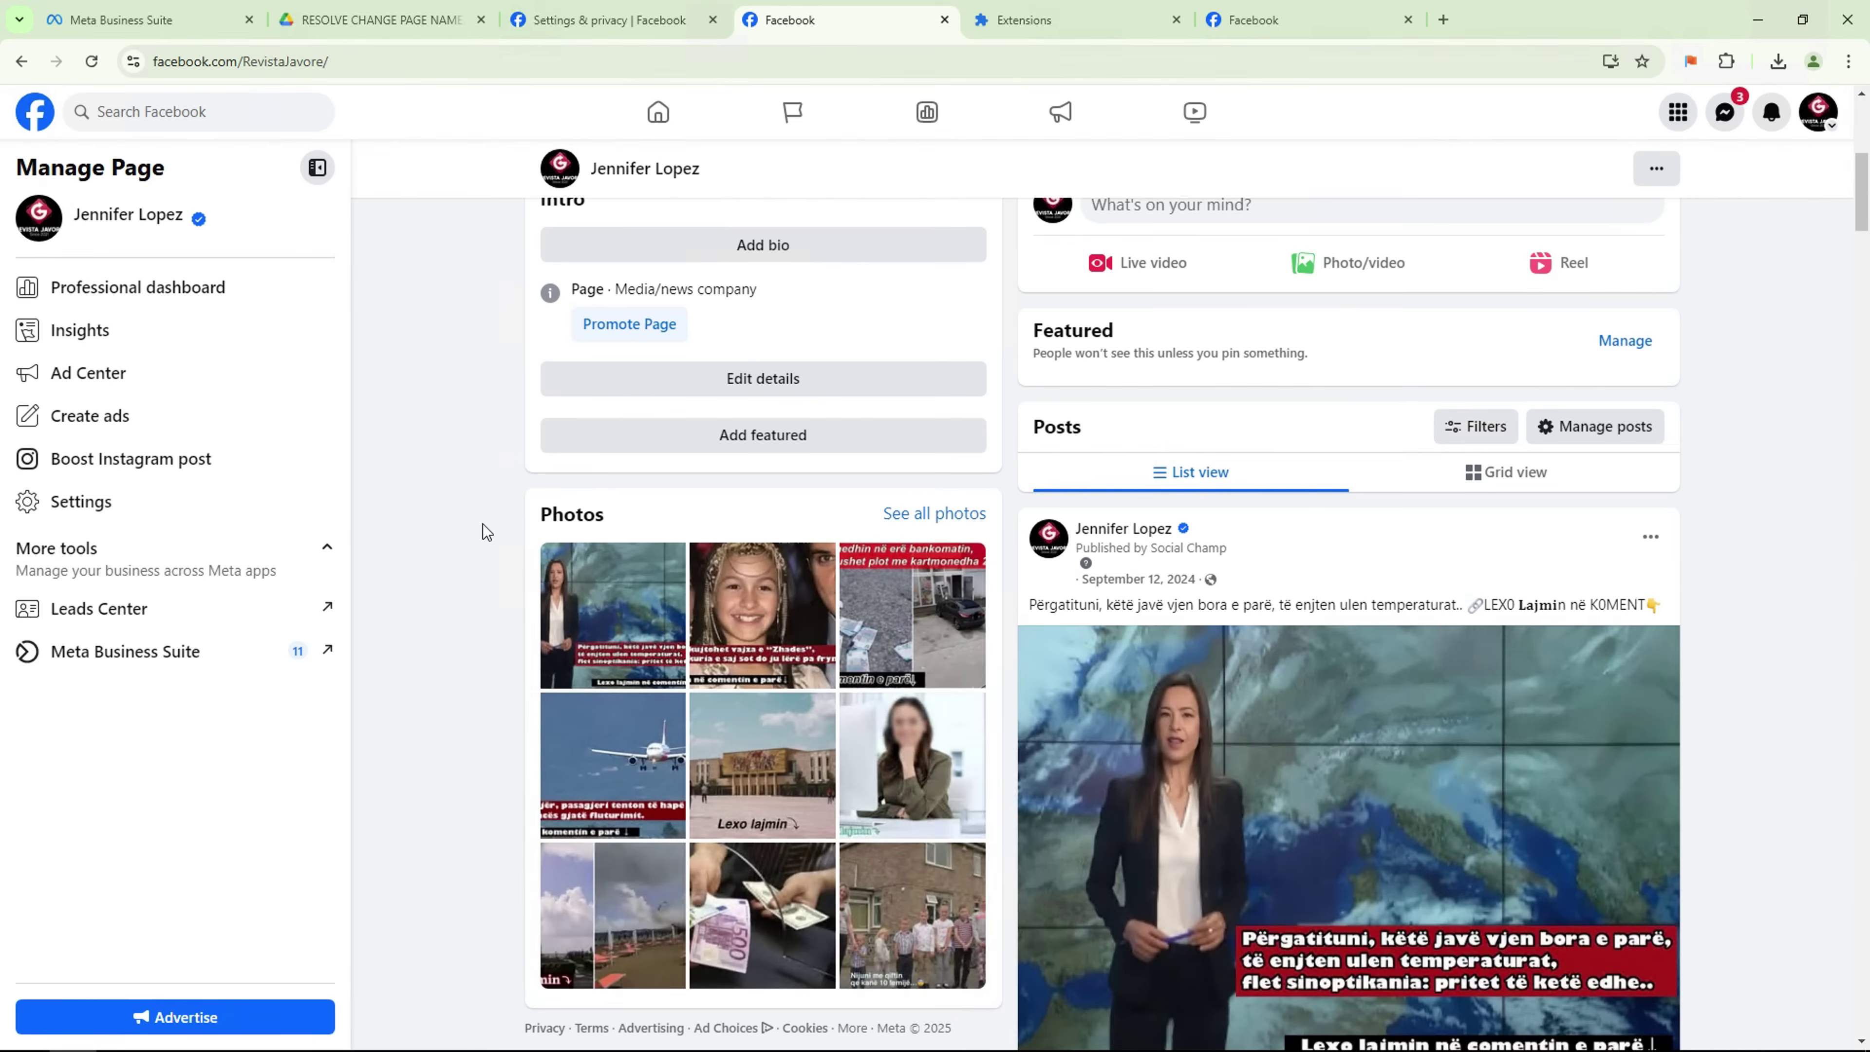
scroll(483, 524, "down", 2)
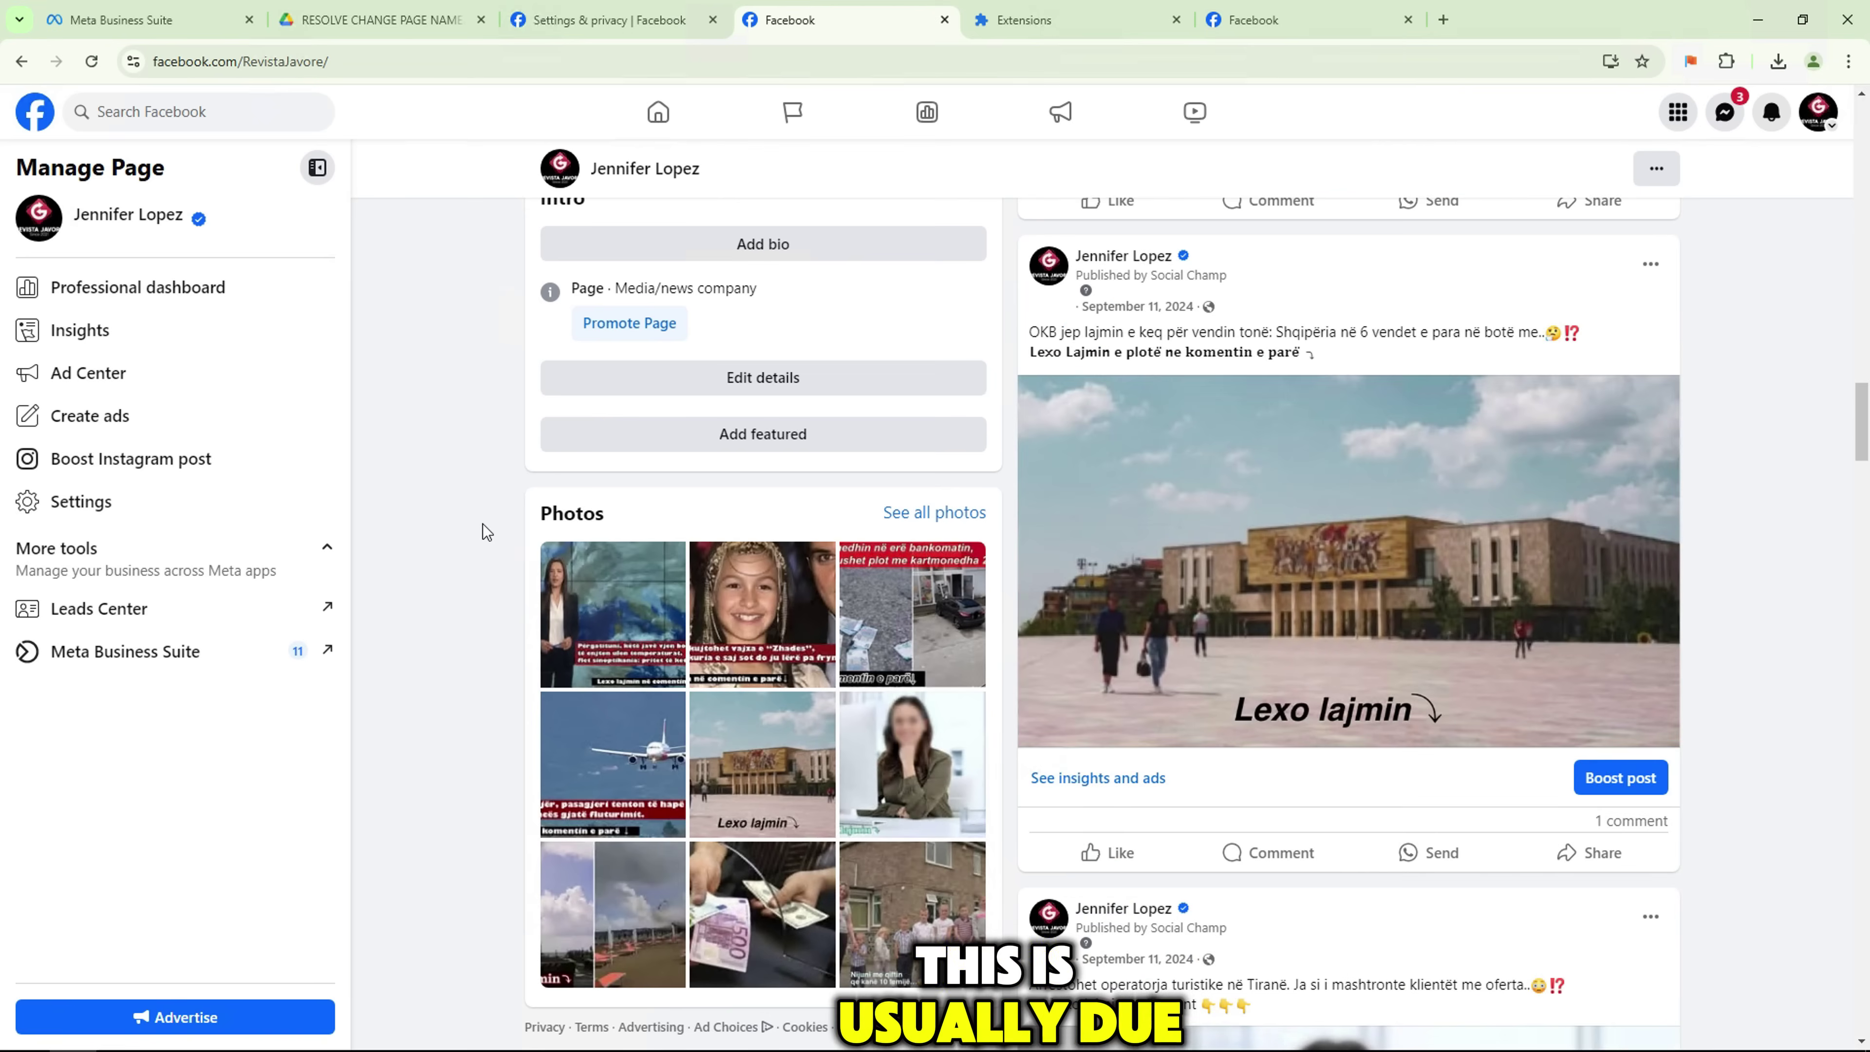
scroll(482, 530, "down", 10)
scroll(482, 523, "down", 3)
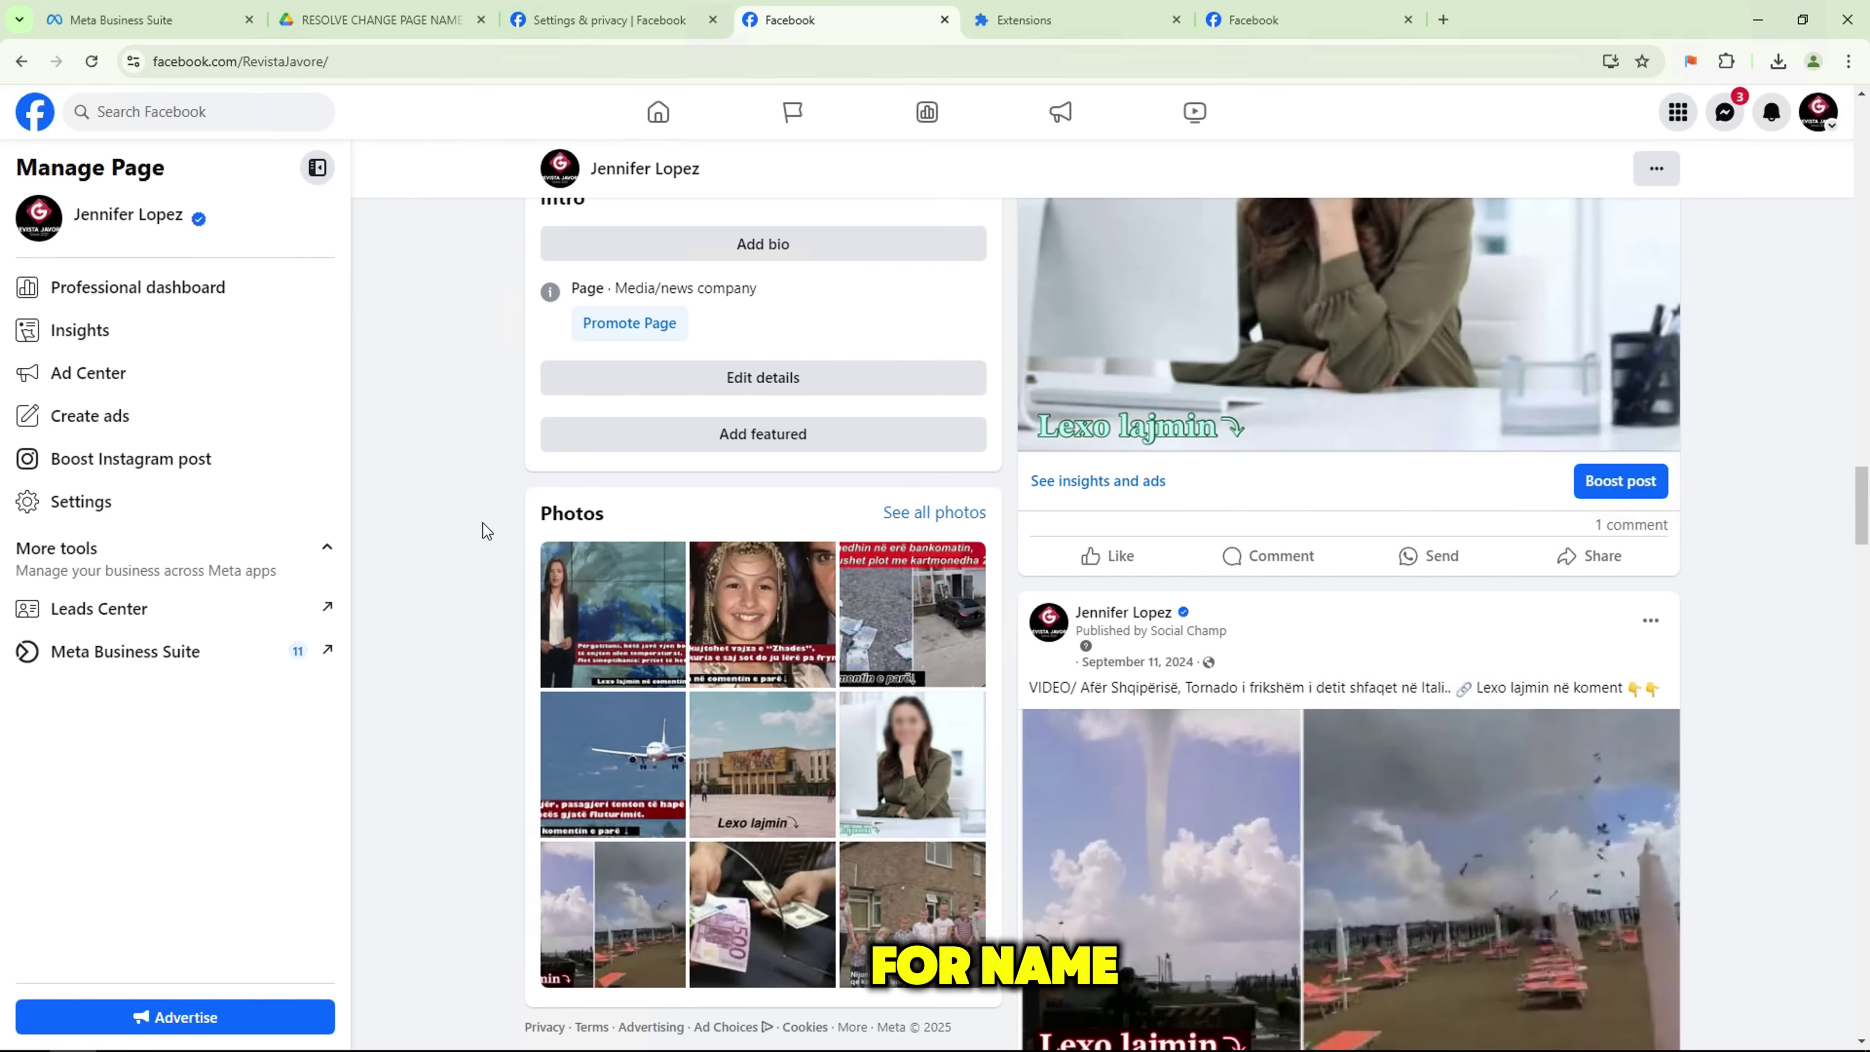
scroll(482, 522, "up", 20)
scroll(483, 519, "up", 8)
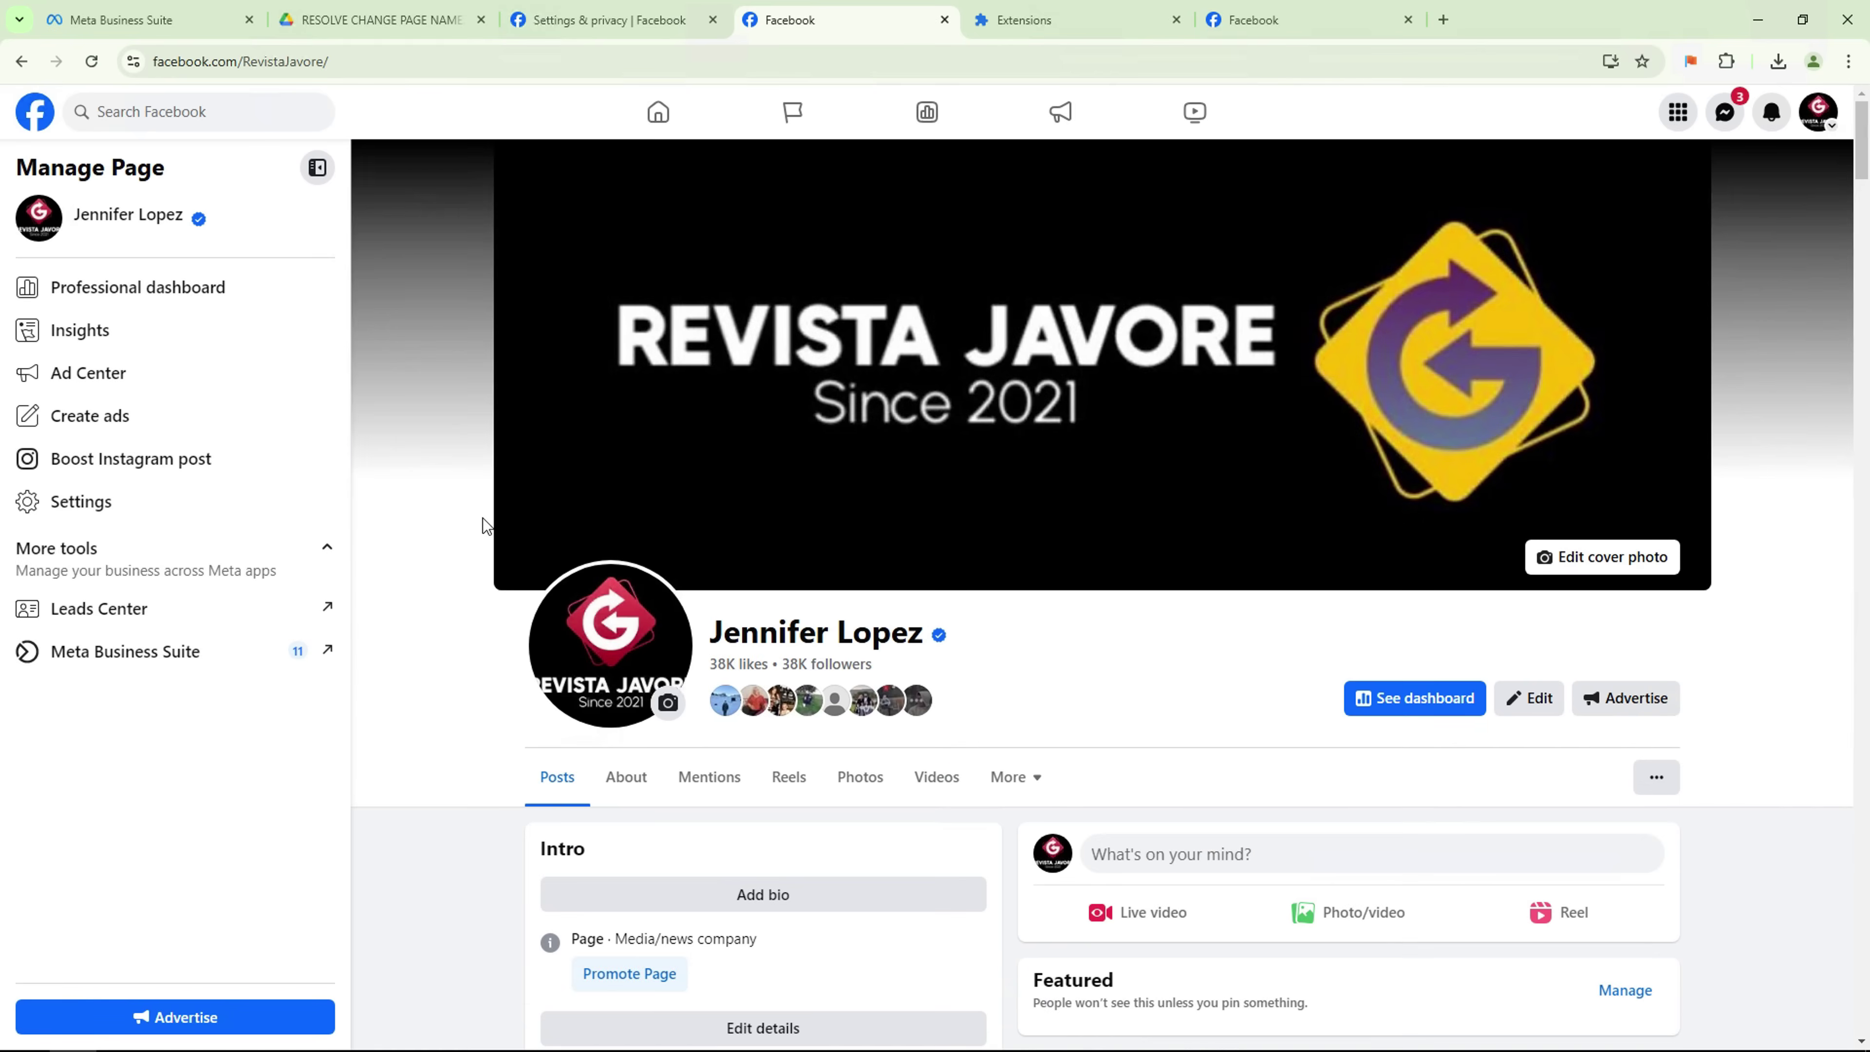
scroll(694, 505, "down", 3)
scroll(663, 457, "down", 2)
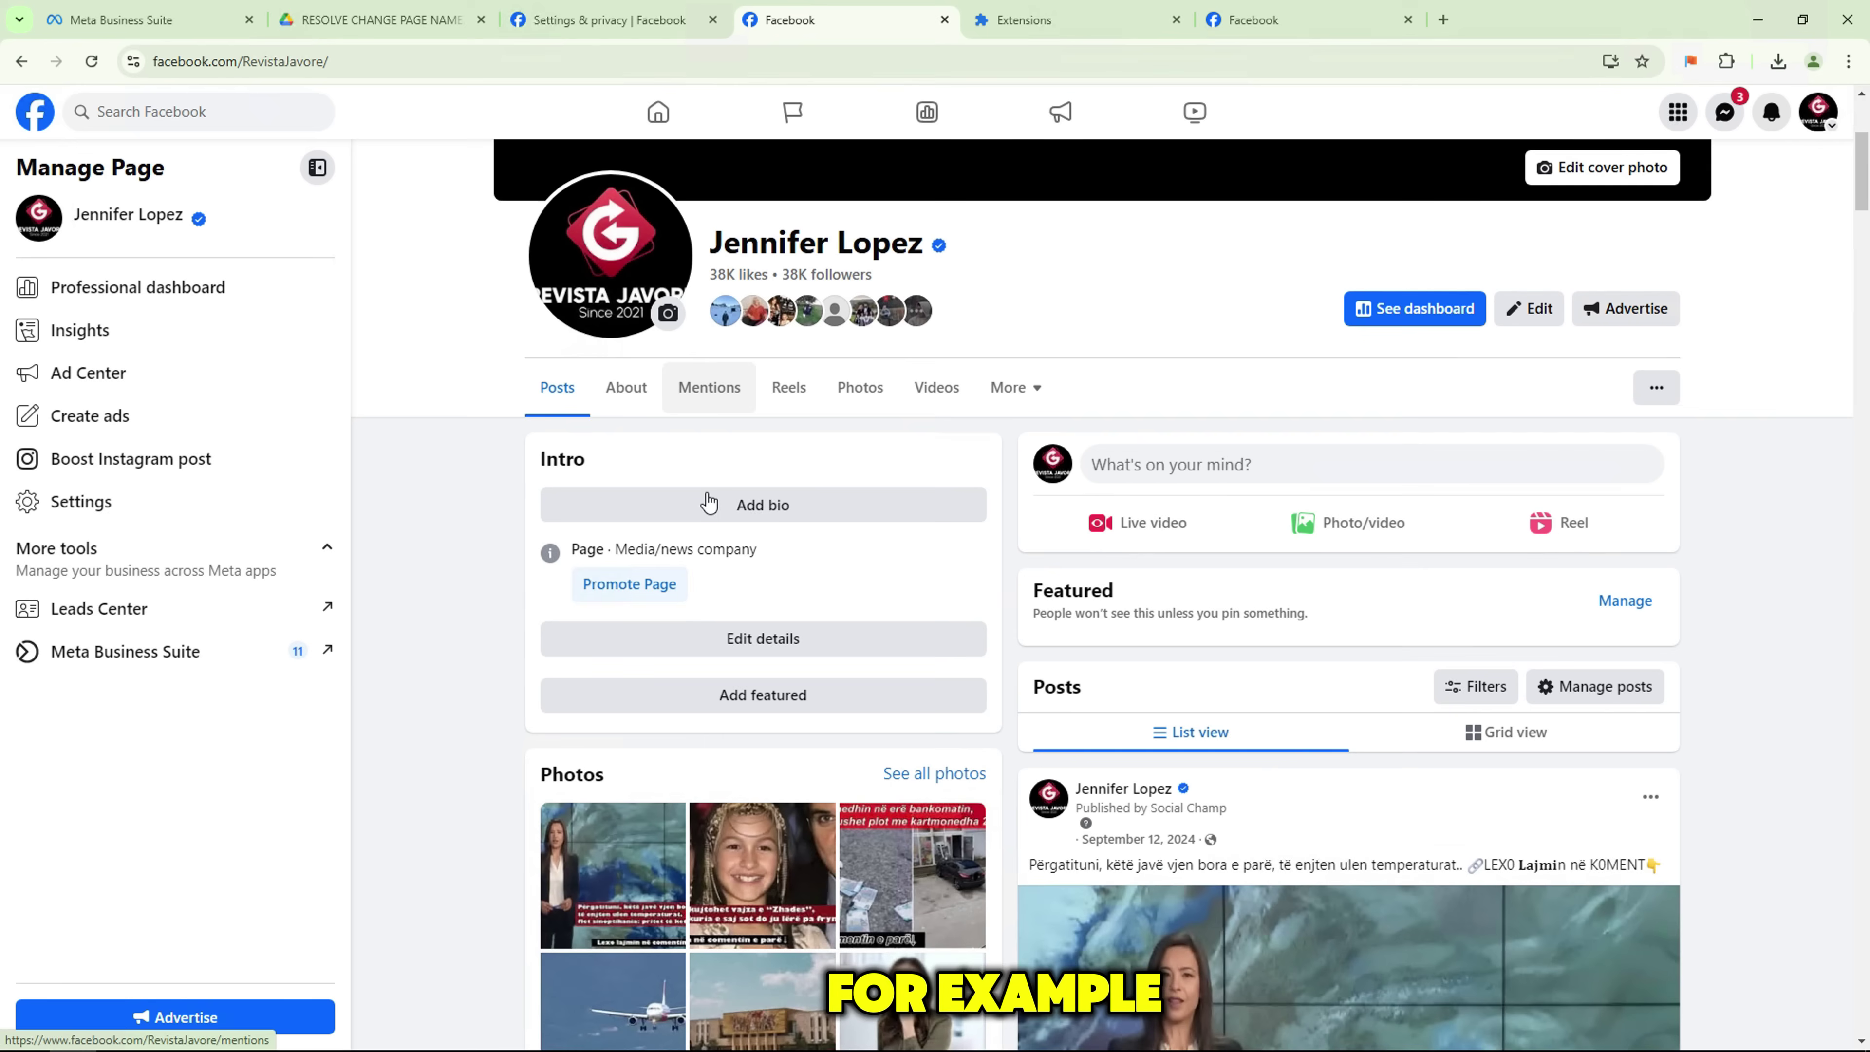
scroll(633, 404, "down", 2)
scroll(637, 375, "down", 2)
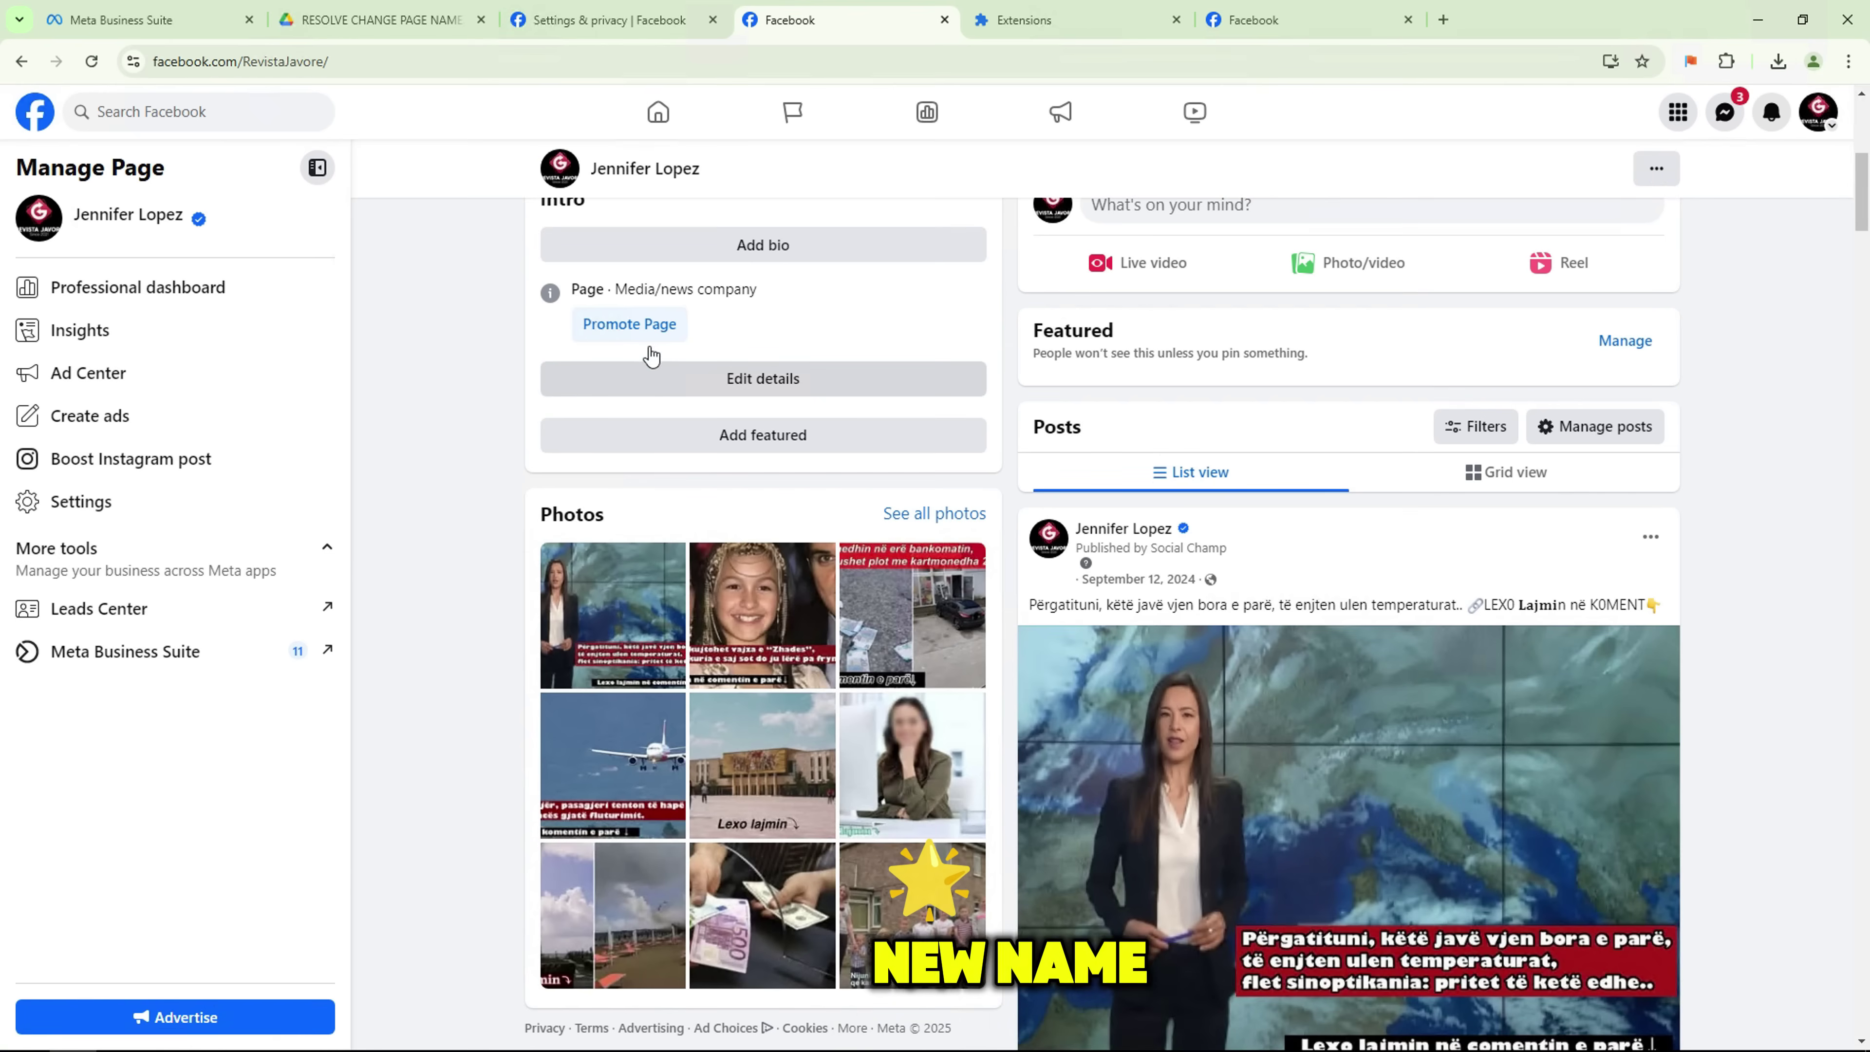
scroll(641, 317, "up", 2)
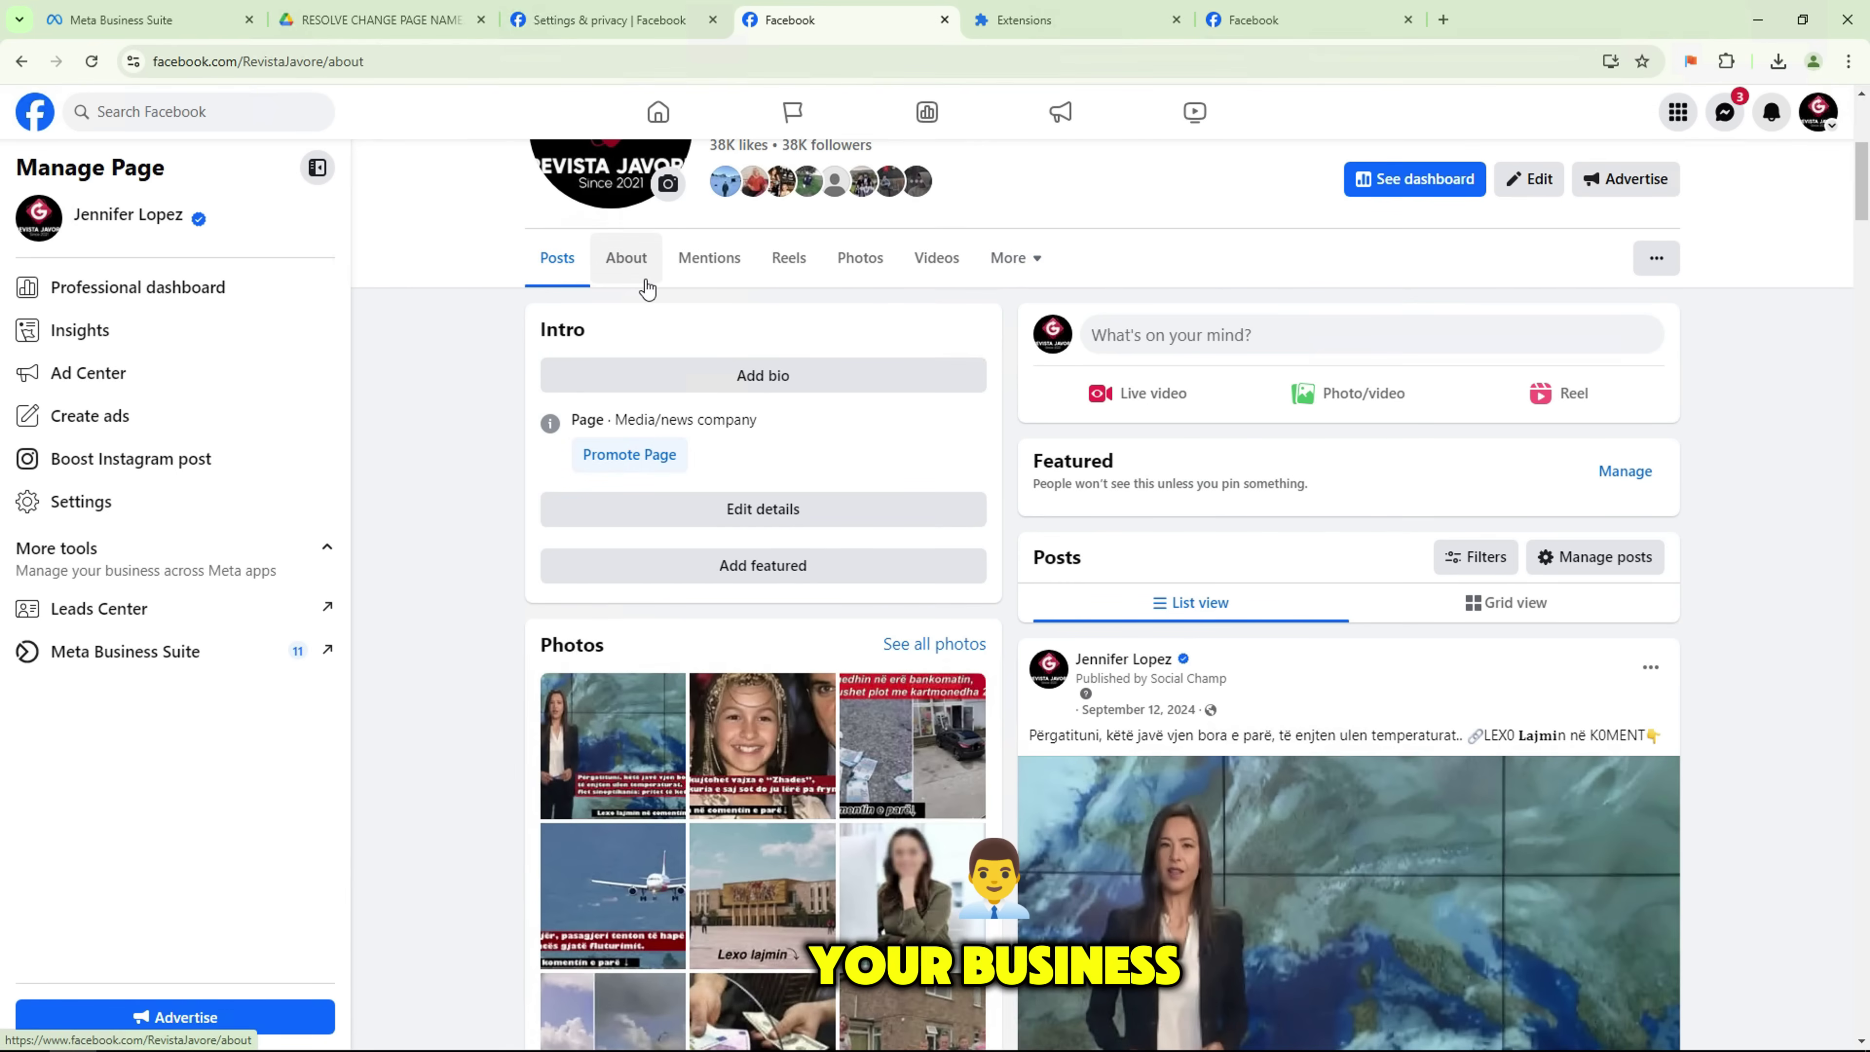
- Open the full Page transparency details from About > Privacy and legal info
left_click(627, 259)
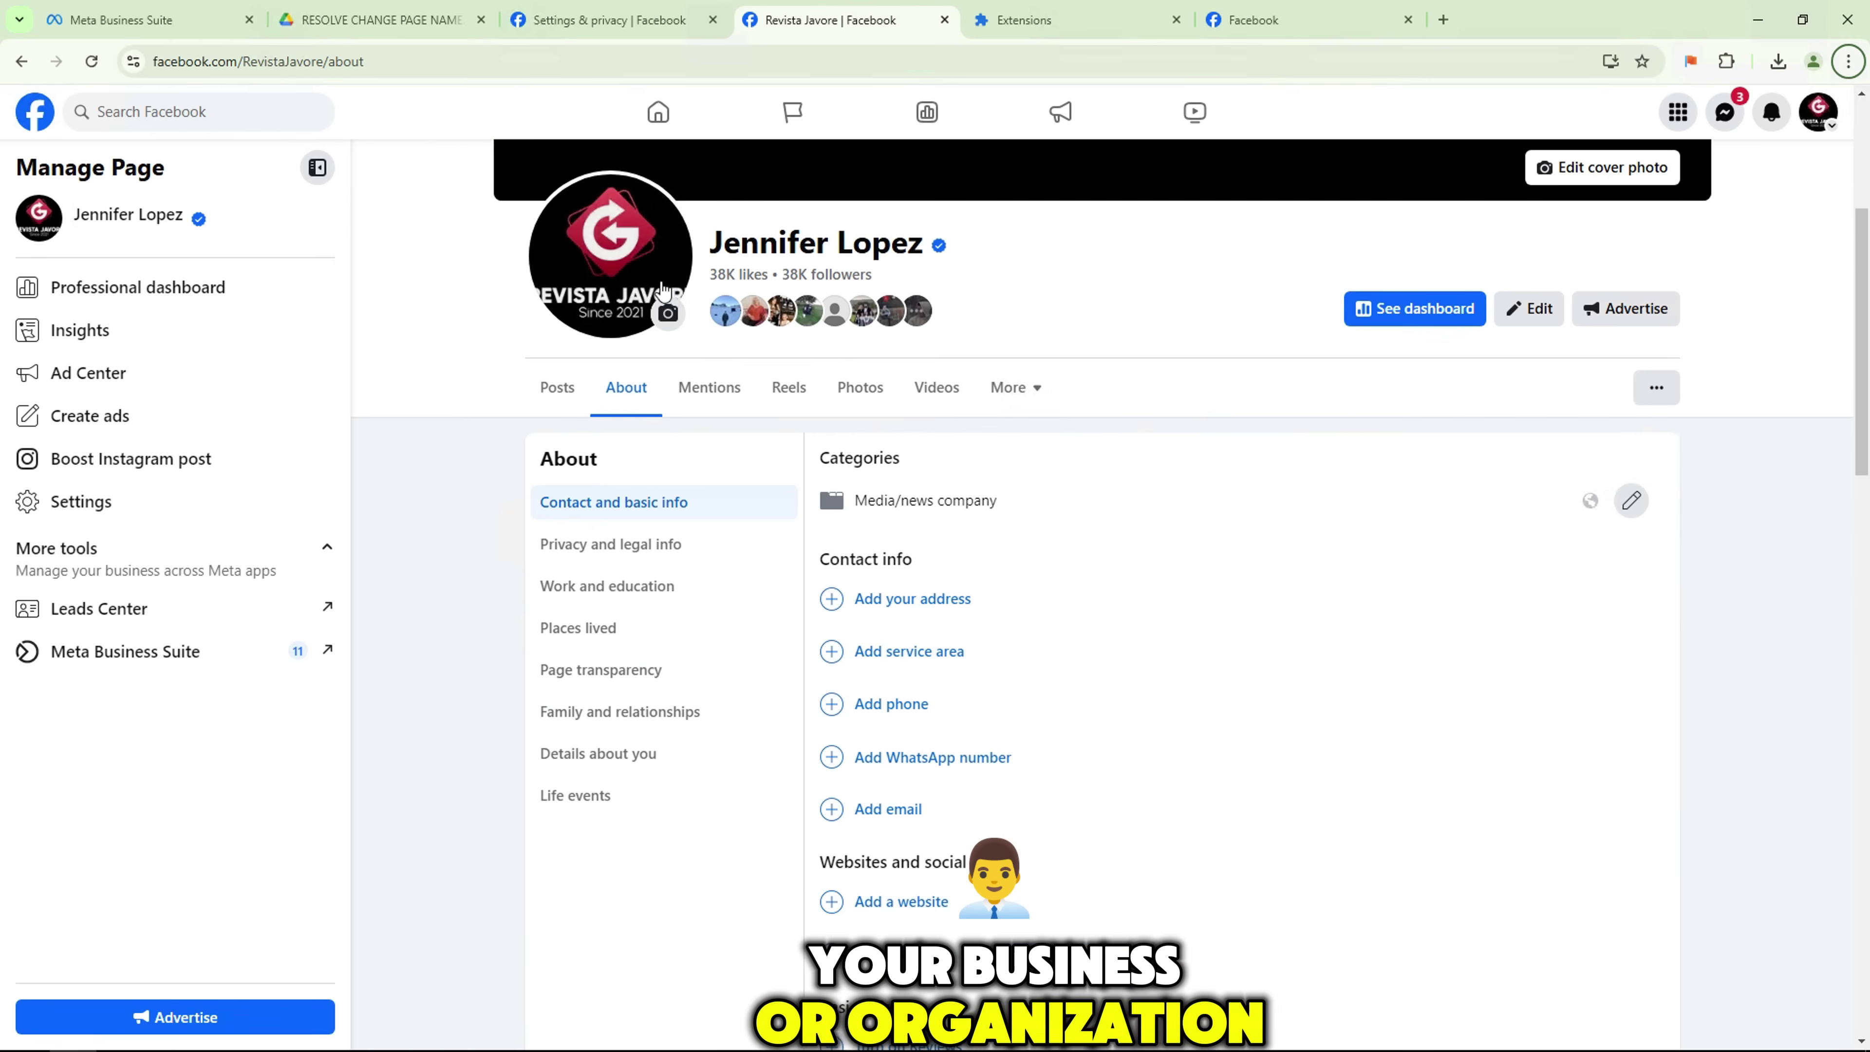
left_click(662, 550)
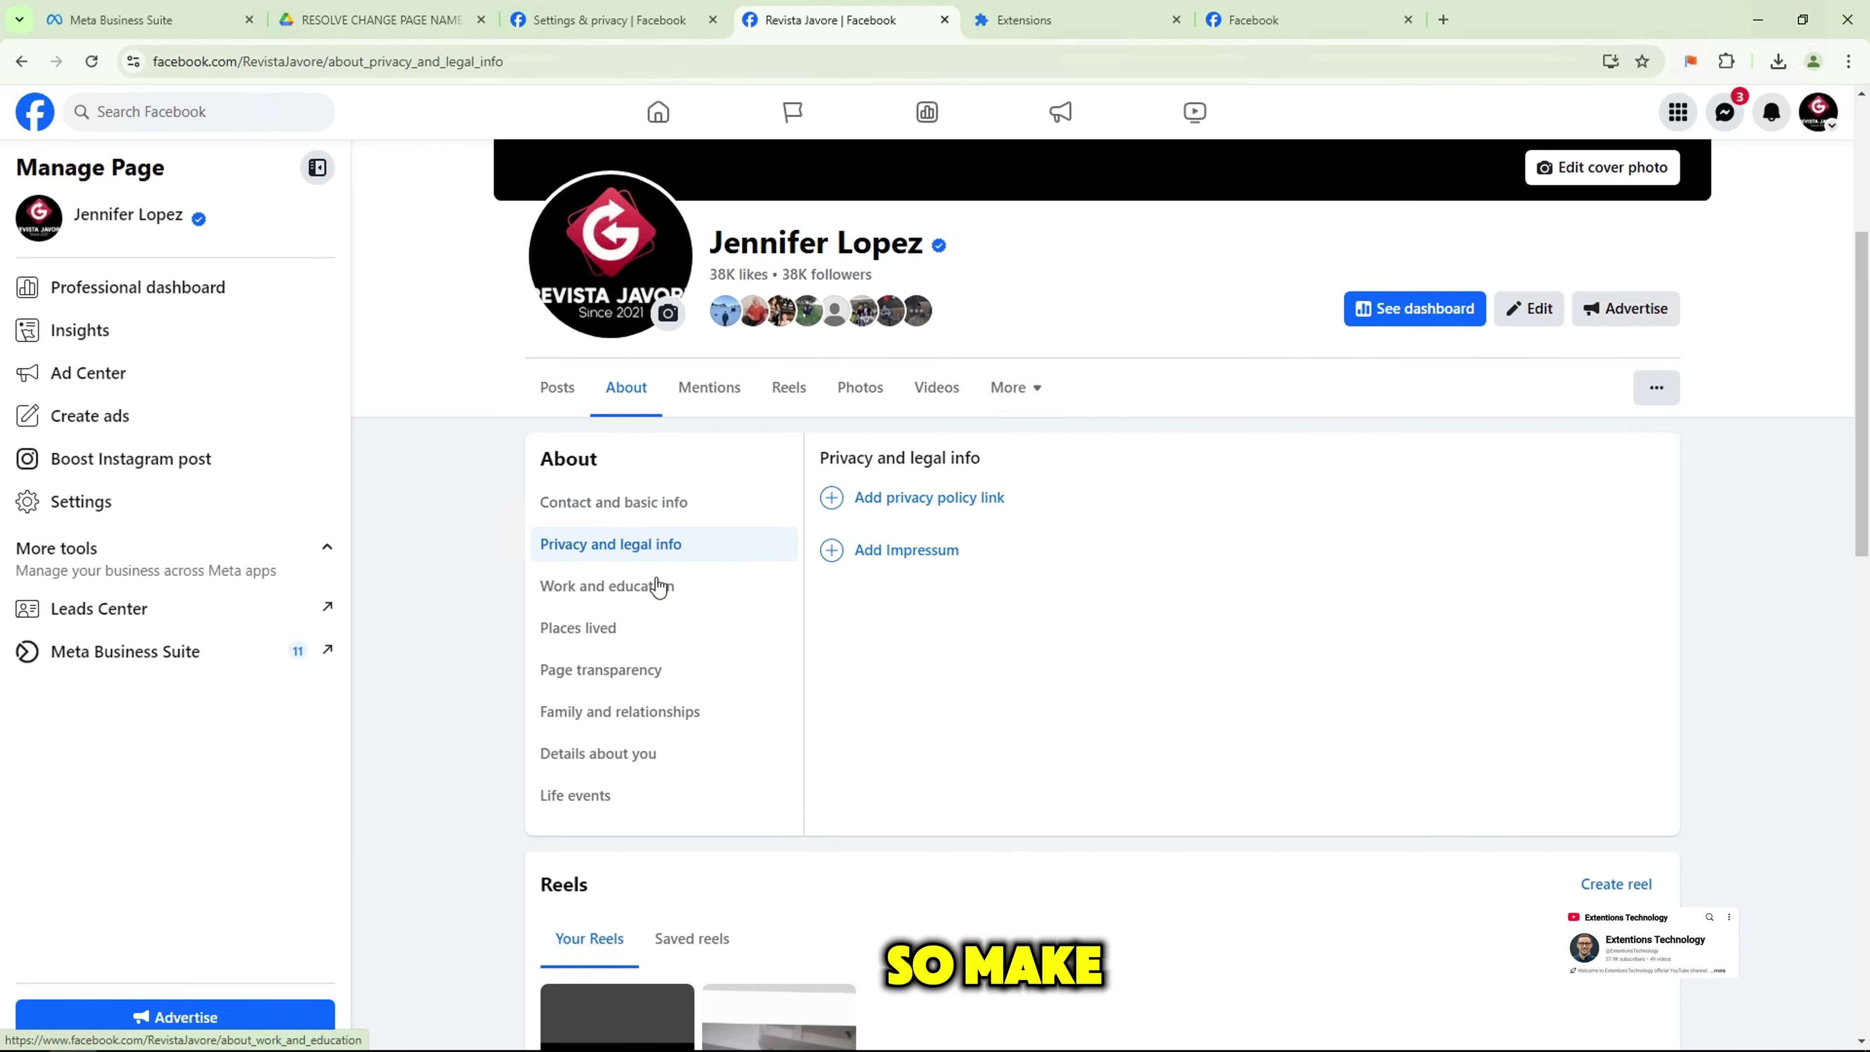
left_click(622, 671)
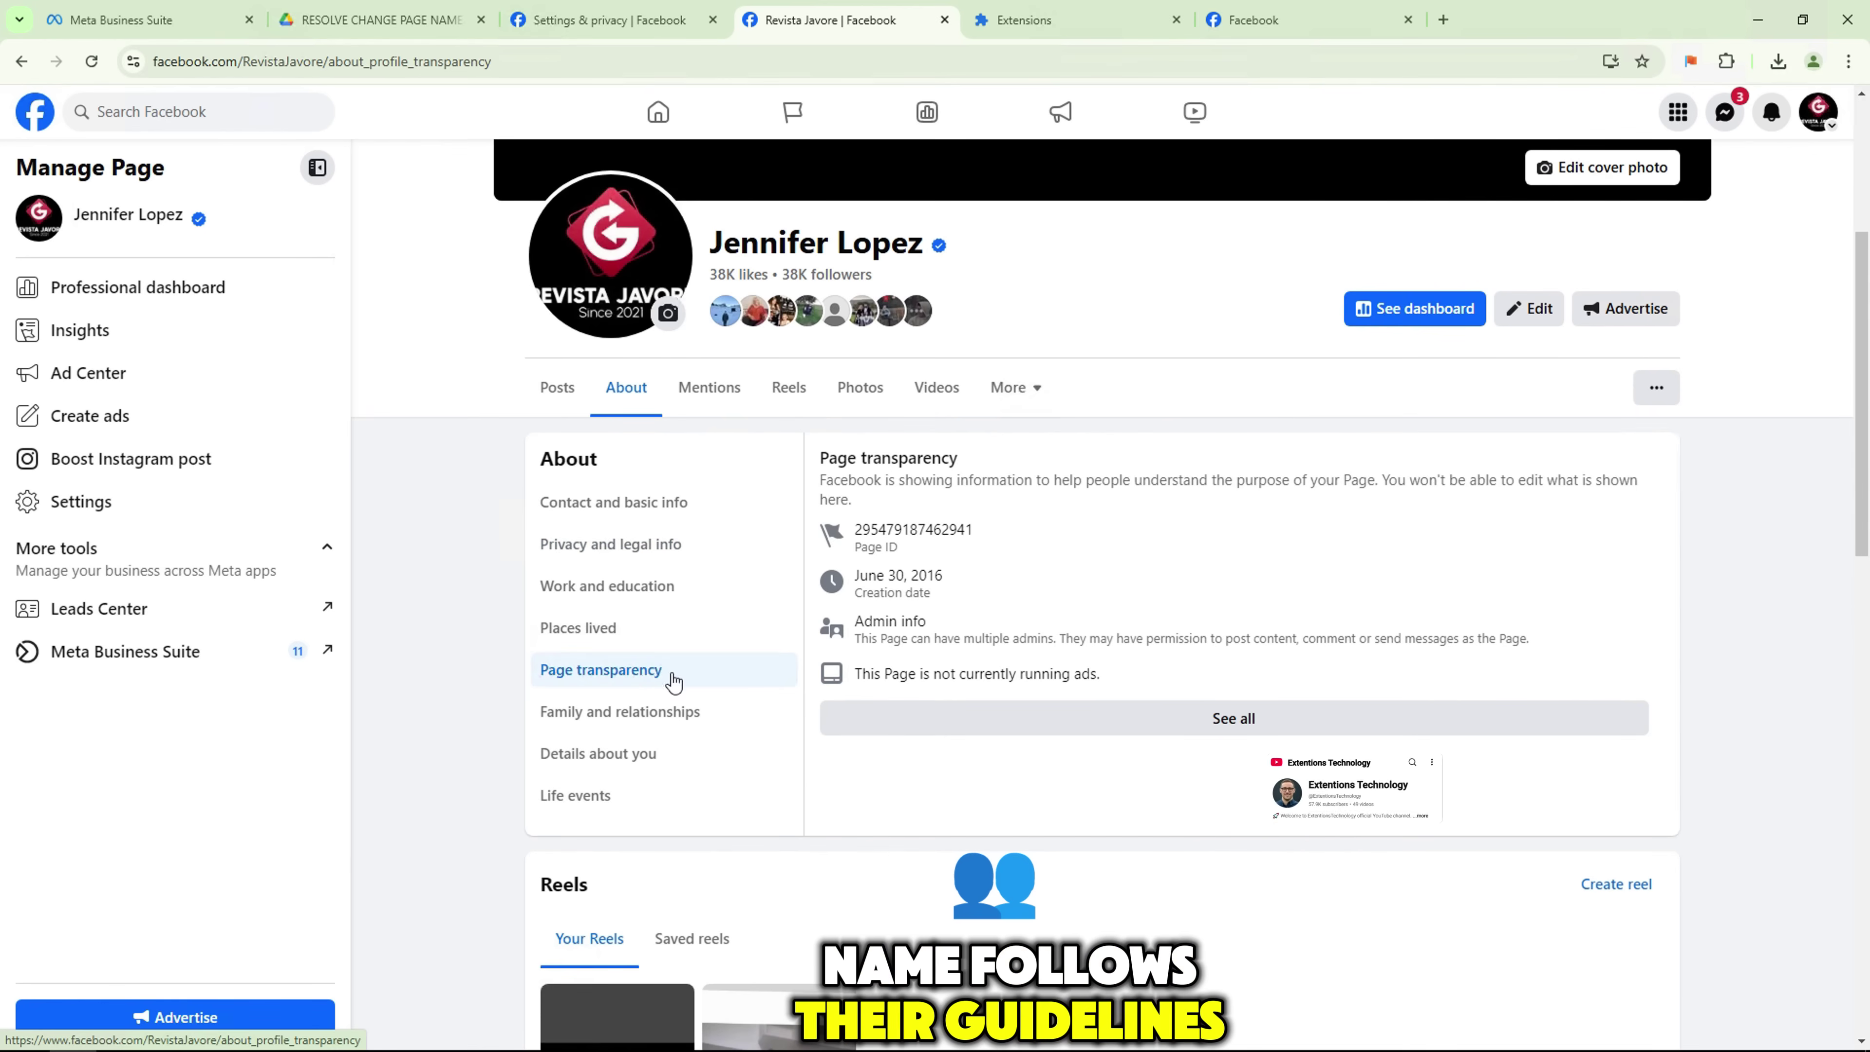
left_click(1075, 719)
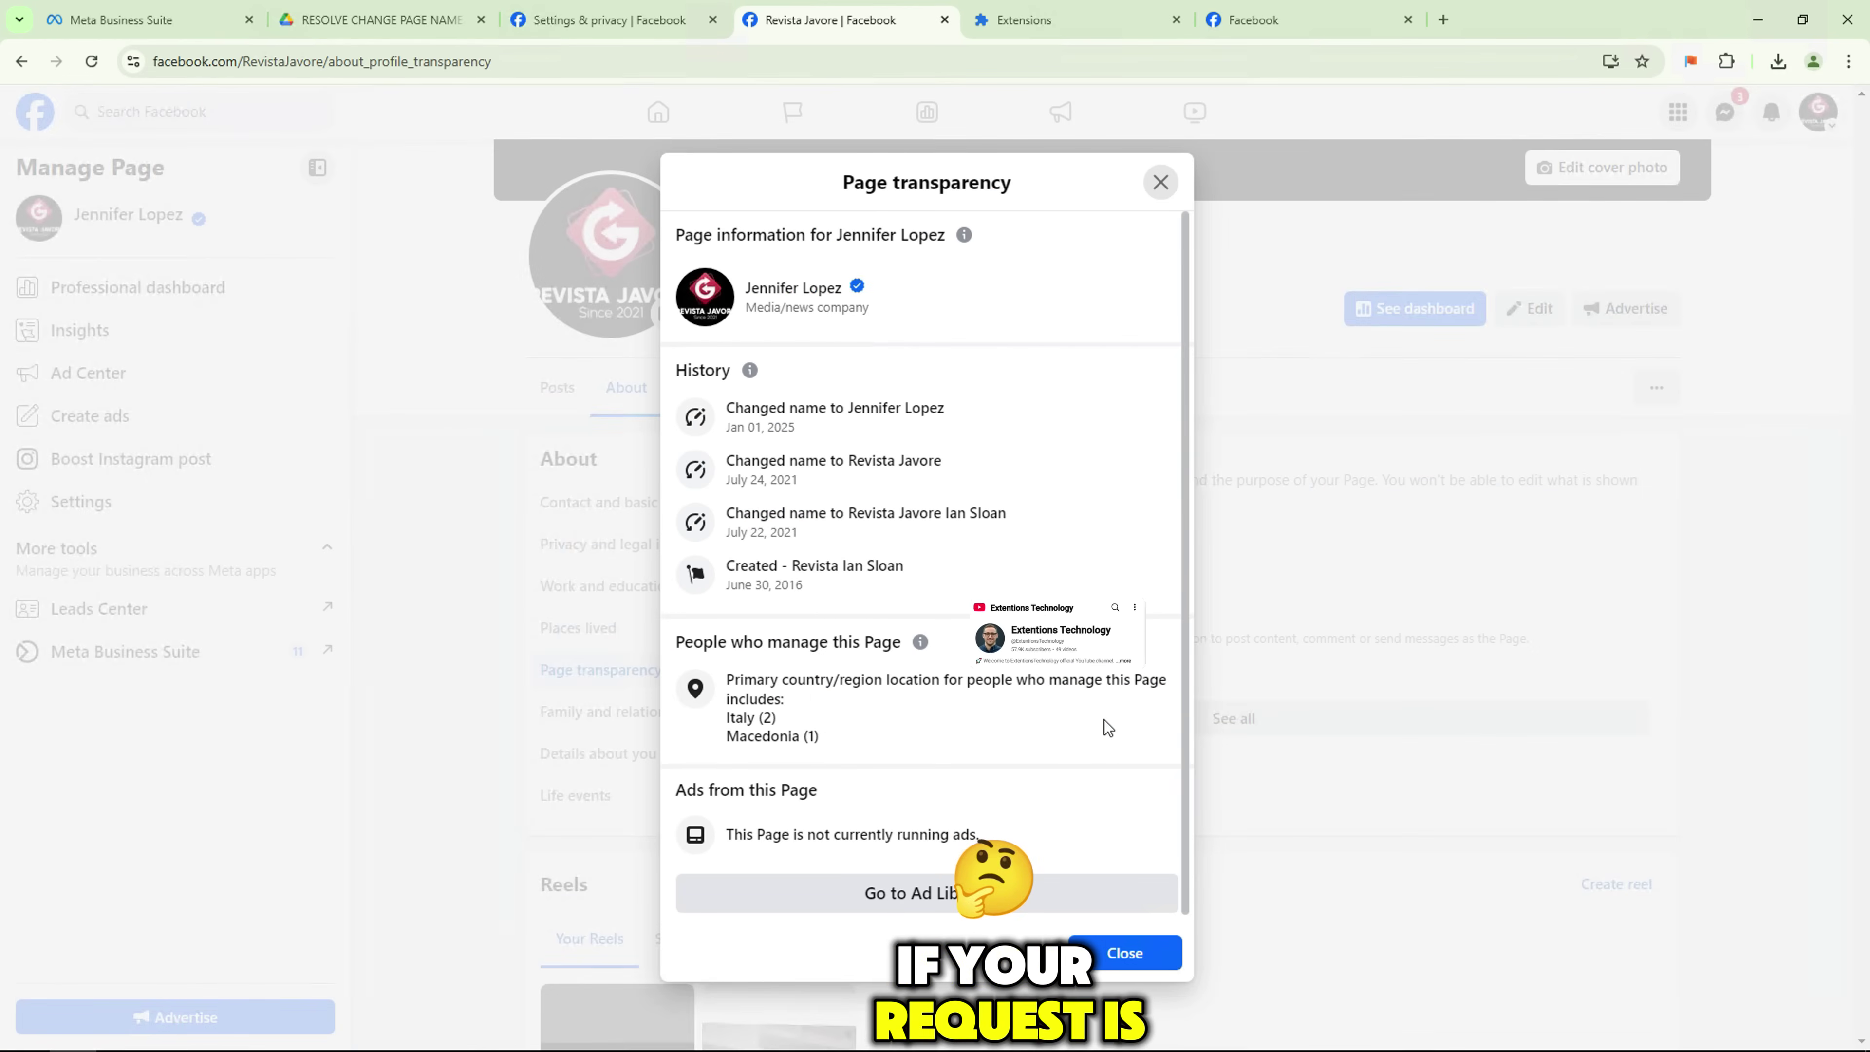
- Review the History entries showing the name change to Jennifer Lopez, then close it
double_click(699, 370)
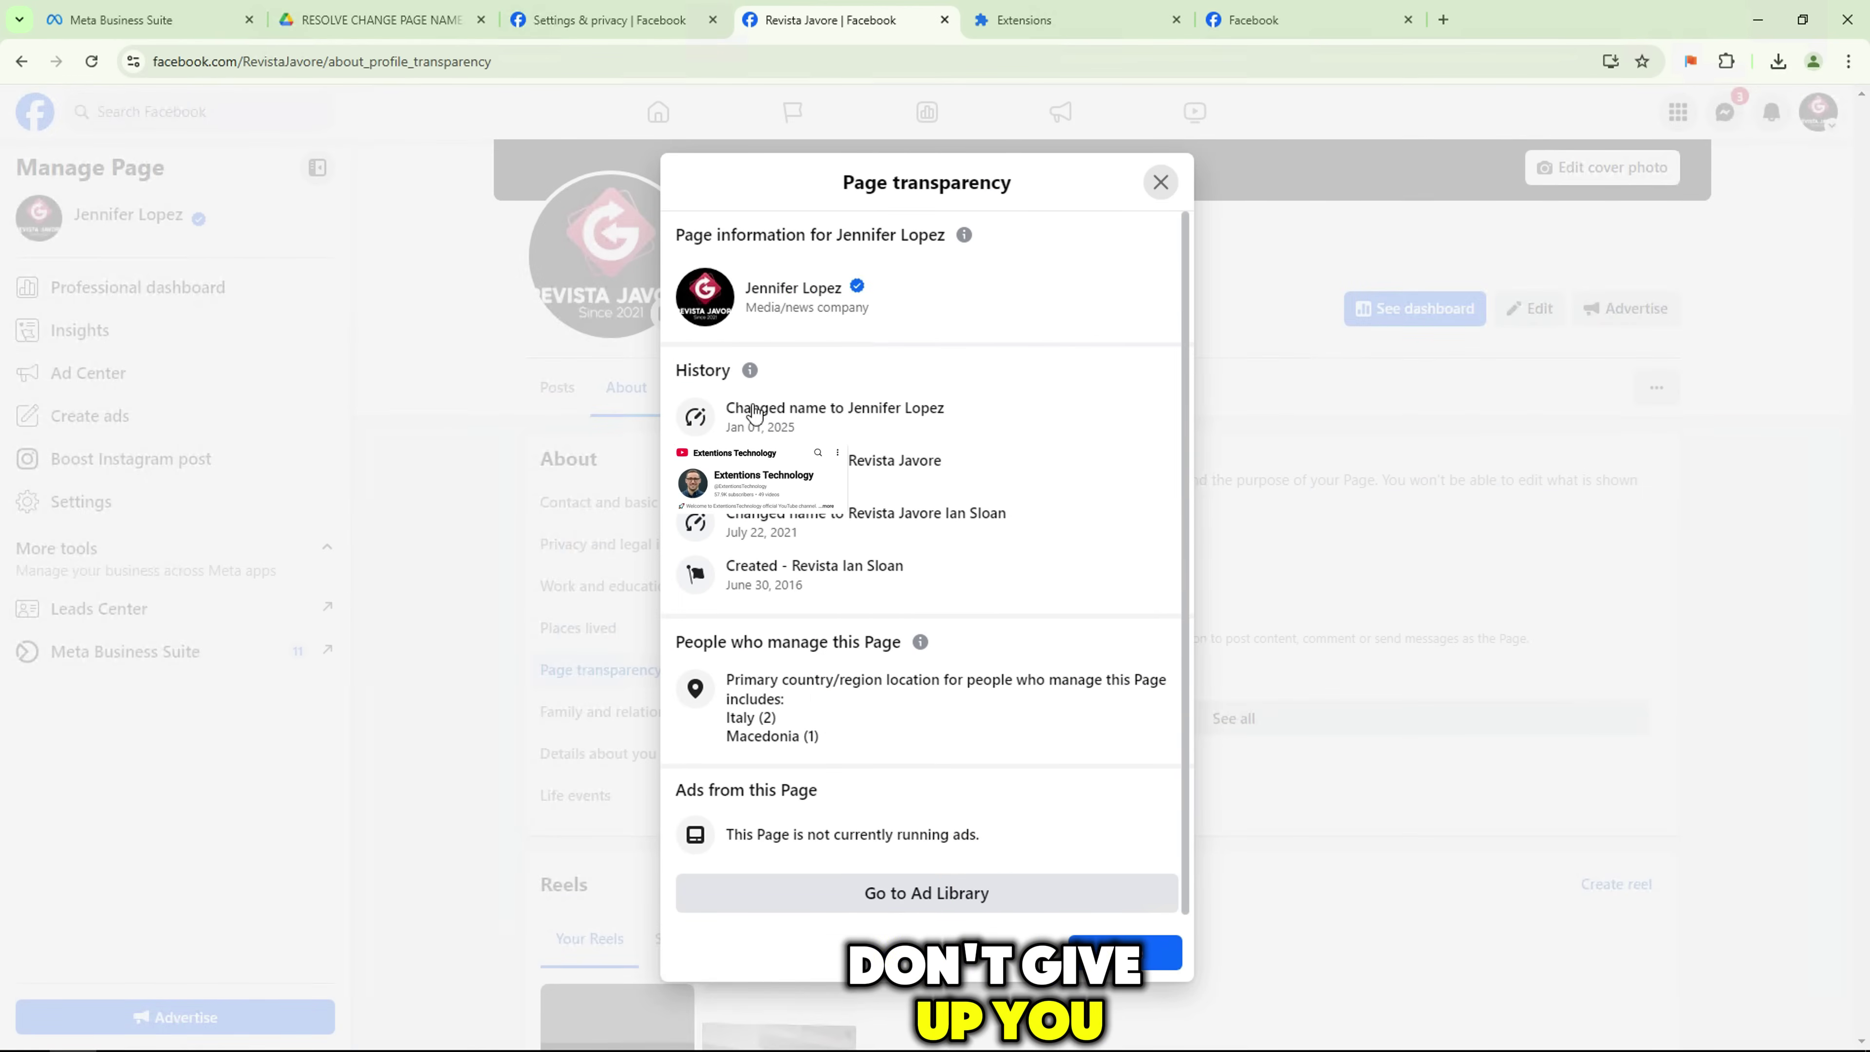
left_click_drag(727, 407, 982, 628)
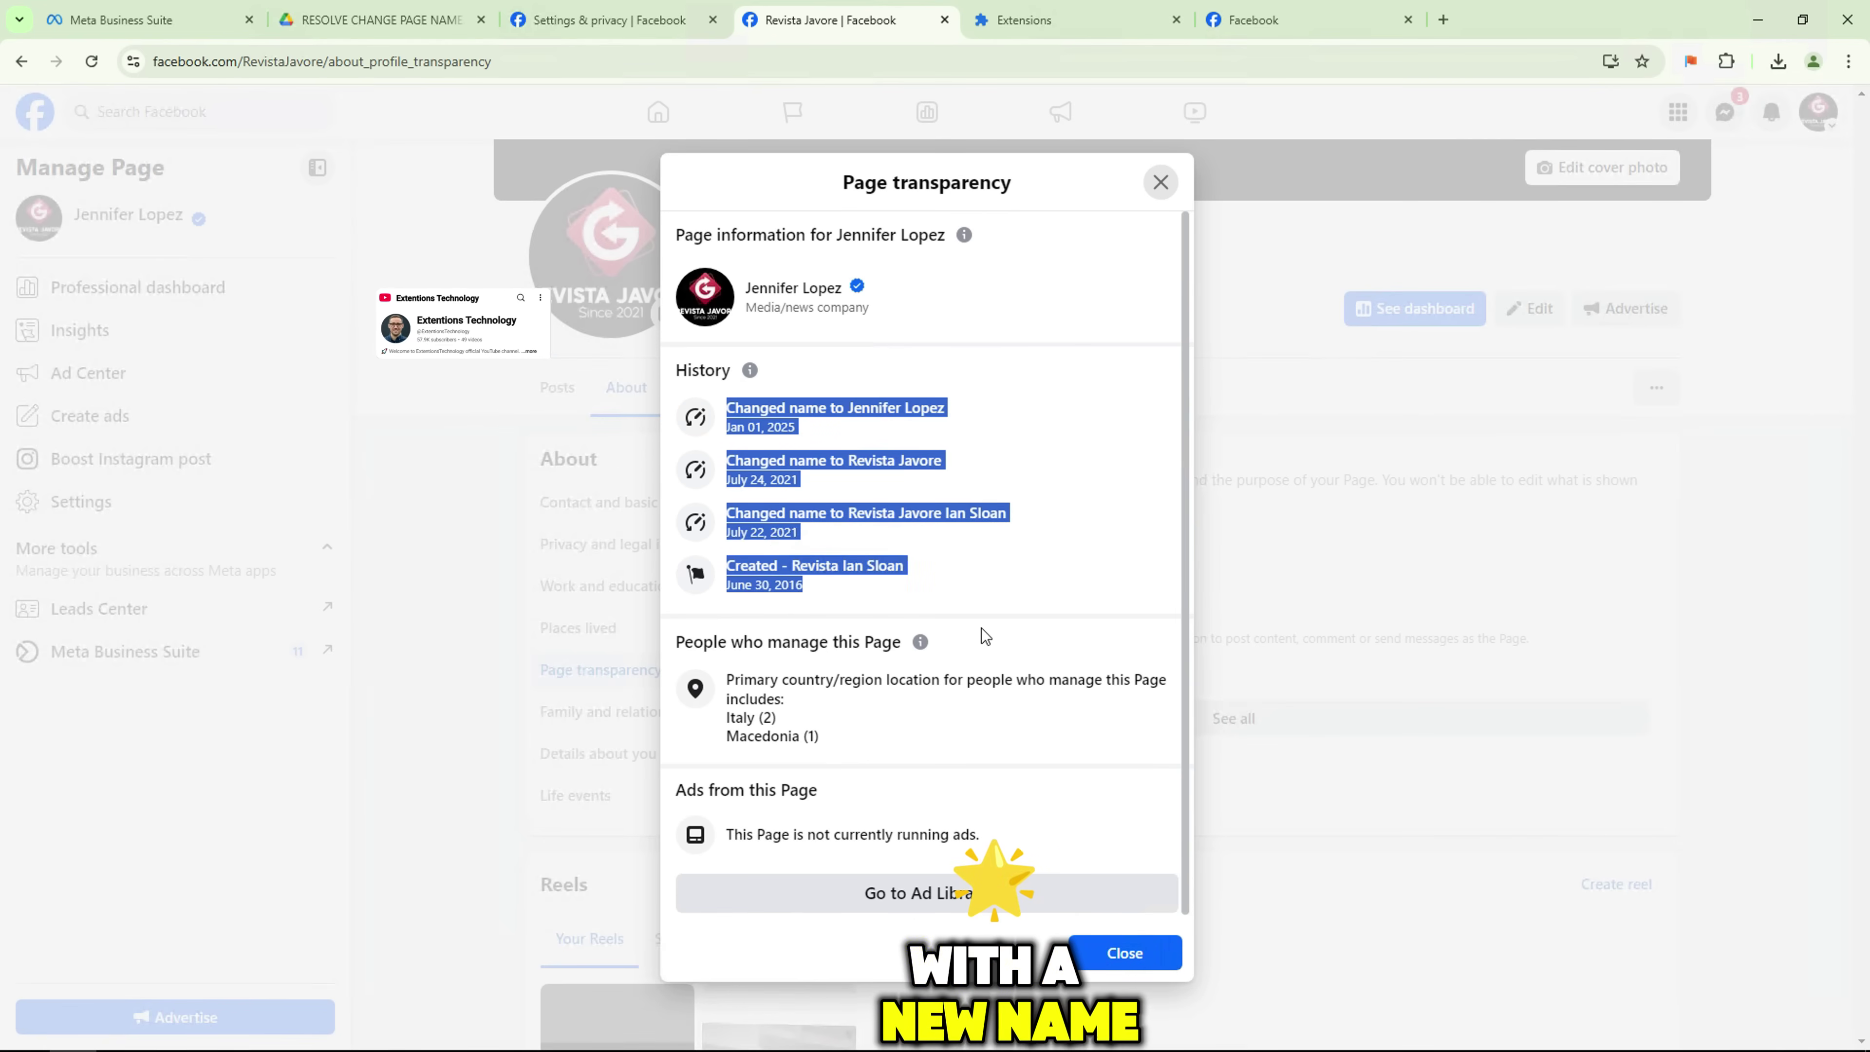
left_click_drag(845, 565, 842, 262)
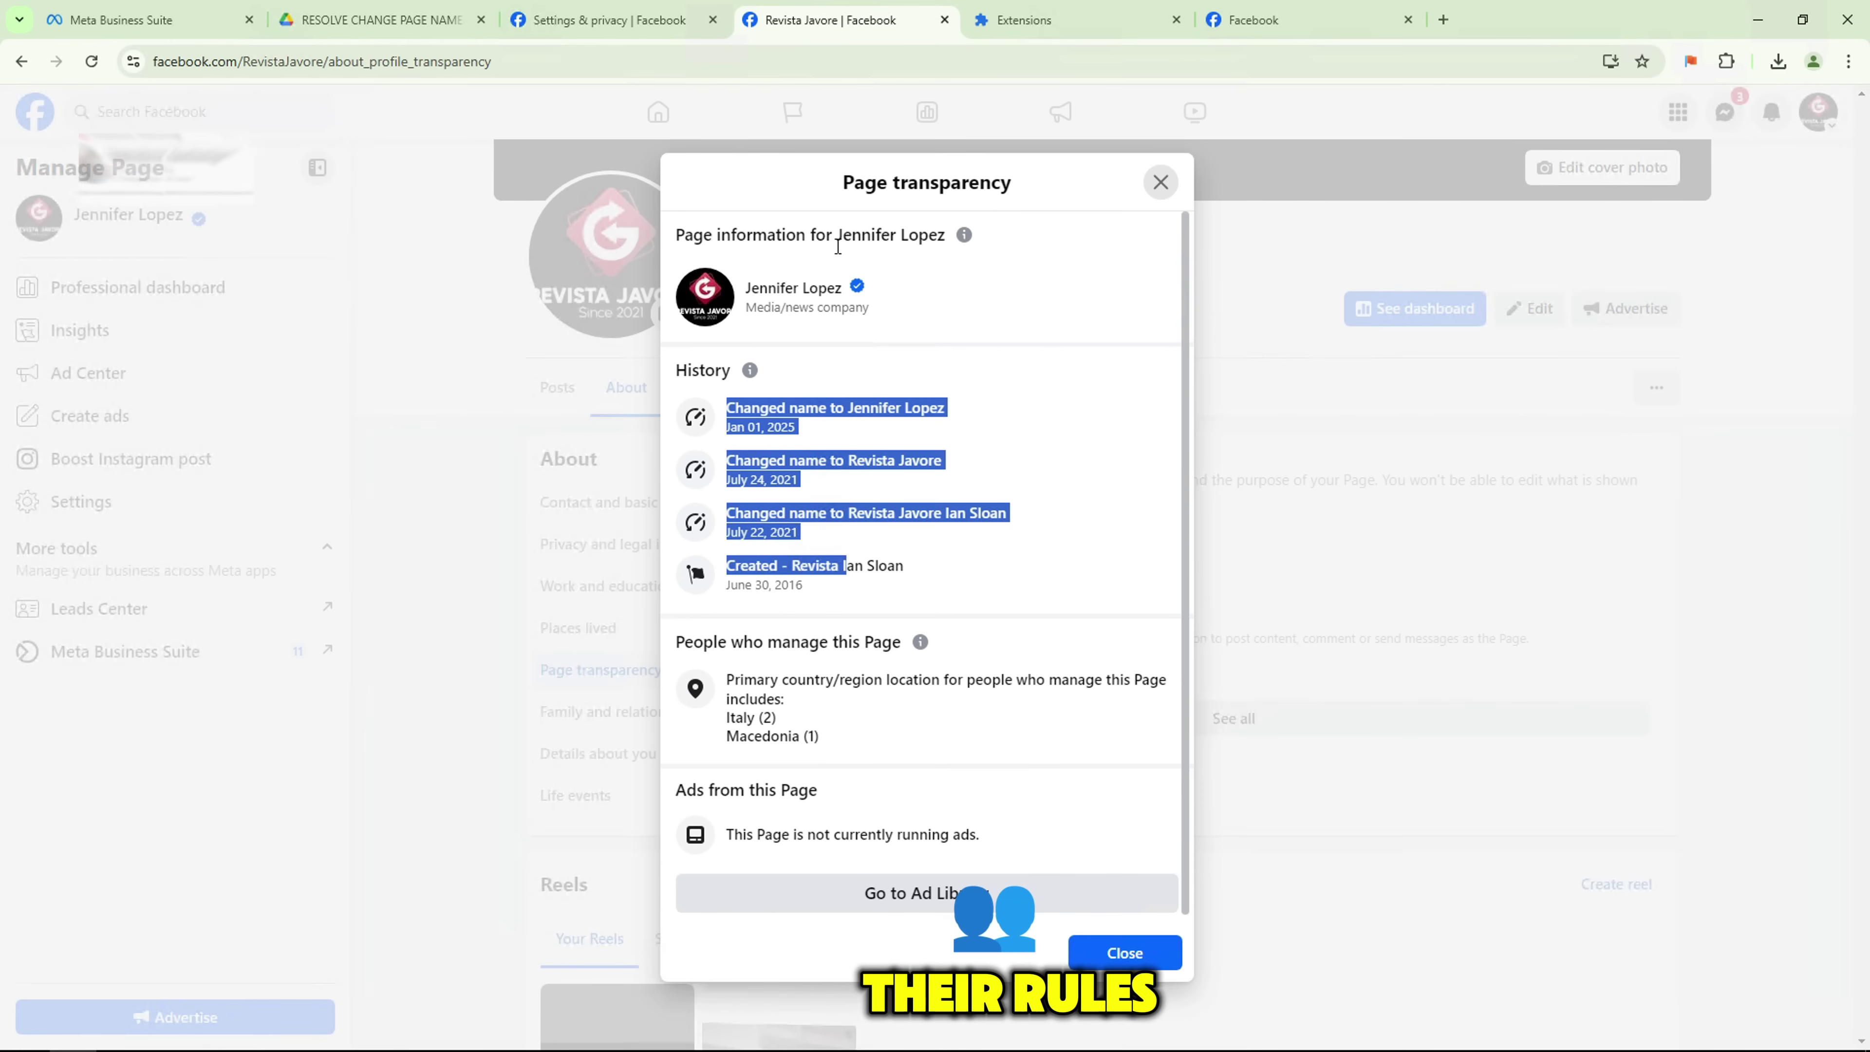
triple_click(807, 236)
left_click(1149, 961)
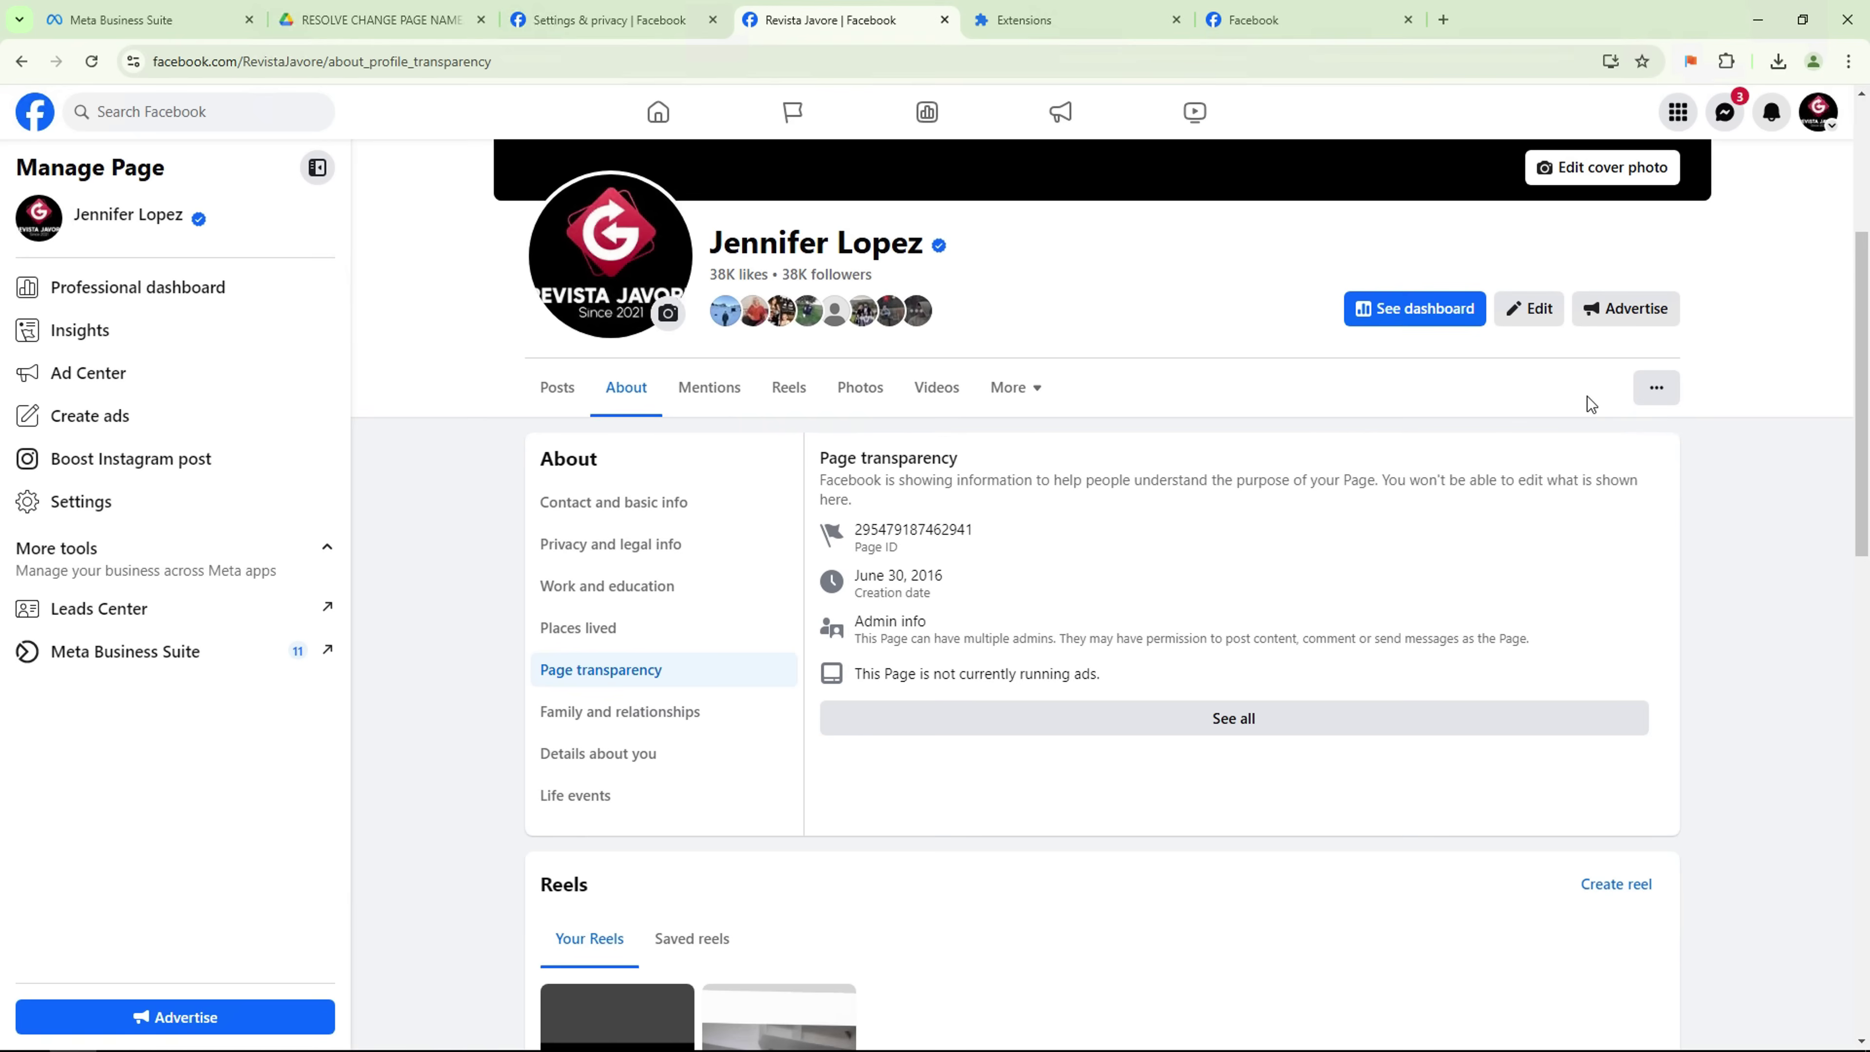
- Open Settings and check the name-change approval notification
left_click(137, 505)
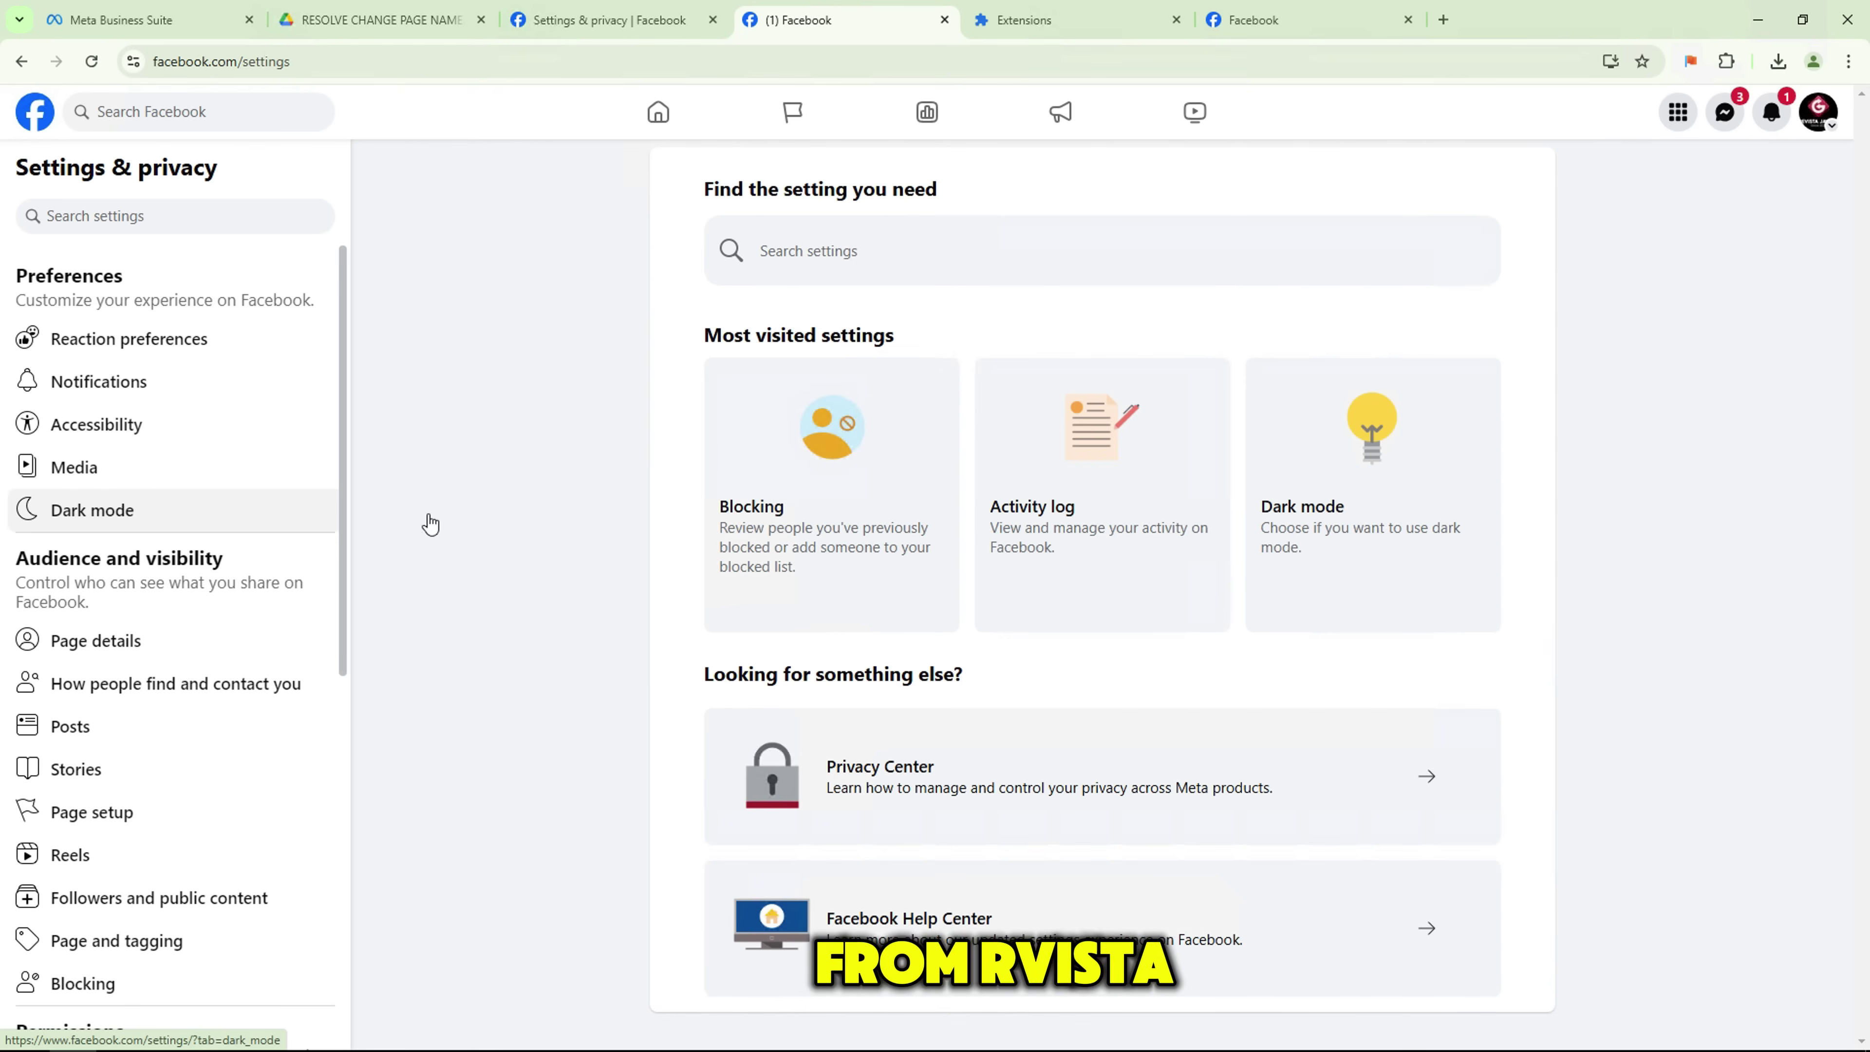
left_click(1771, 114)
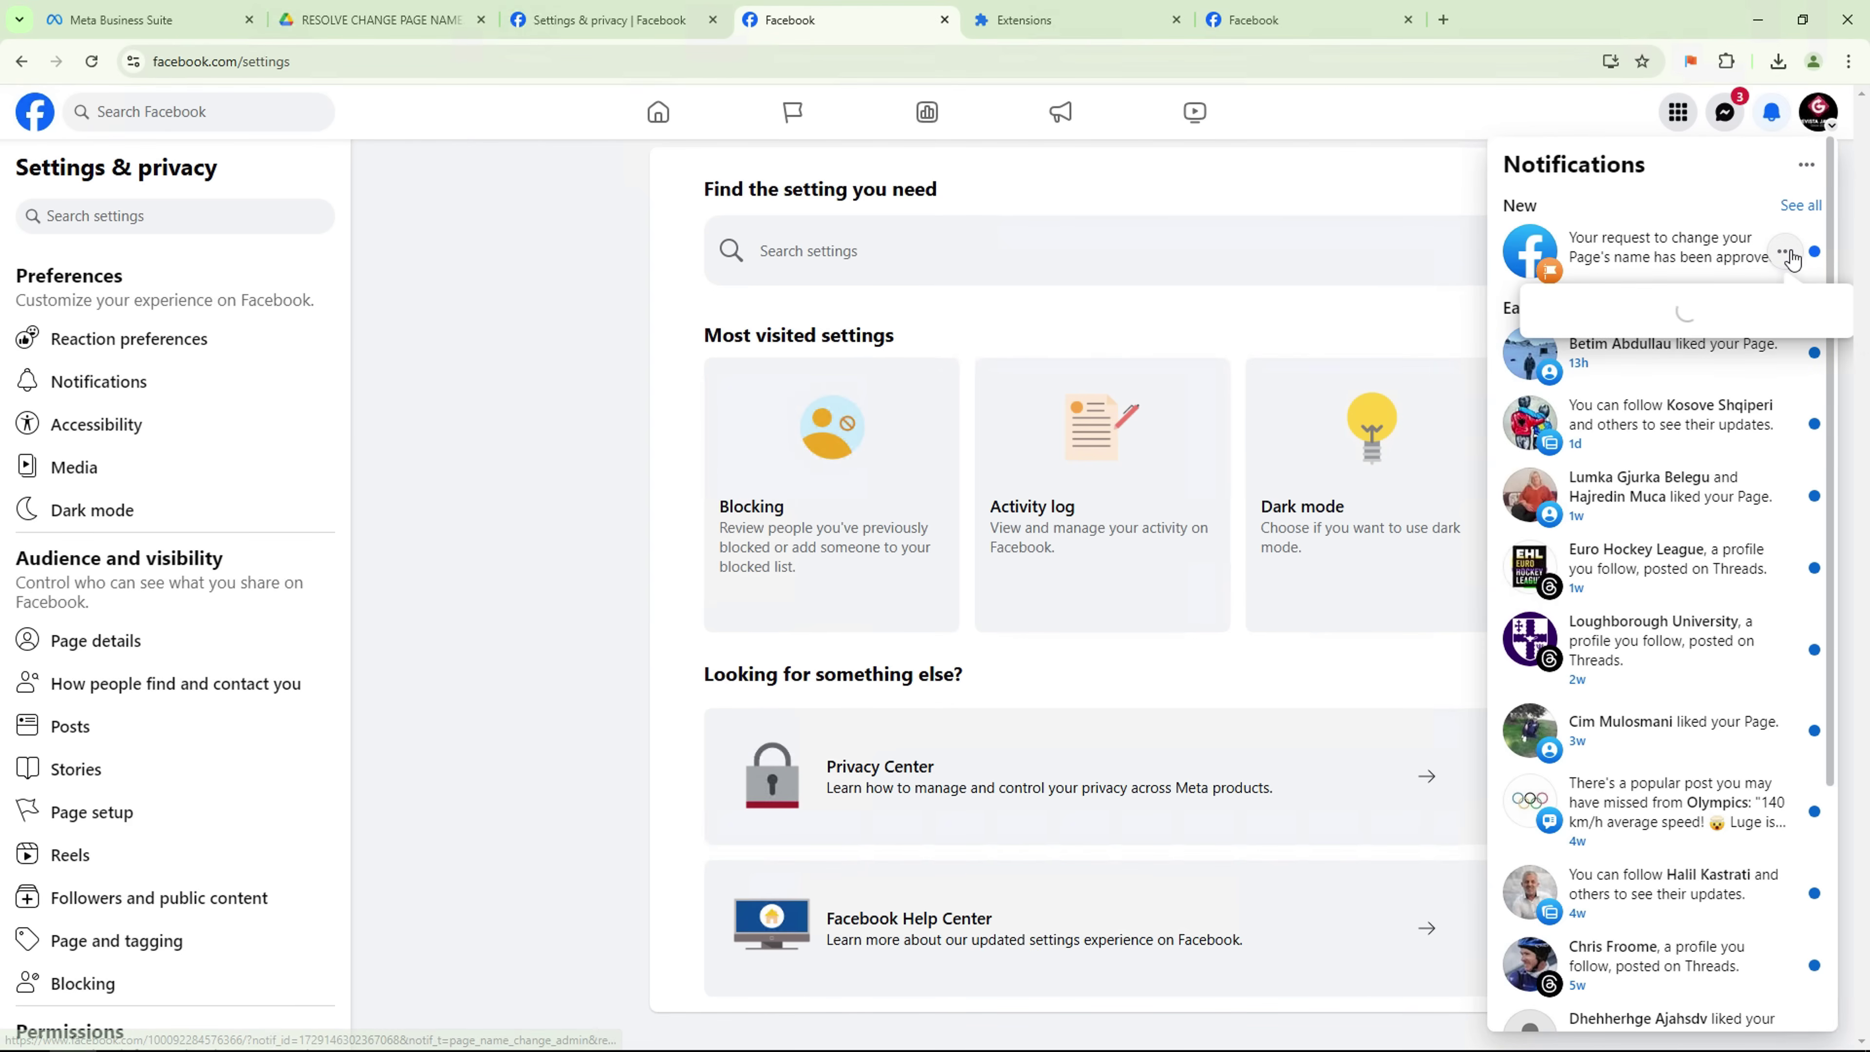
left_click(1786, 254)
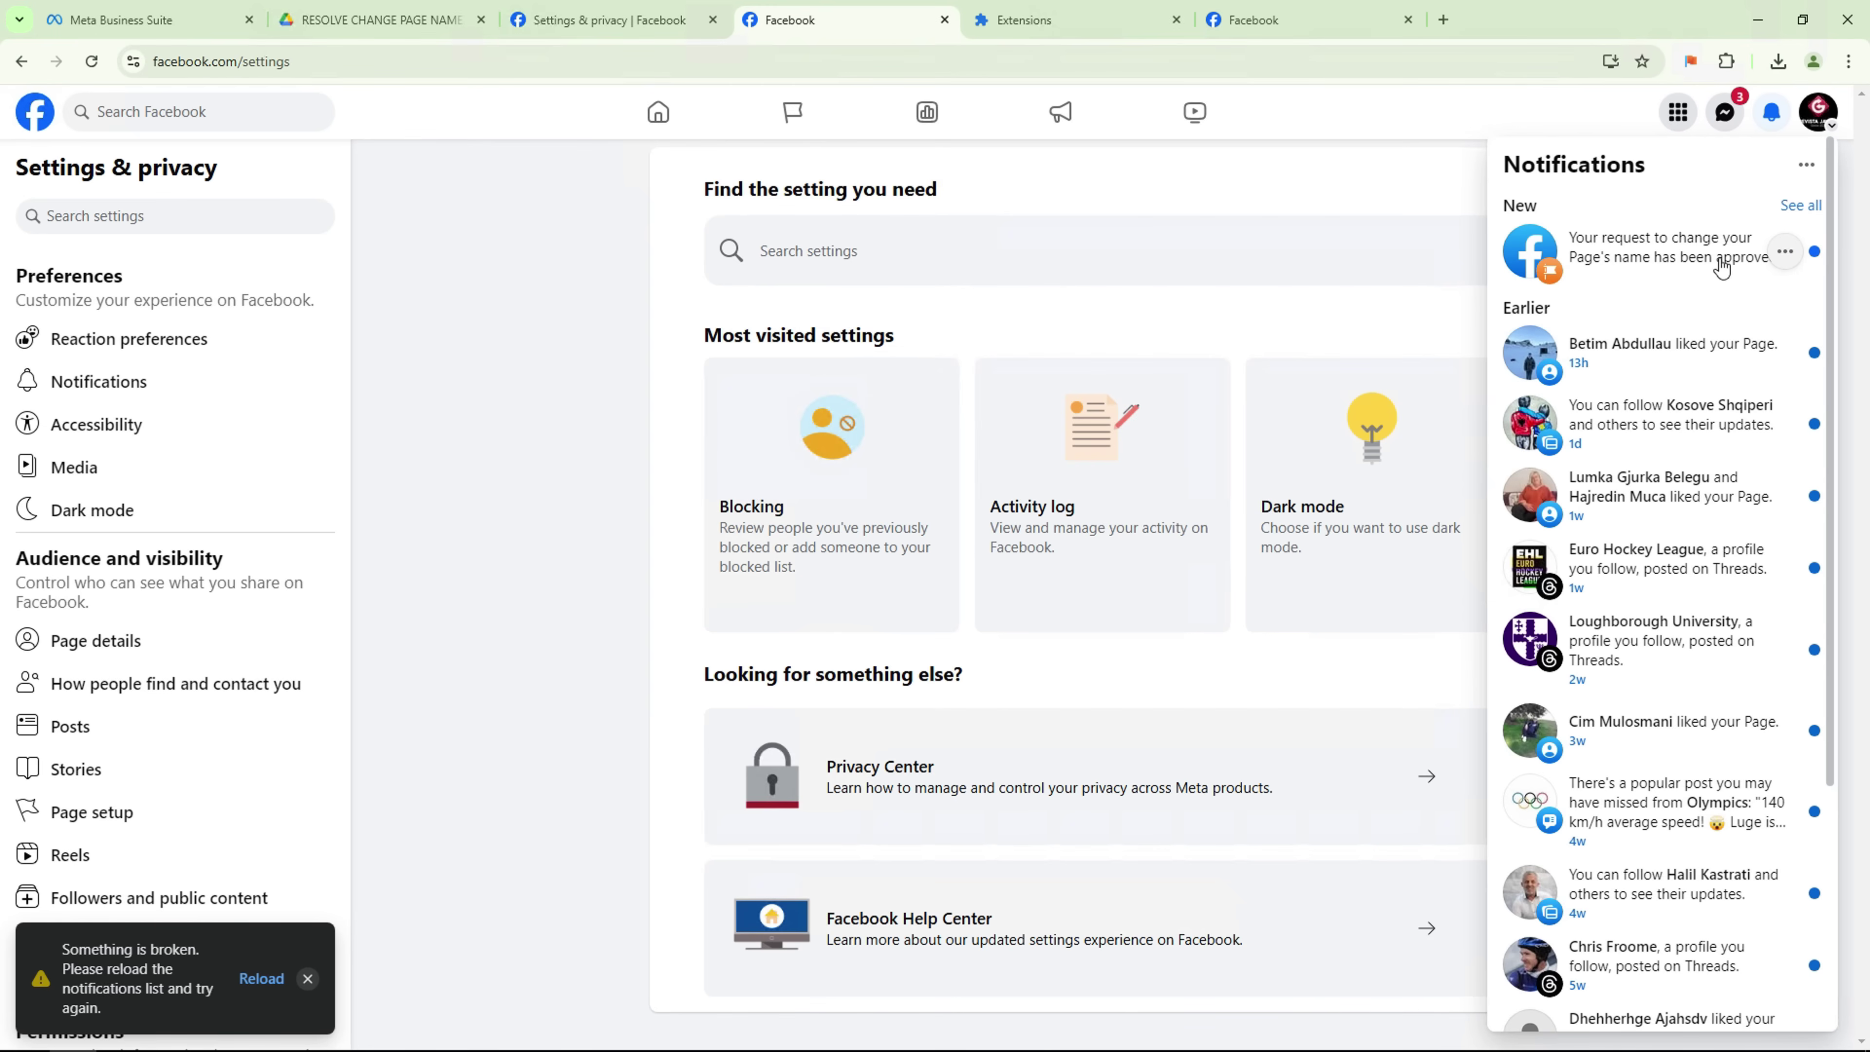
- View the Jennifer Lopez name under Page setup, then leave settings for Home
left_click(133, 812)
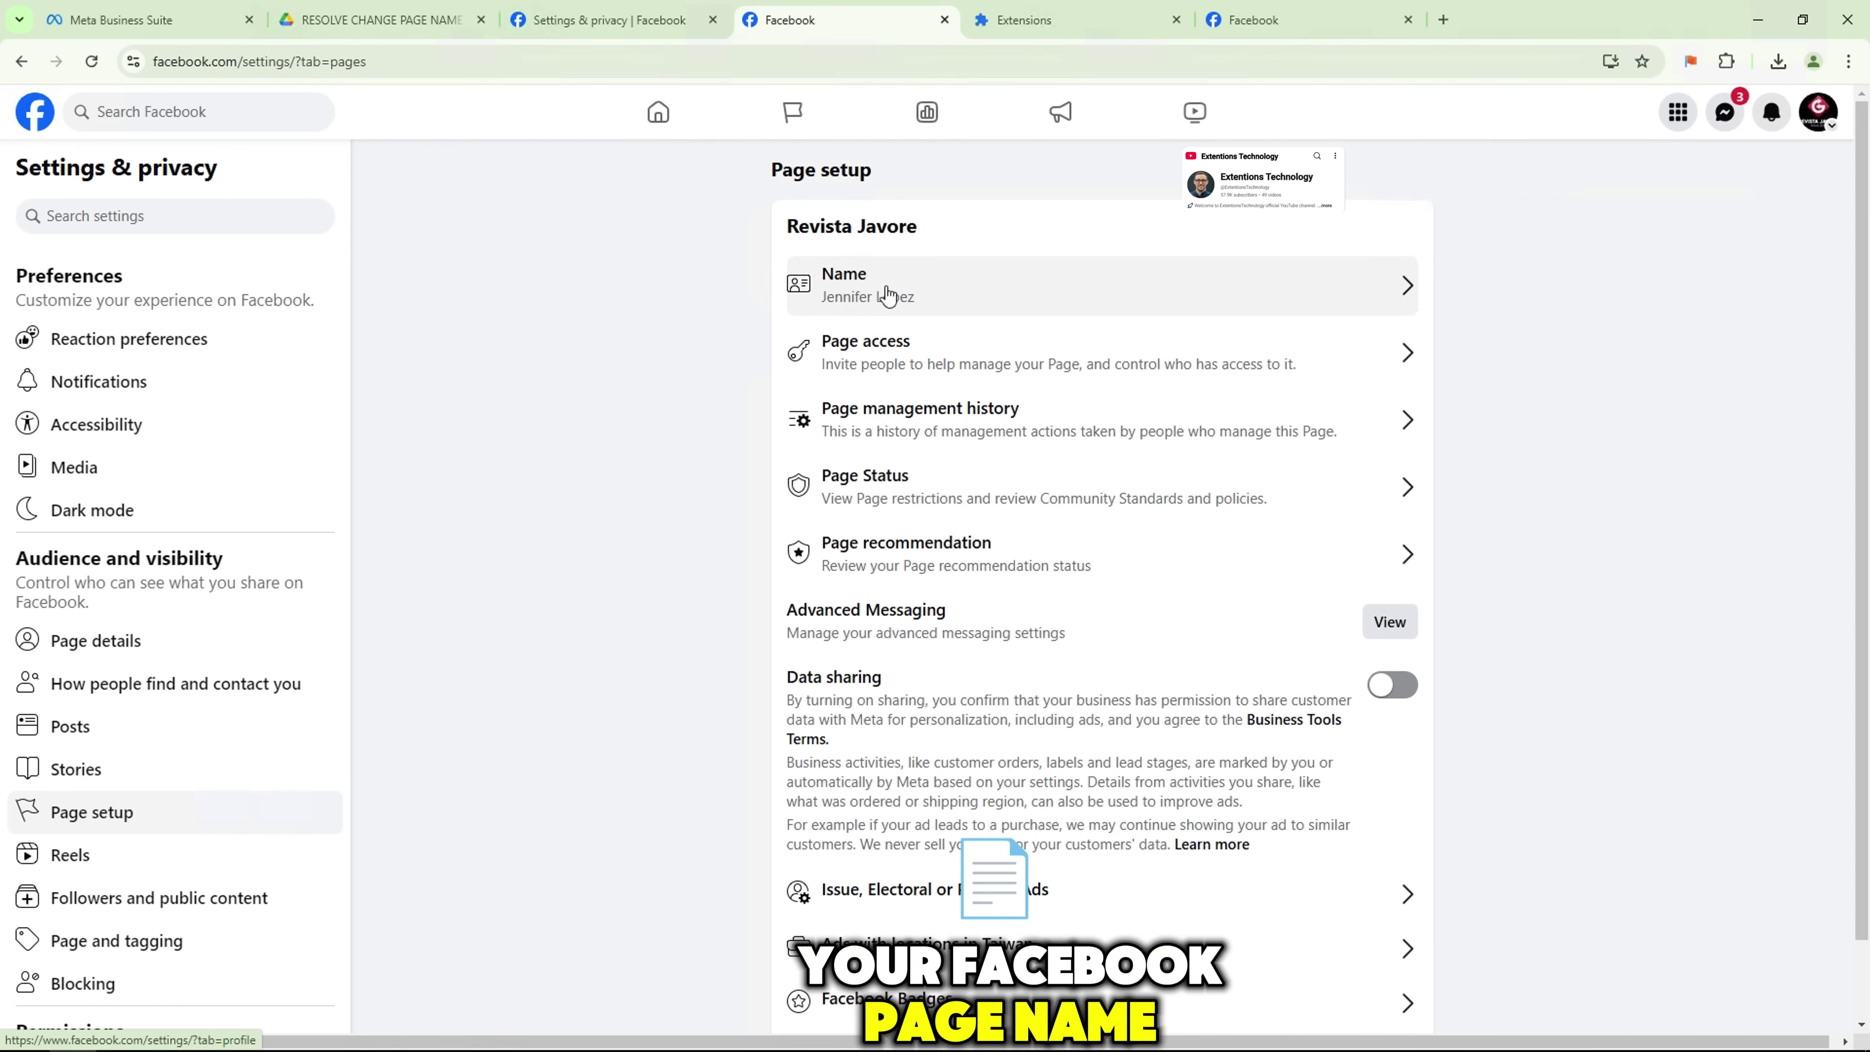
left_click(883, 292)
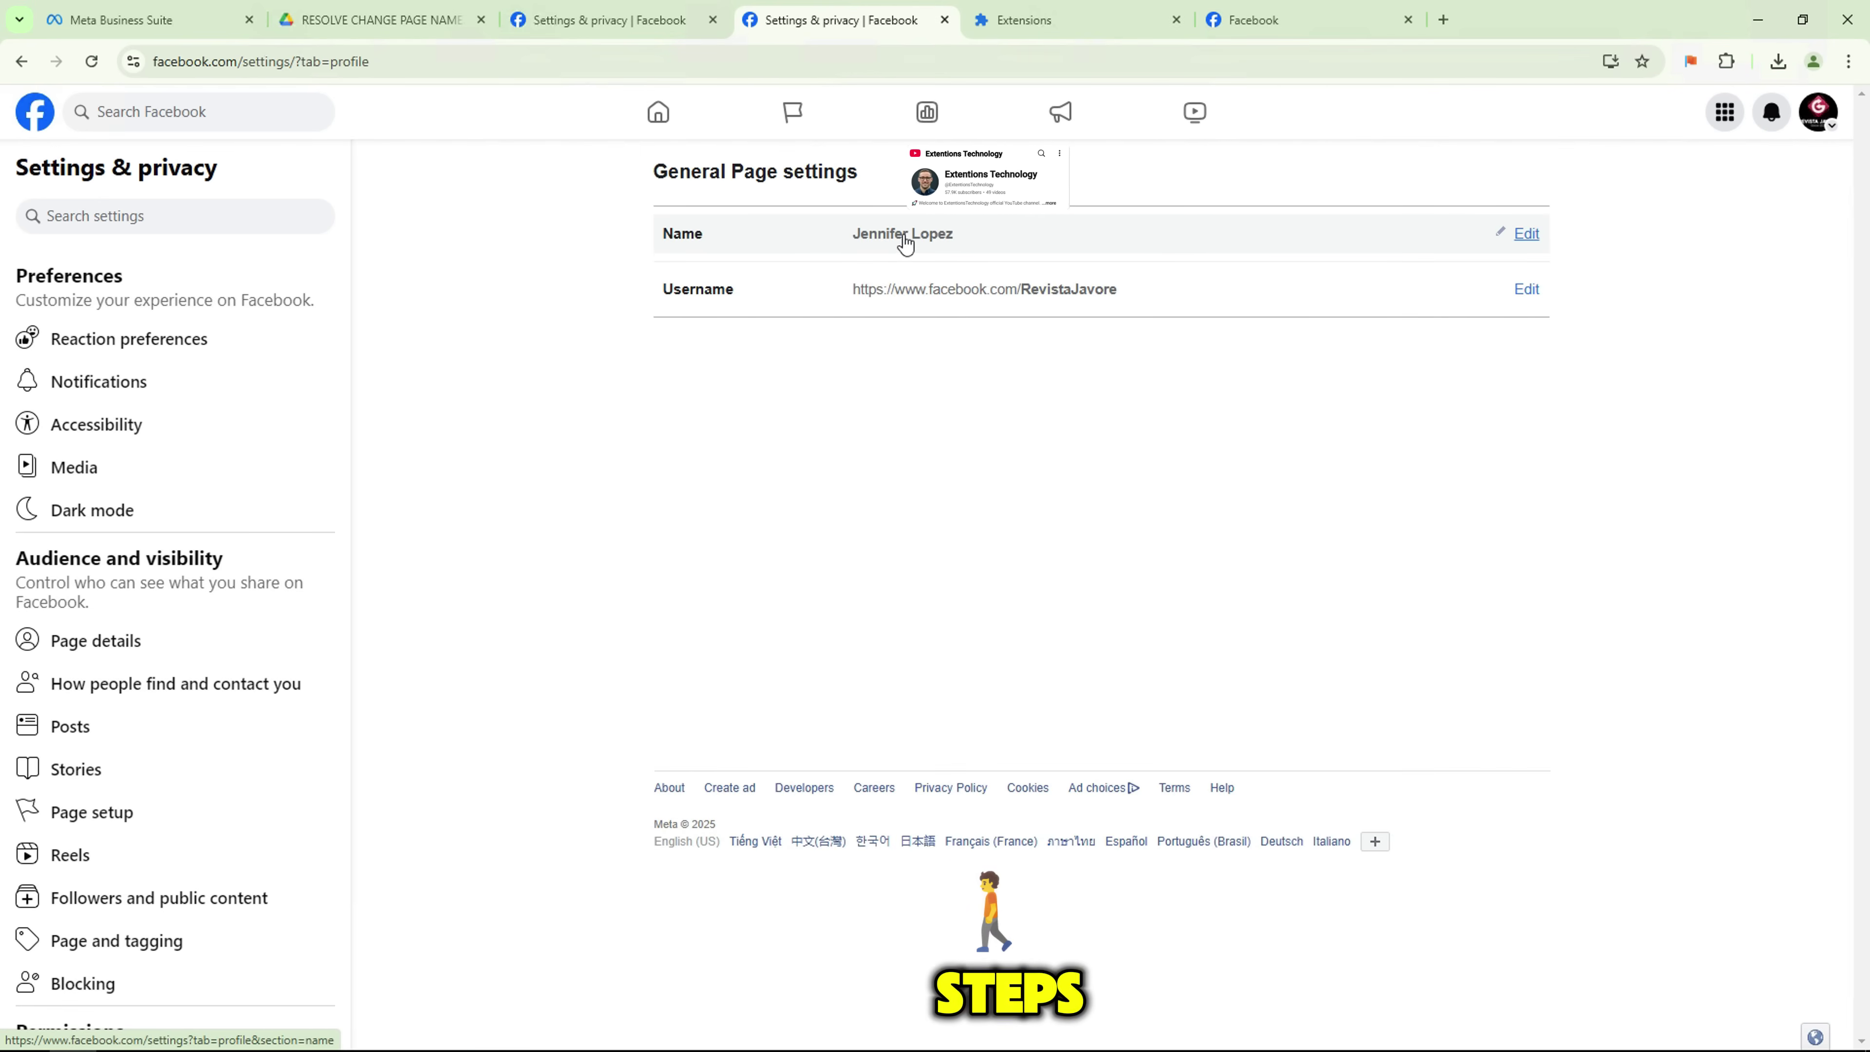
left_click(905, 243)
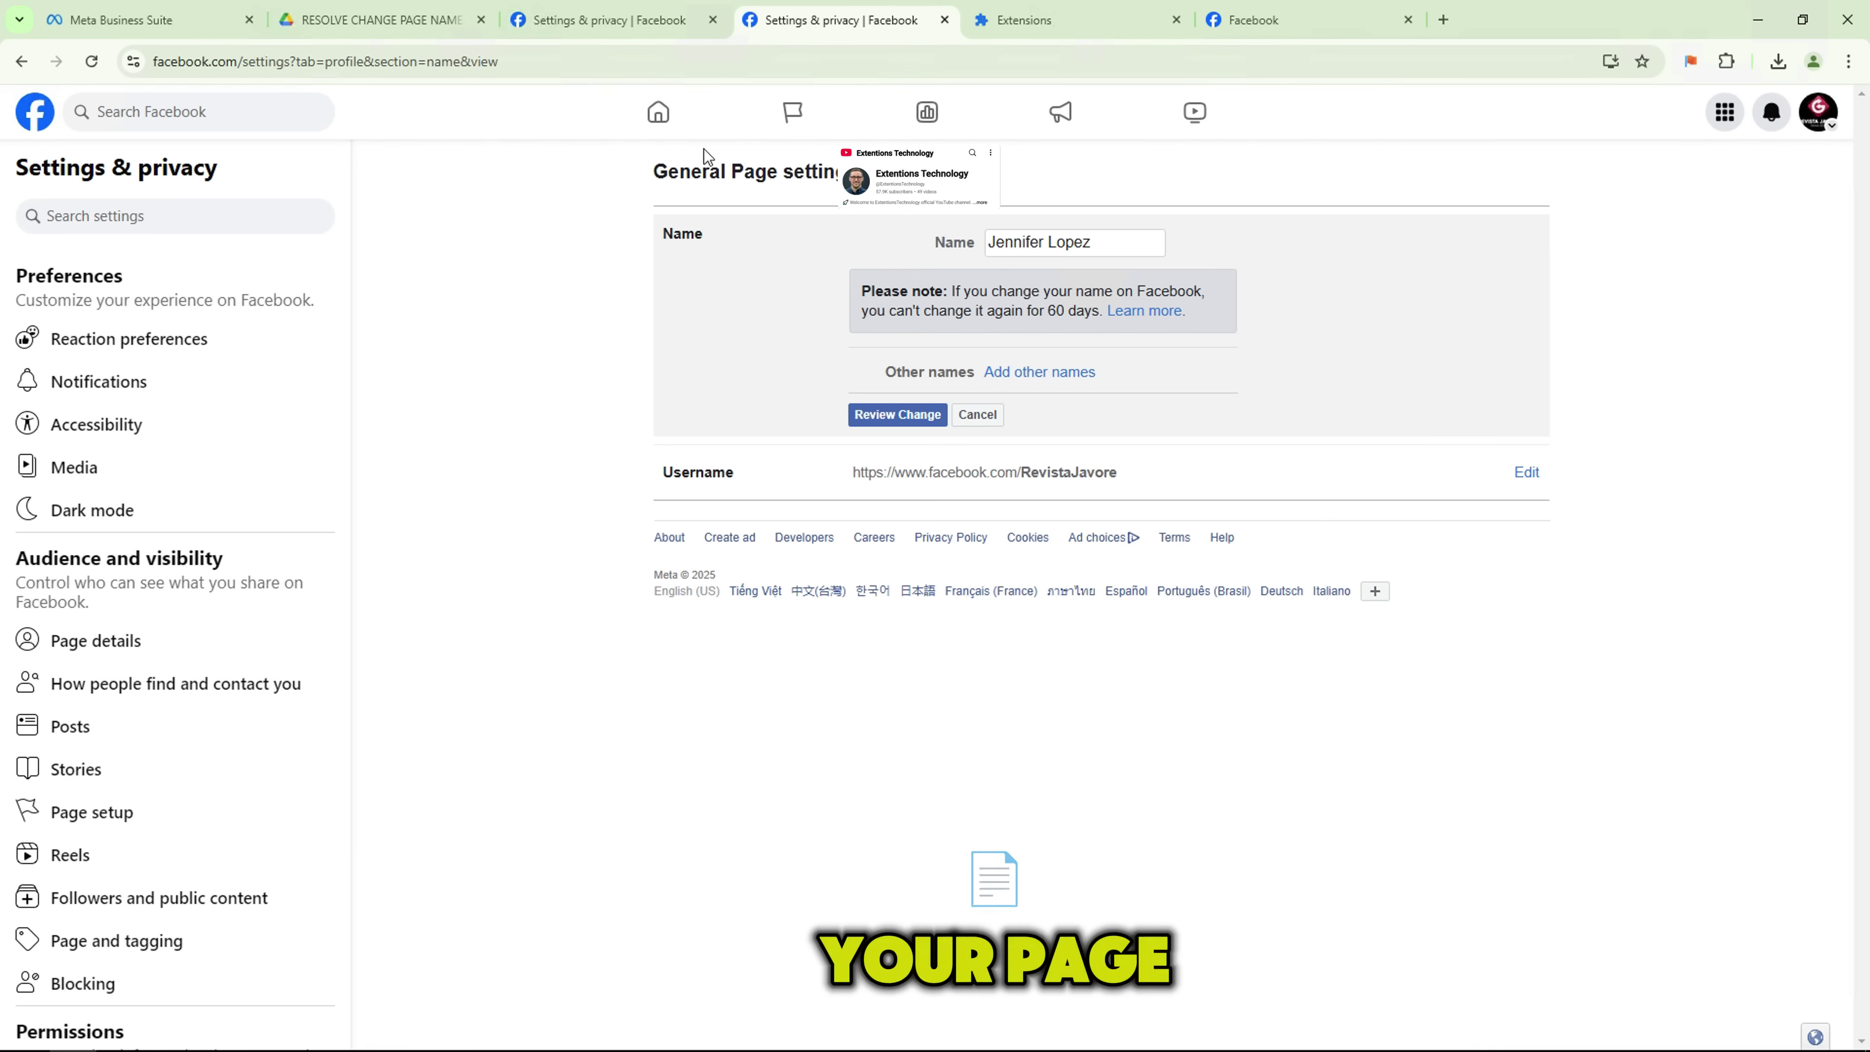
left_click(658, 122)
left_click(1000, 180)
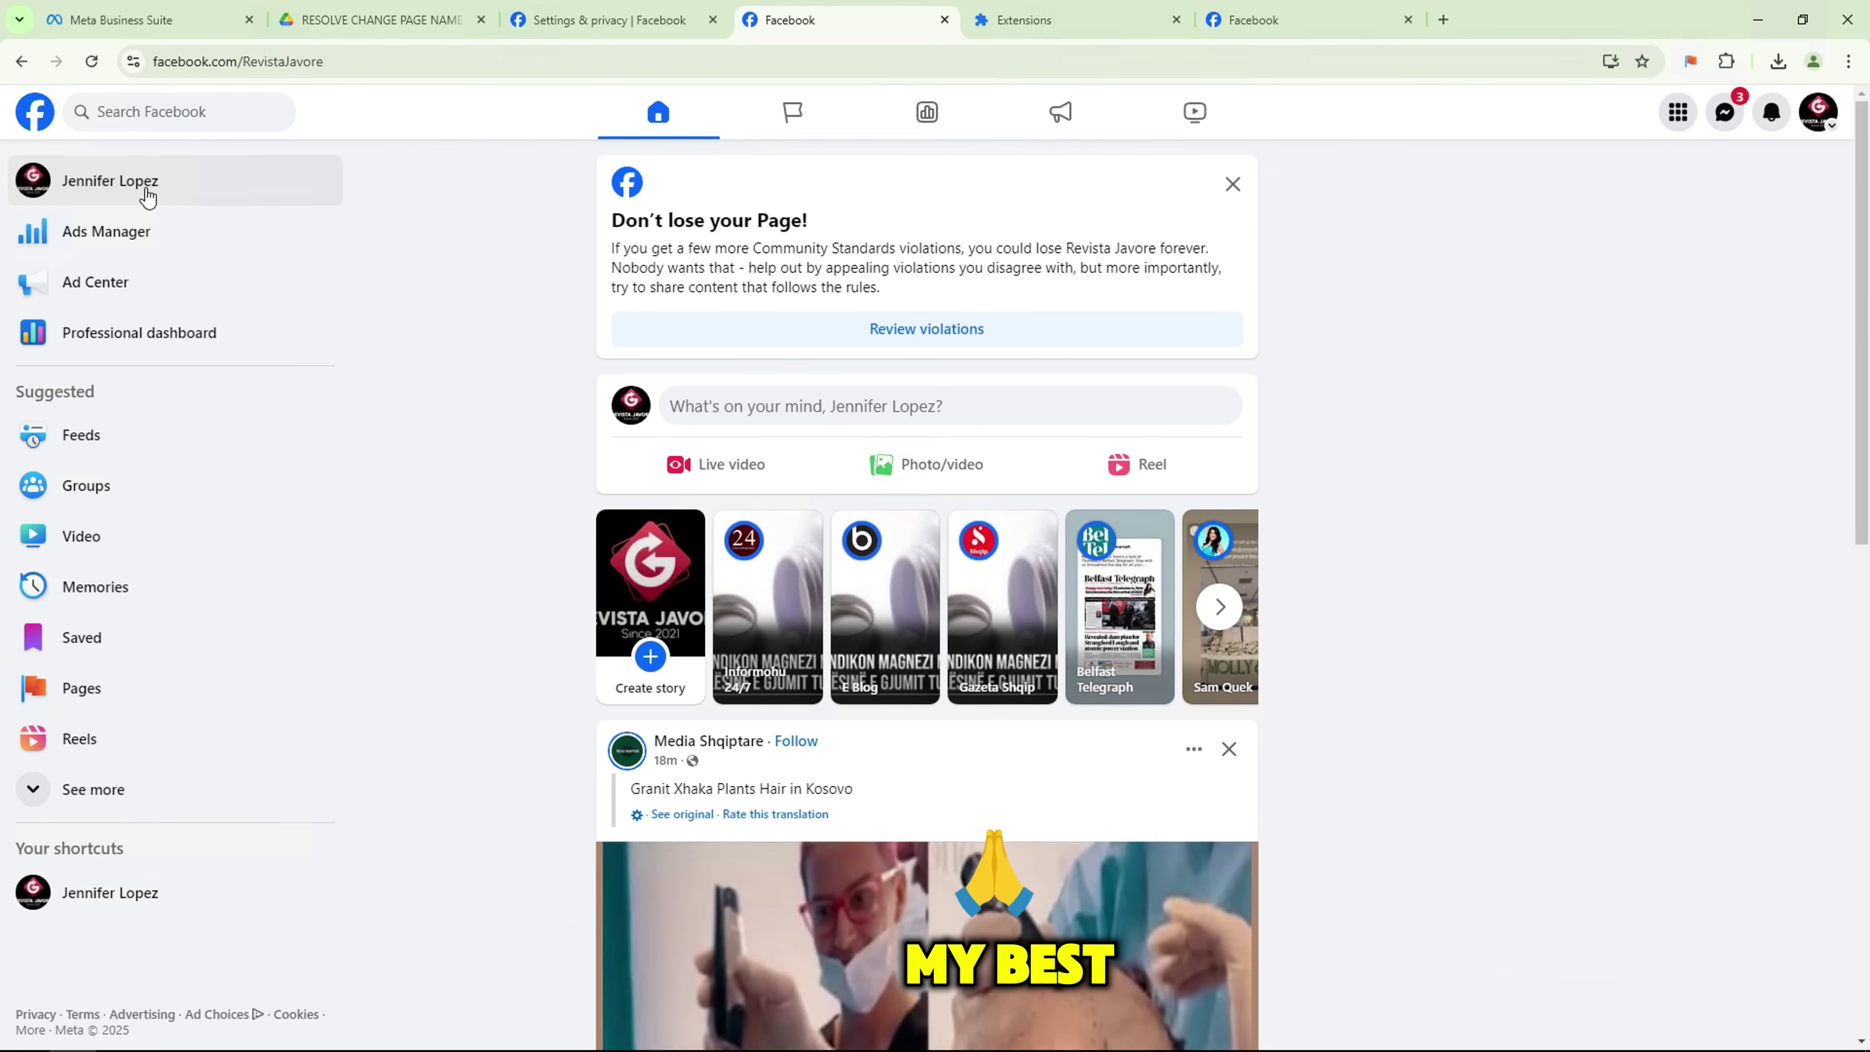
- Open the Jennifer Lopez page from the sidebar and view its verified badge
left_click(147, 196)
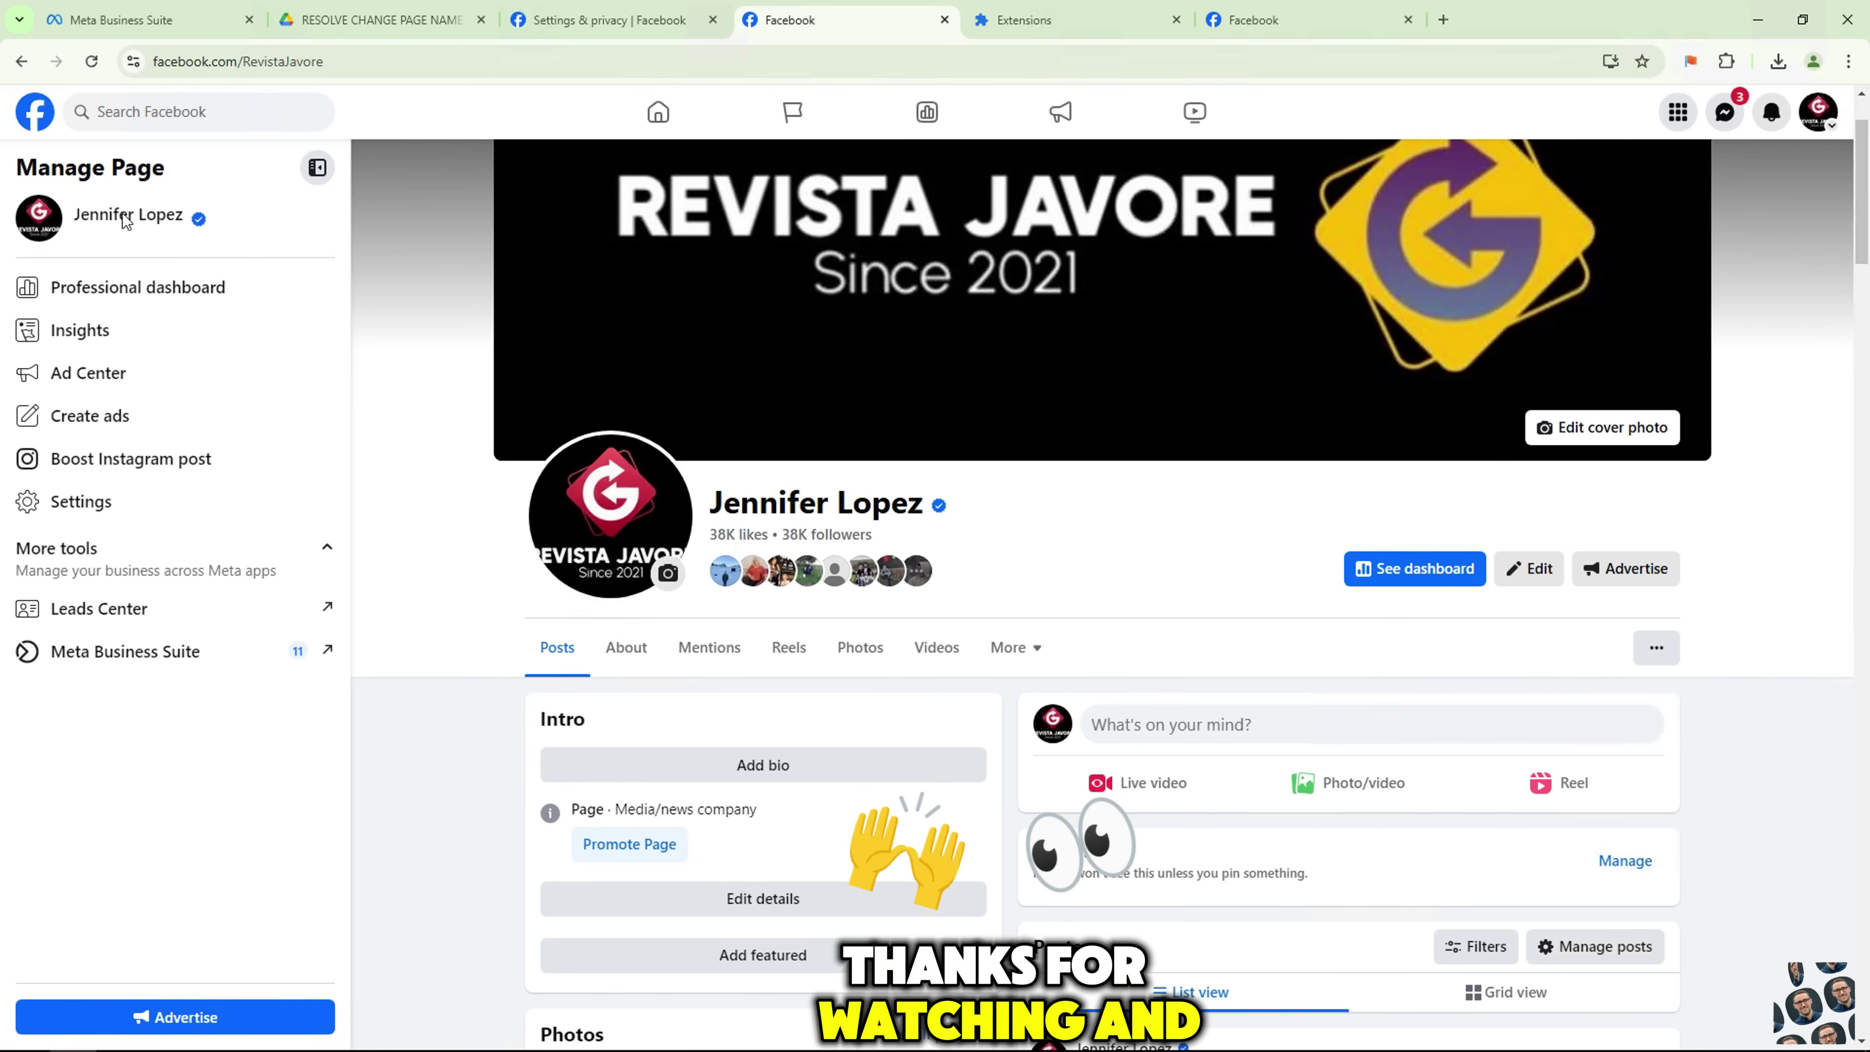
scroll(468, 572, "up", 10)
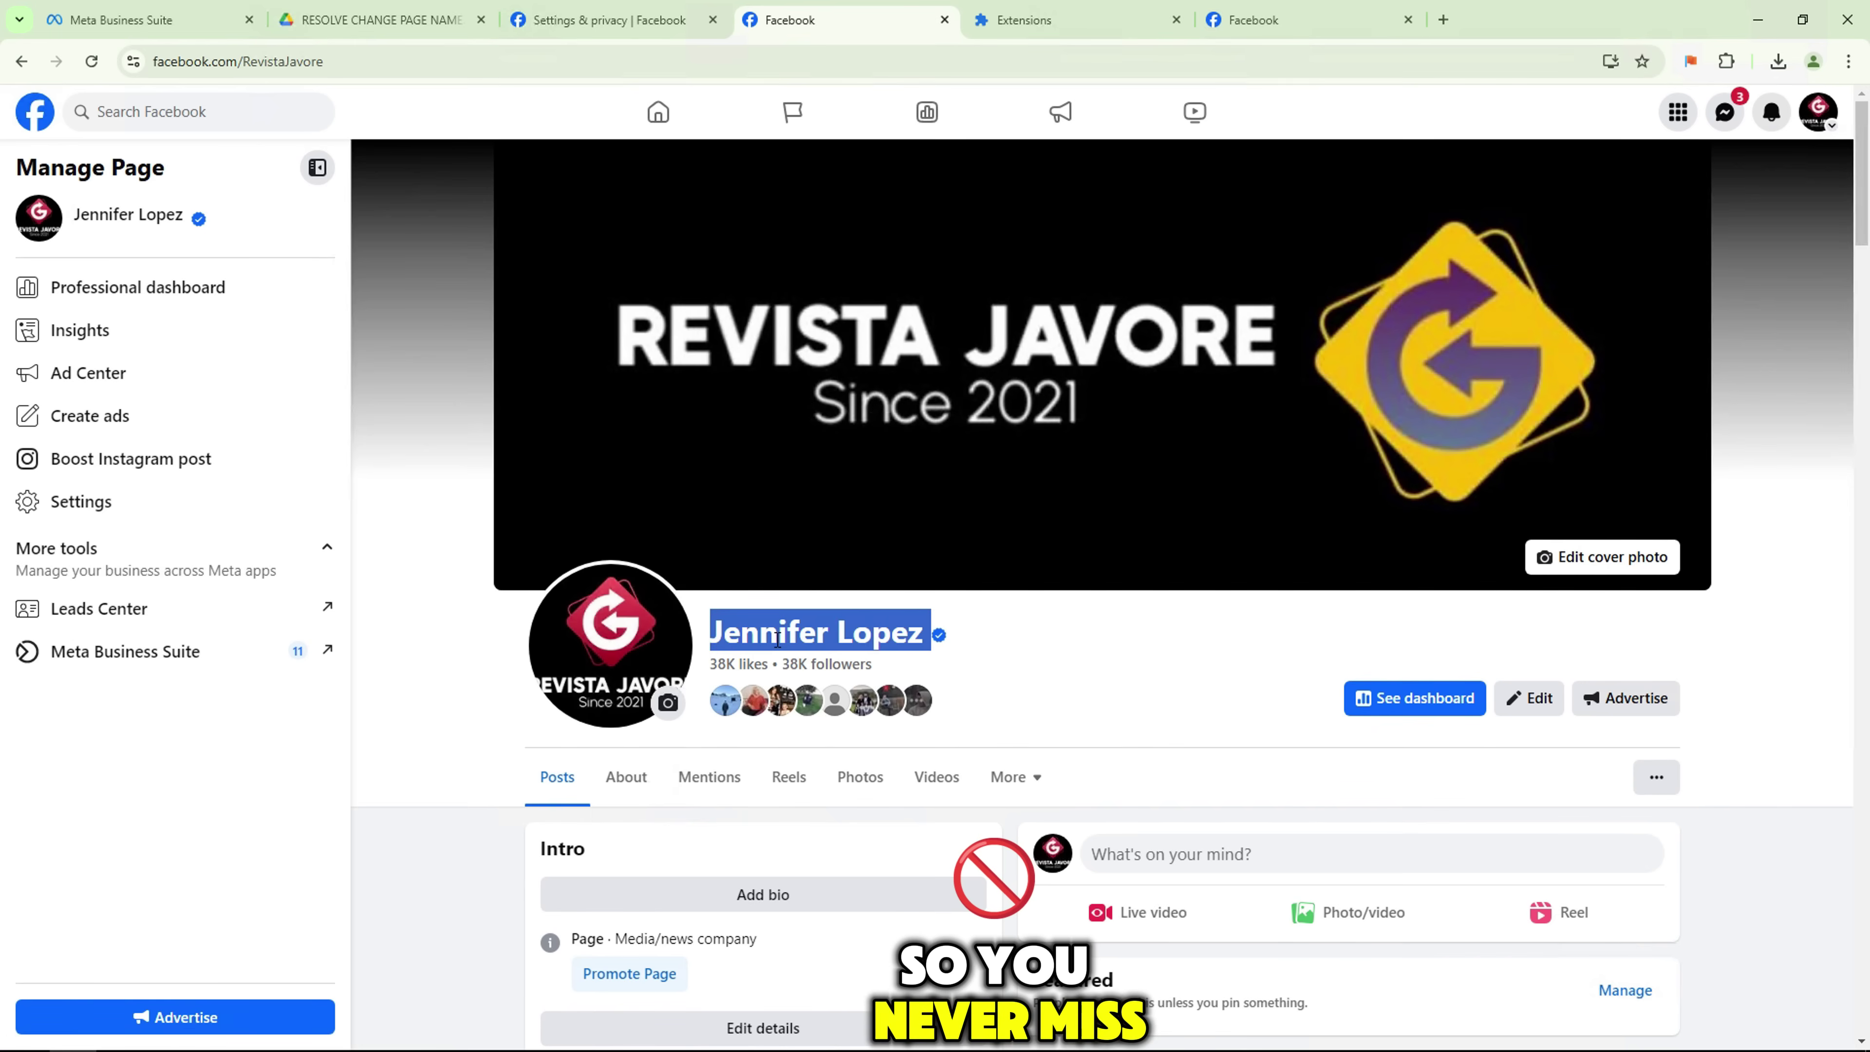
mouse_move(940, 635)
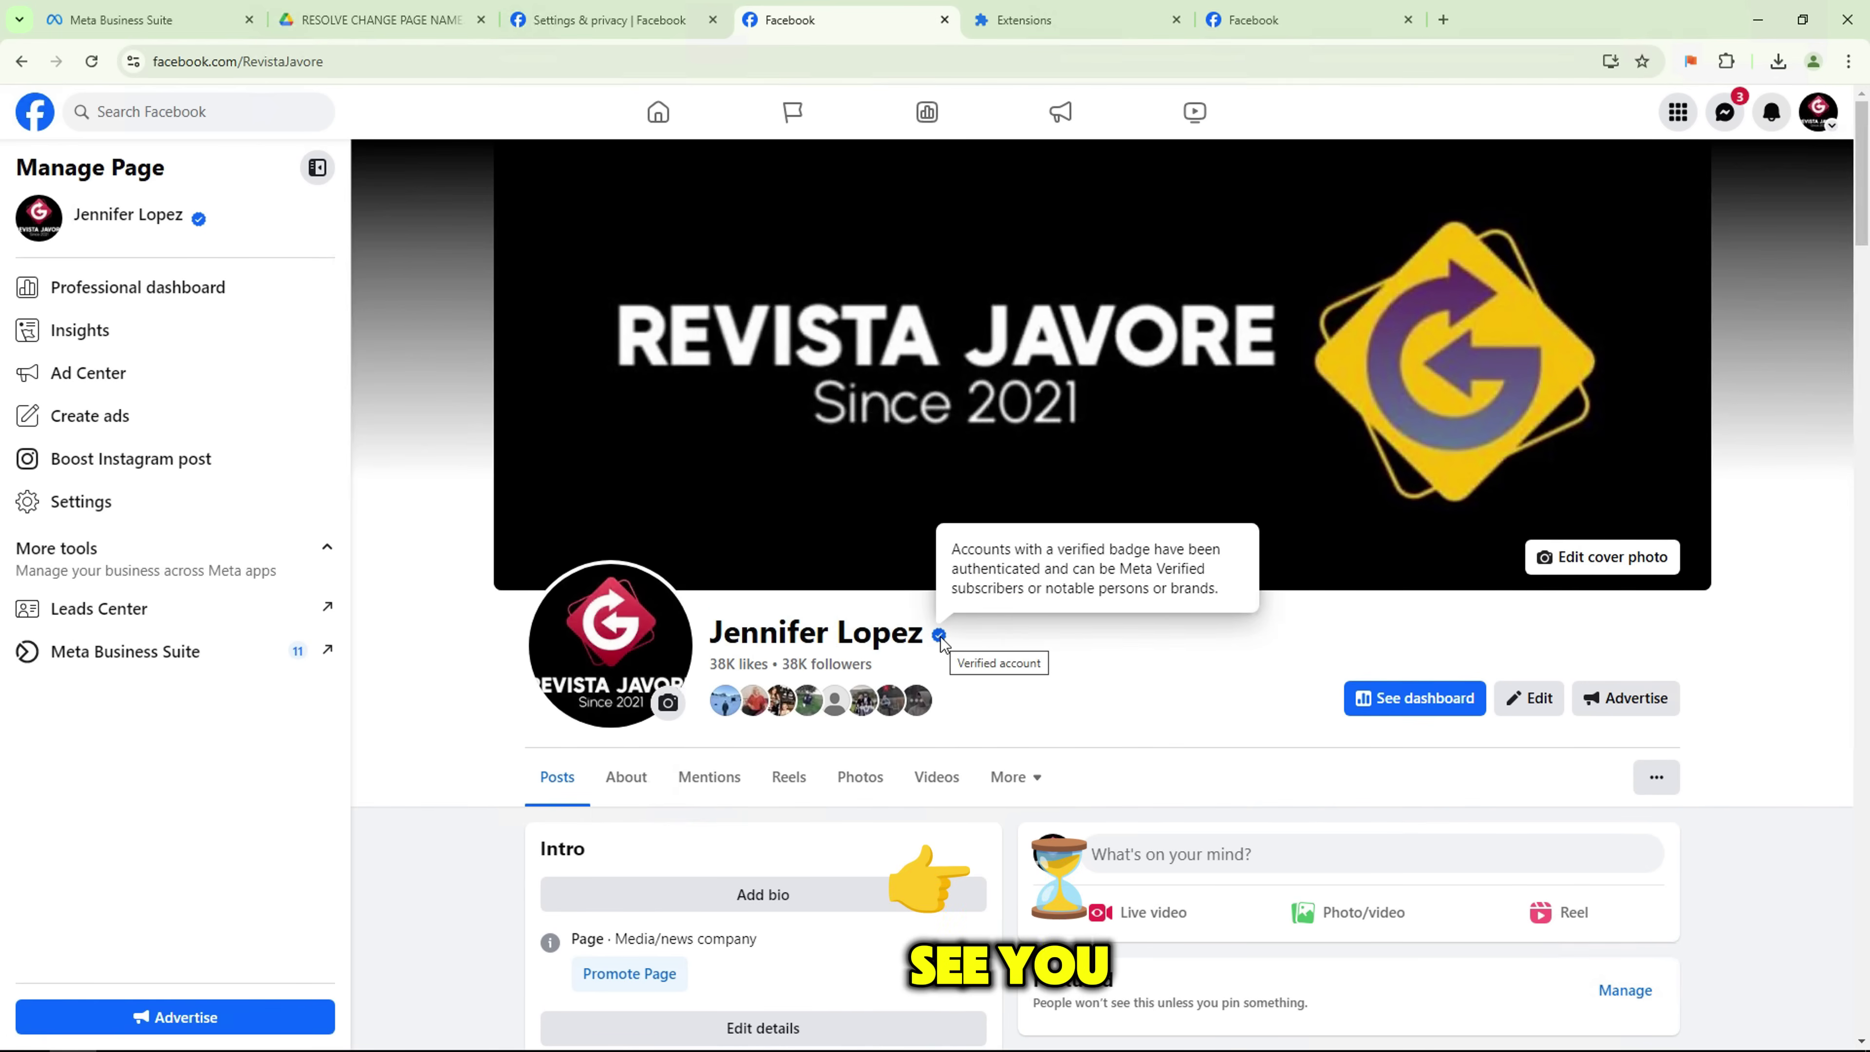